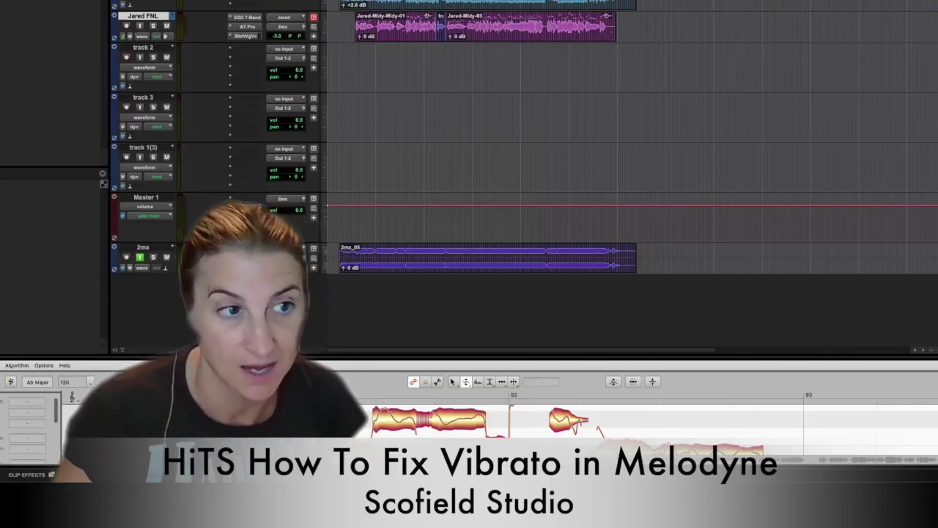
- Select the vocal track's first clip and enlarge the Melodyne editor to reach the long sustained Bb 3 note after bar 89
click(381, 42)
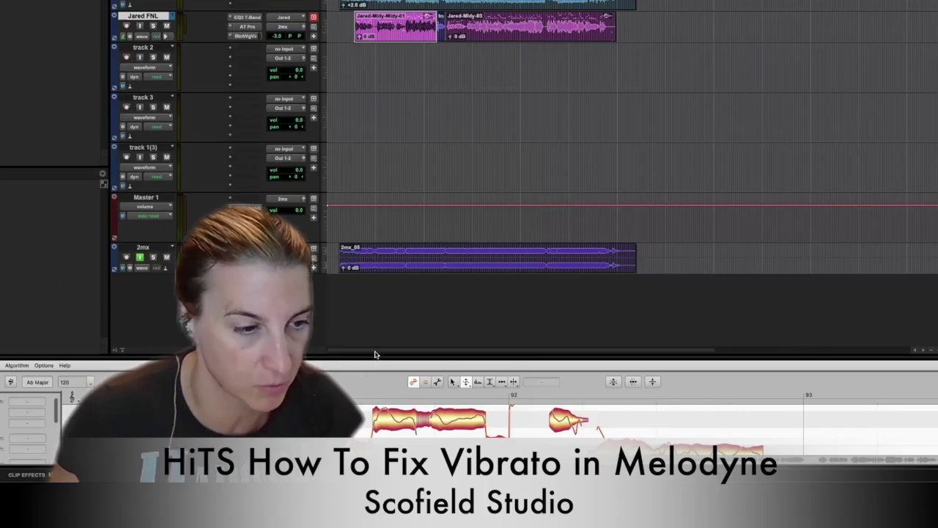
drag(375, 355, 373, 201)
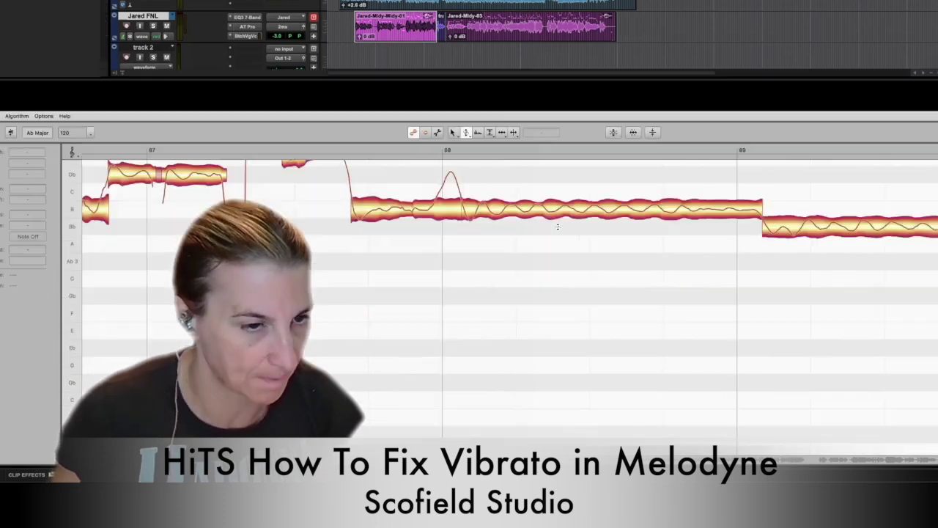
scroll(558, 227, right, 7)
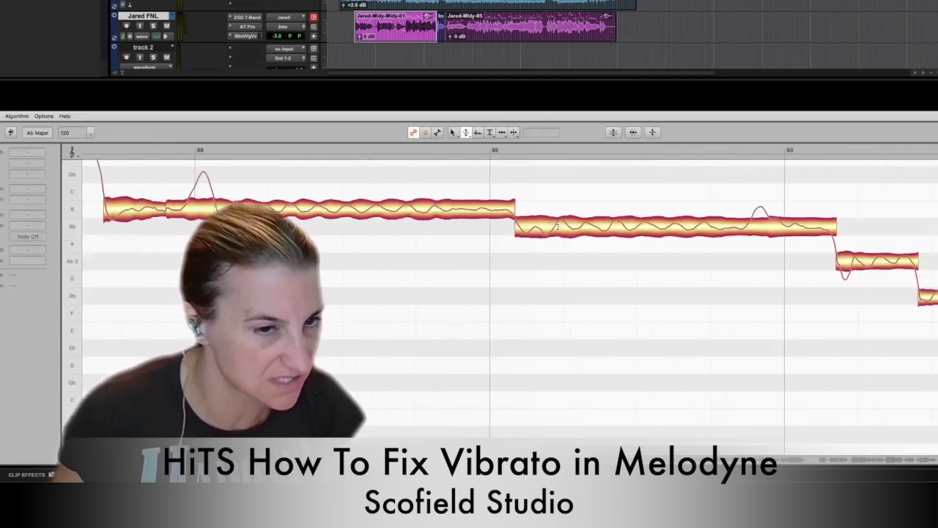
click(359, 220)
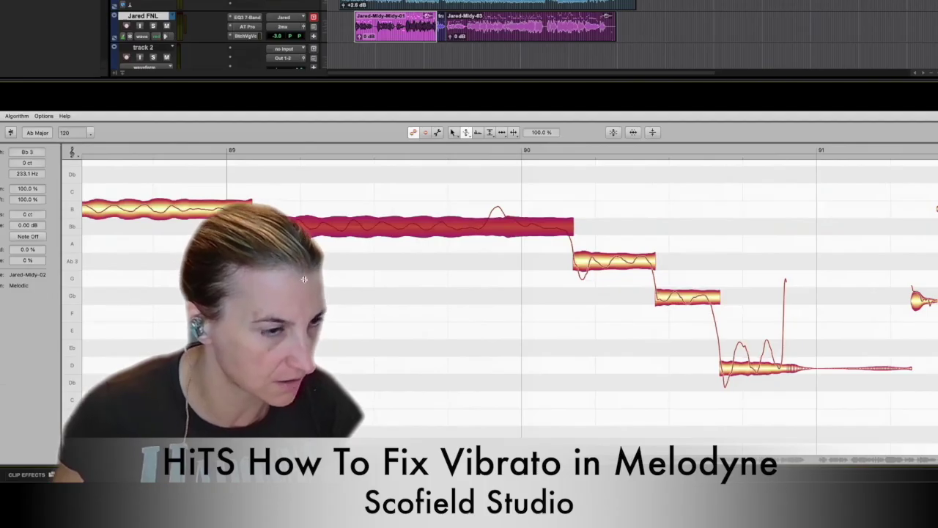
- Select the sustained Db 4 note around bar 71 with the Main tool and examine the vocal's pitch curves back to bar 64
key(F1)
scroll(300, 251, left, 5)
click(513, 206)
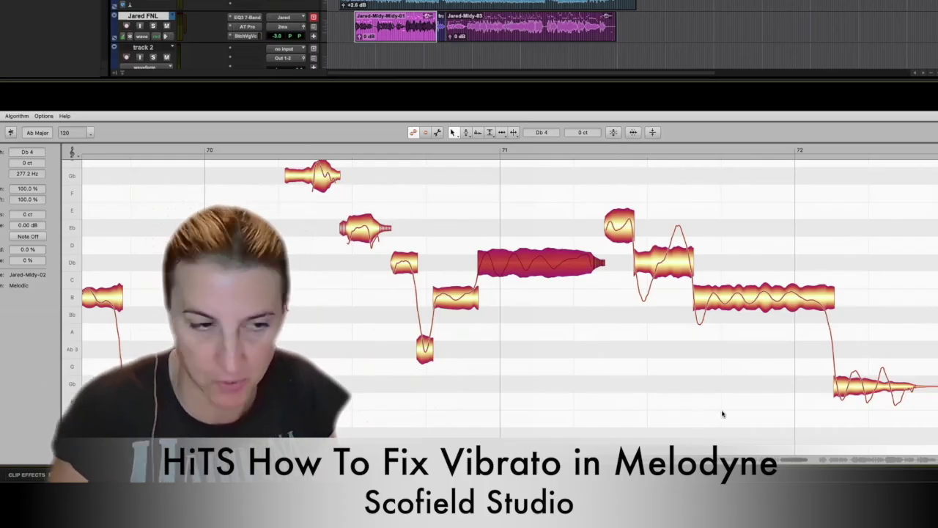
scroll(731, 330, left, 10)
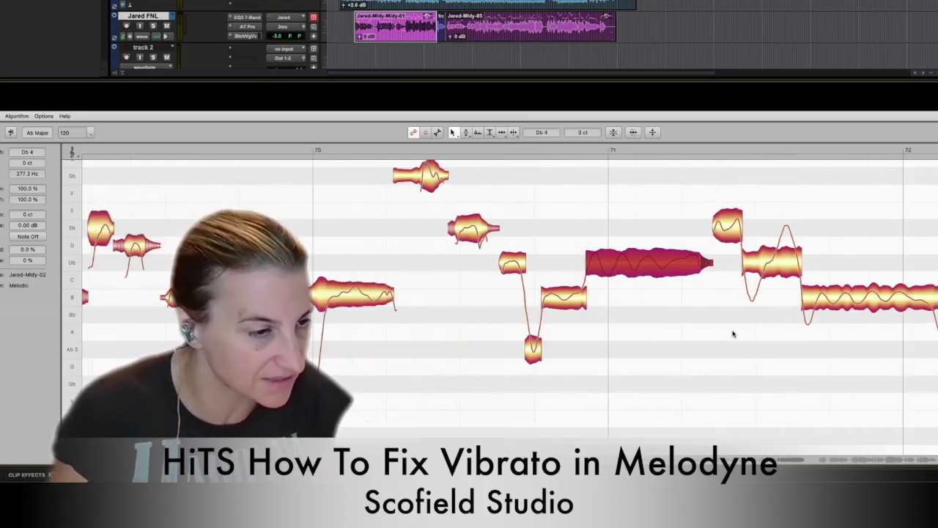
scroll(732, 334, left, 15)
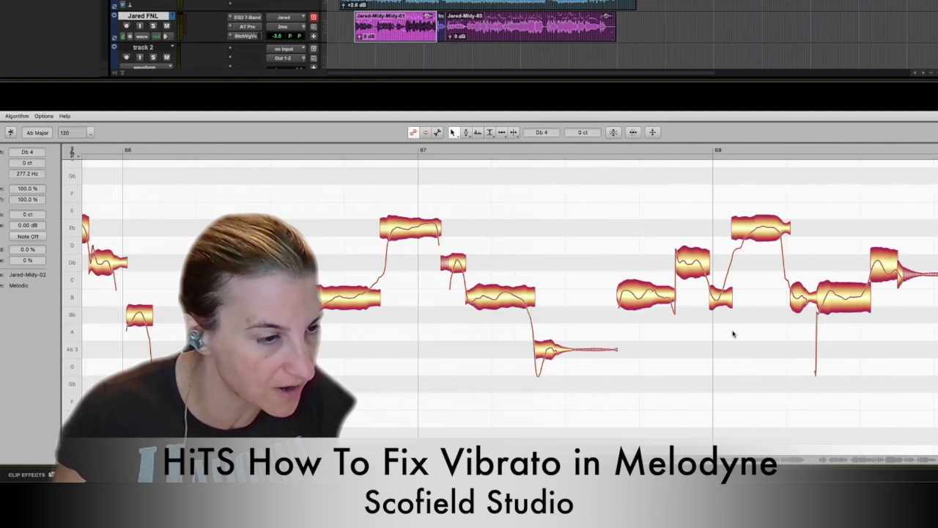
scroll(733, 331, left, 6)
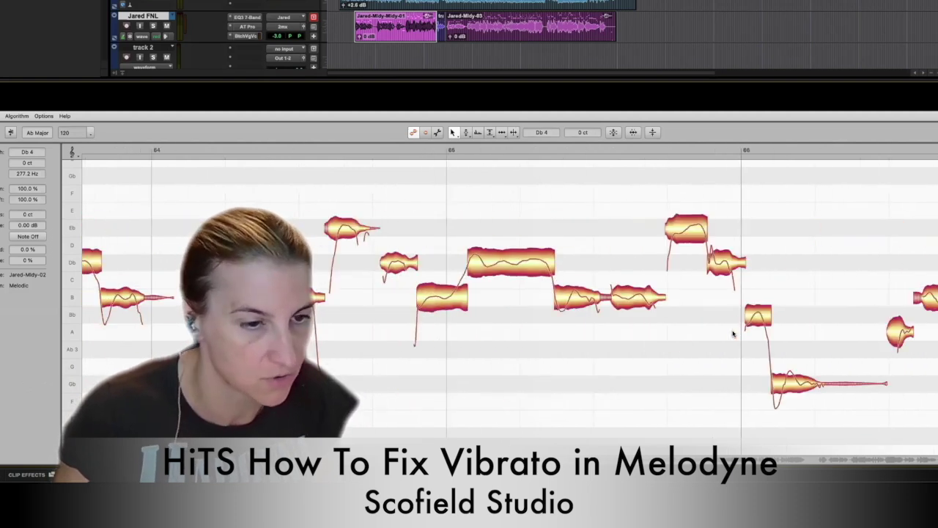
scroll(675, 280, left, 12)
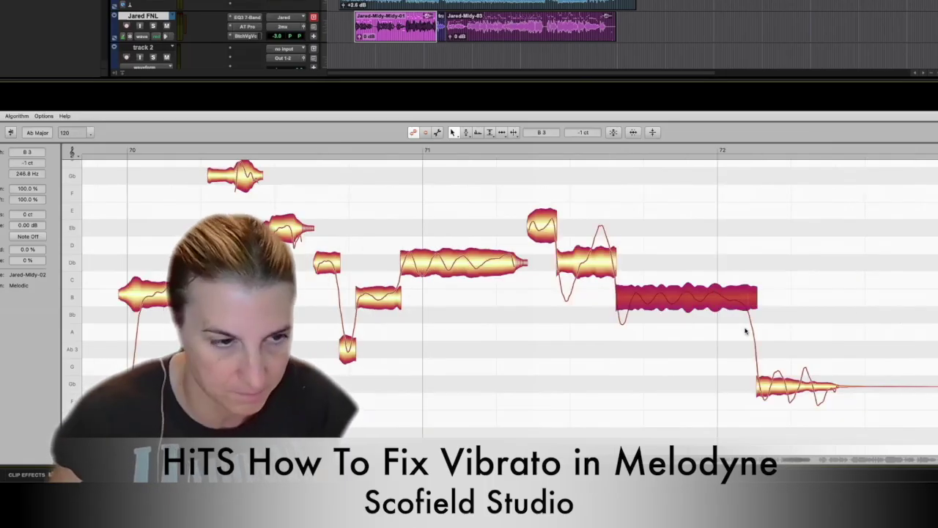
- Audition the sustained Db 4 notes around bars 71 and 75, and examine the pitch curves of the phrases up to bar 89
click(457, 269)
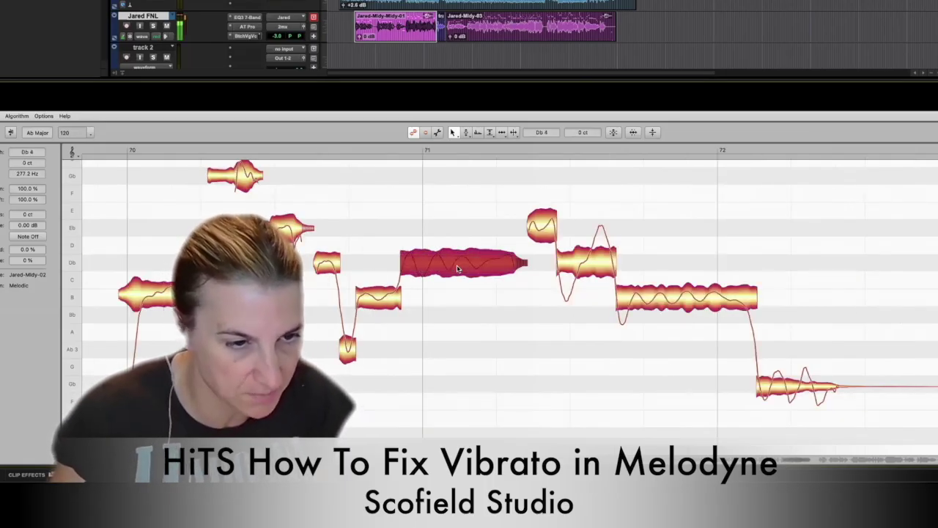
scroll(557, 268, right, 5)
scroll(576, 305, right, 2)
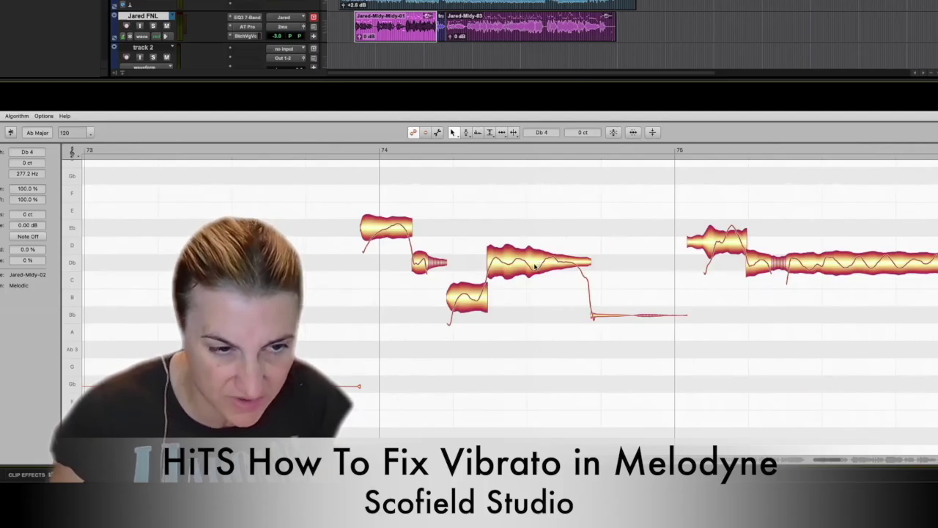
click(866, 268)
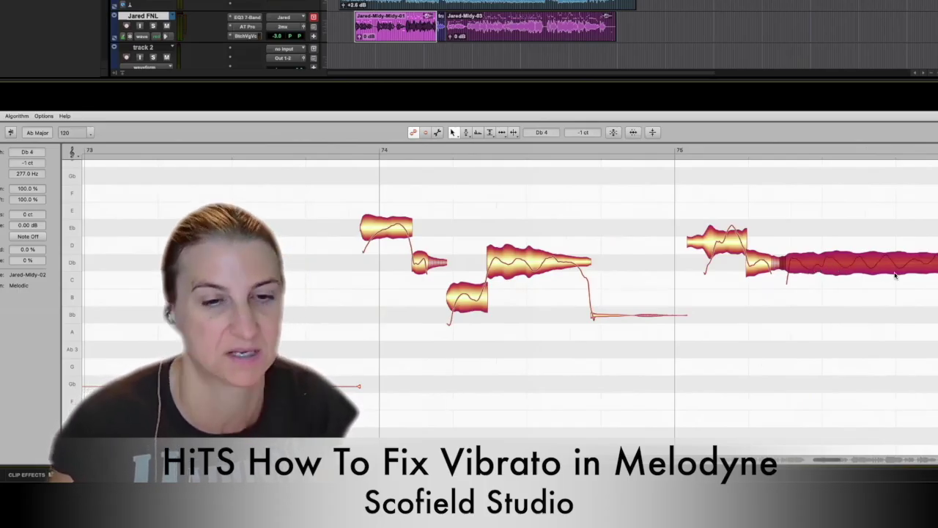
scroll(511, 299, right, 10)
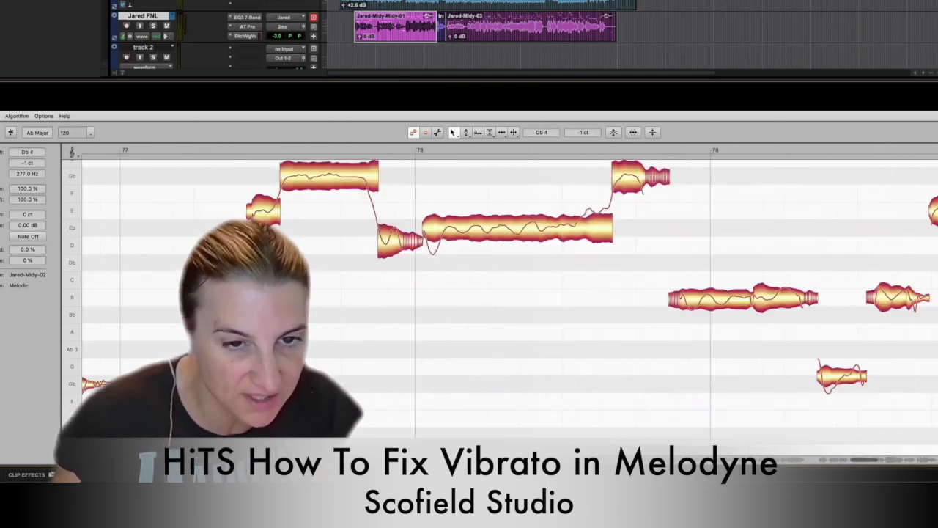
scroll(513, 293, right, 15)
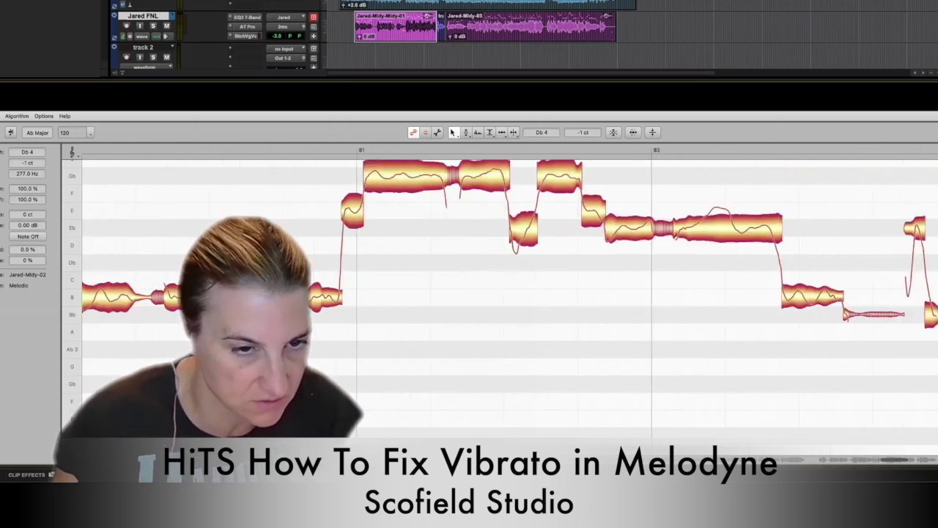
scroll(513, 293, right, 6)
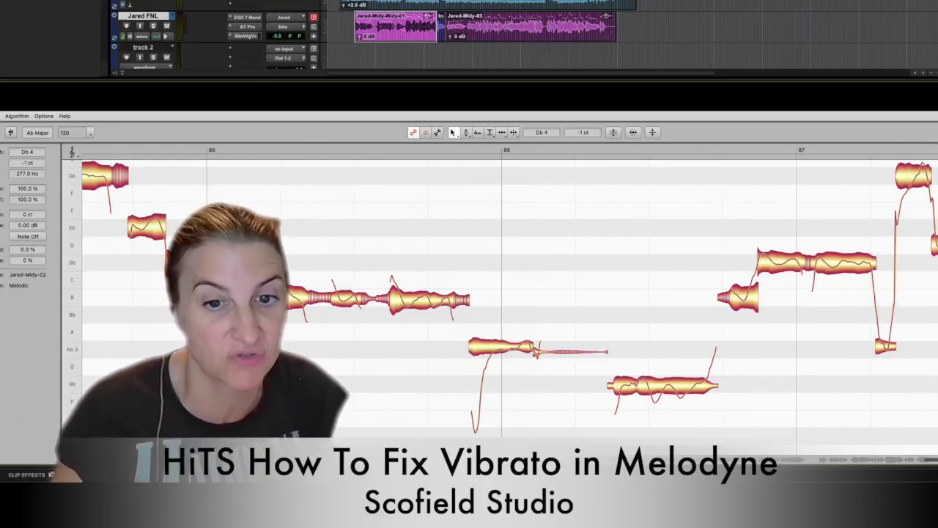
scroll(513, 293, right, 8)
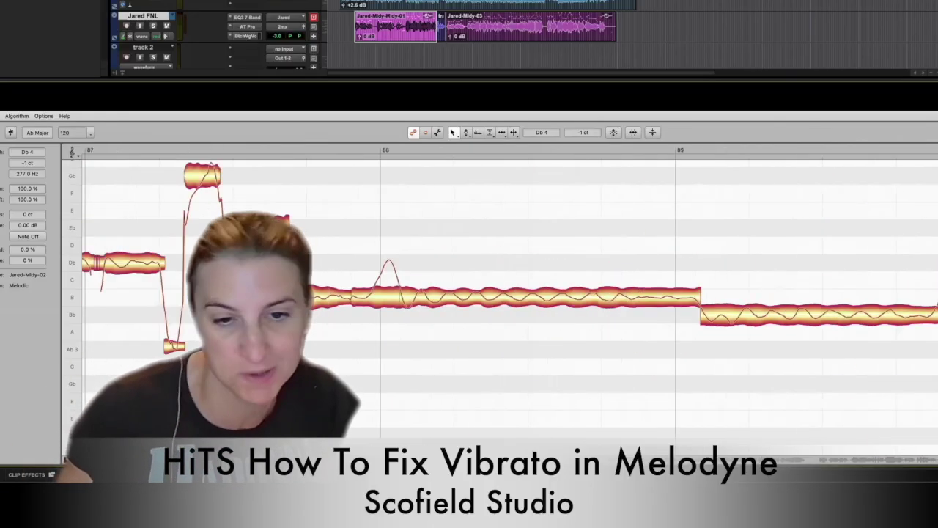
scroll(513, 293, left, 1)
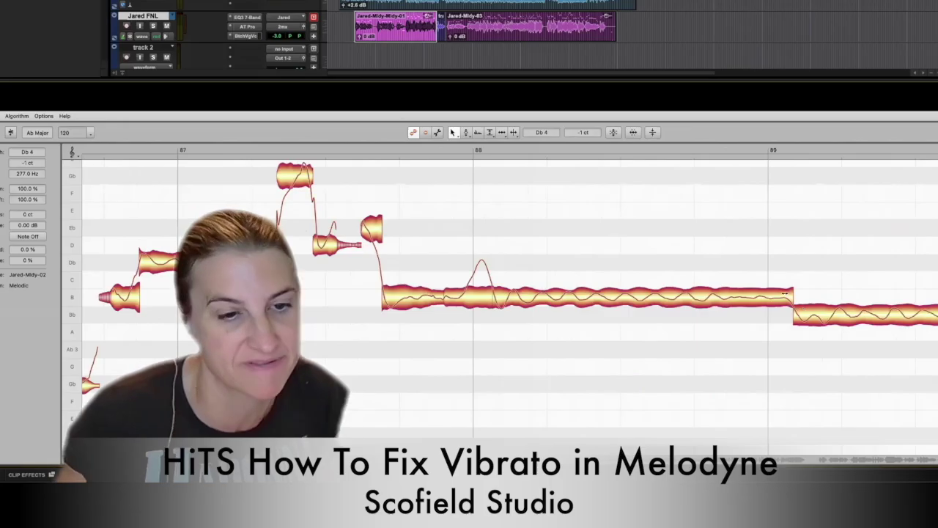
- Play the vocal from just before bar 88 through the long B 3 and Bb 3 notes to hear their vibrato
click(389, 169)
click(374, 150)
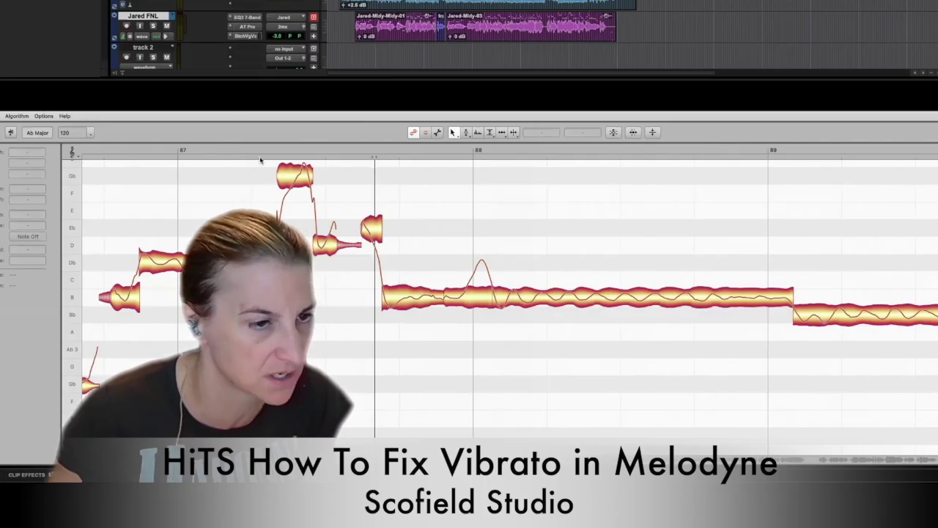
key(space)
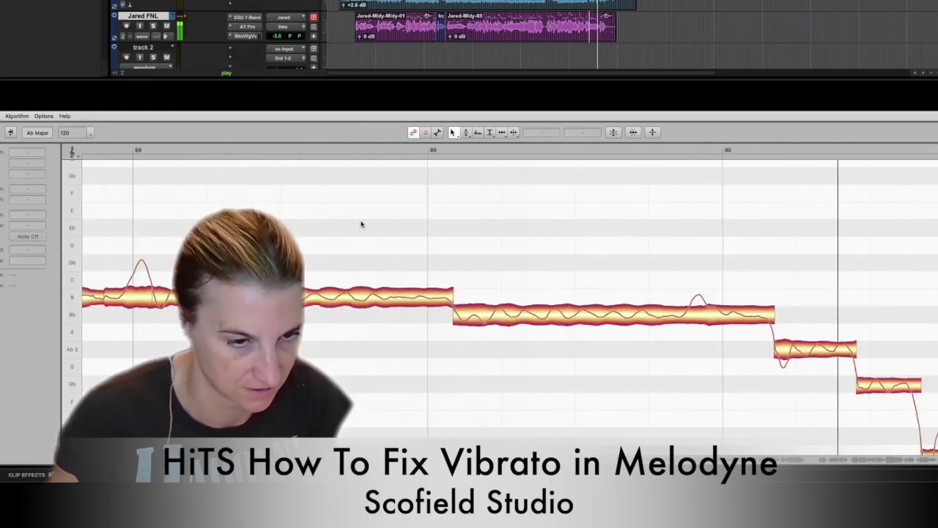
key(space)
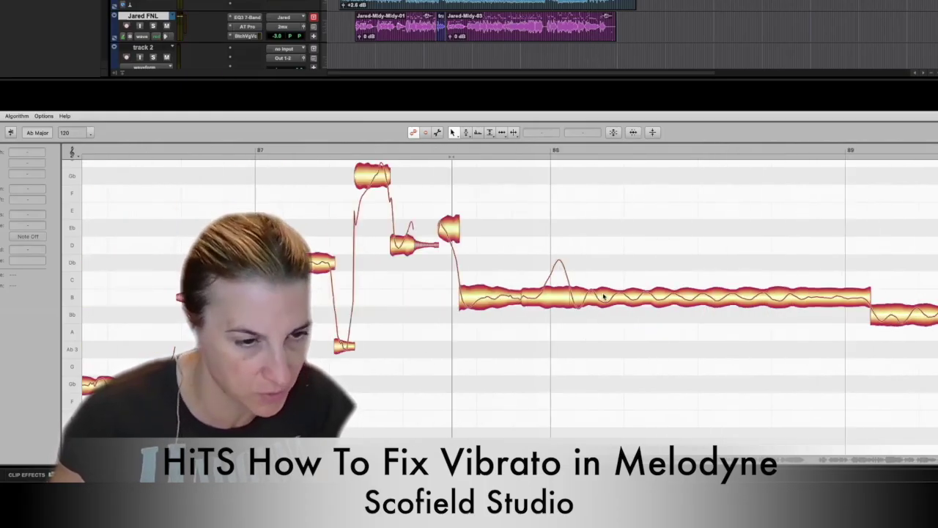
- Separate the upward pitch spike at bar 88 from the B 3 note before it
click(604, 296)
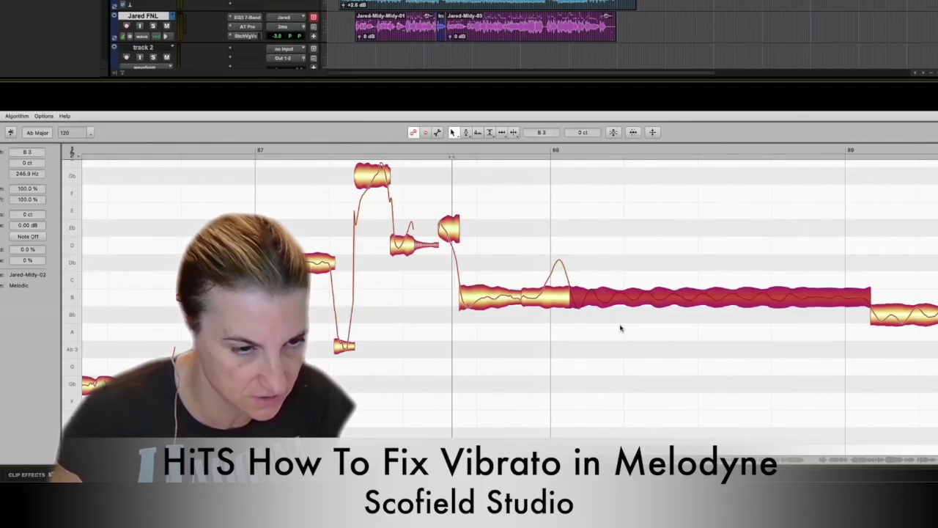
key(F6)
double_click(547, 294)
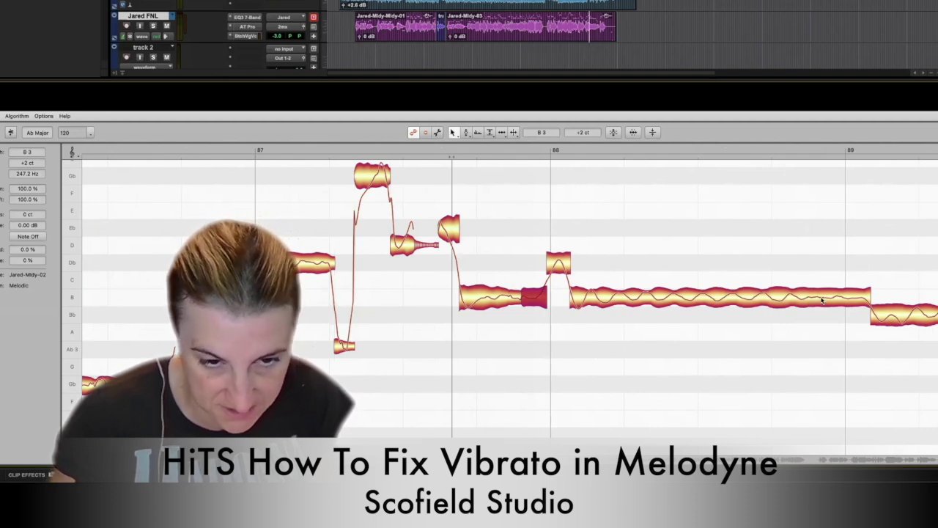
- Separate the start of the long Bb 3 note after bar 89 and snap both parts to the Bb 3 pitch center
scroll(840, 301, right, 10)
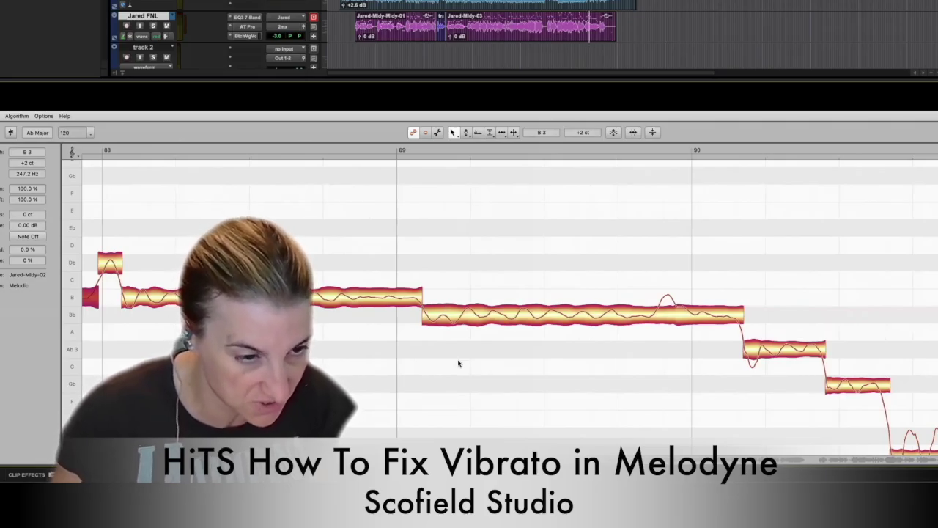
click(460, 314)
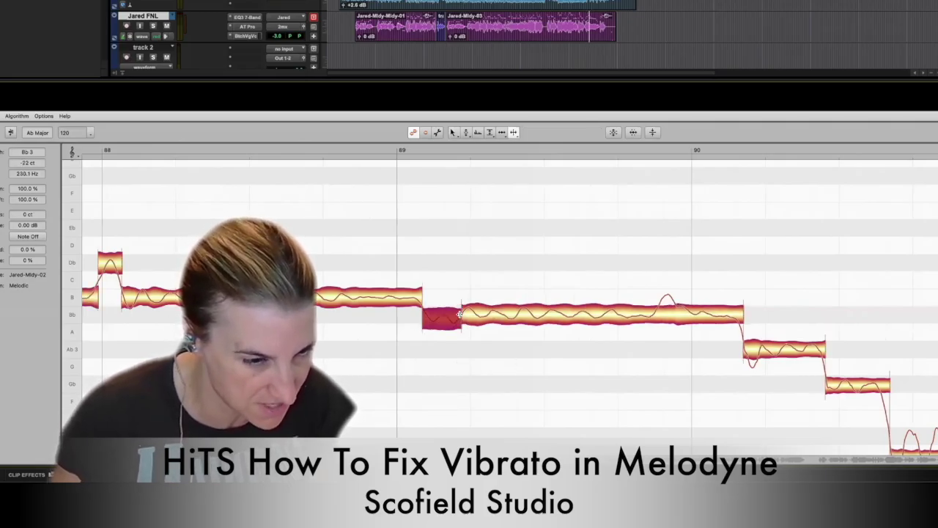
key(F1)
drag(503, 356, 415, 316)
double_click(497, 316)
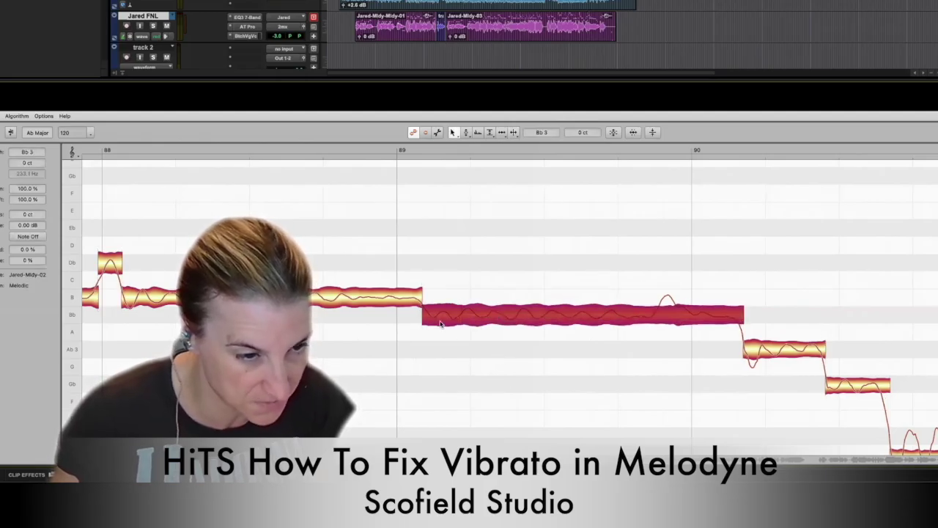
- Cut the long Bb 3 note on both sides of the upward pitch spike just before bar 90
scroll(657, 340, right, 5)
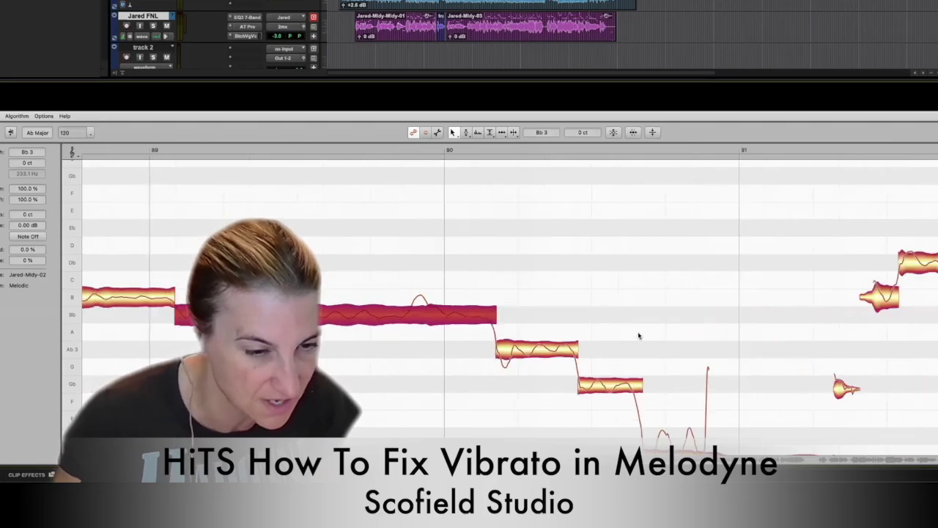
key(F6)
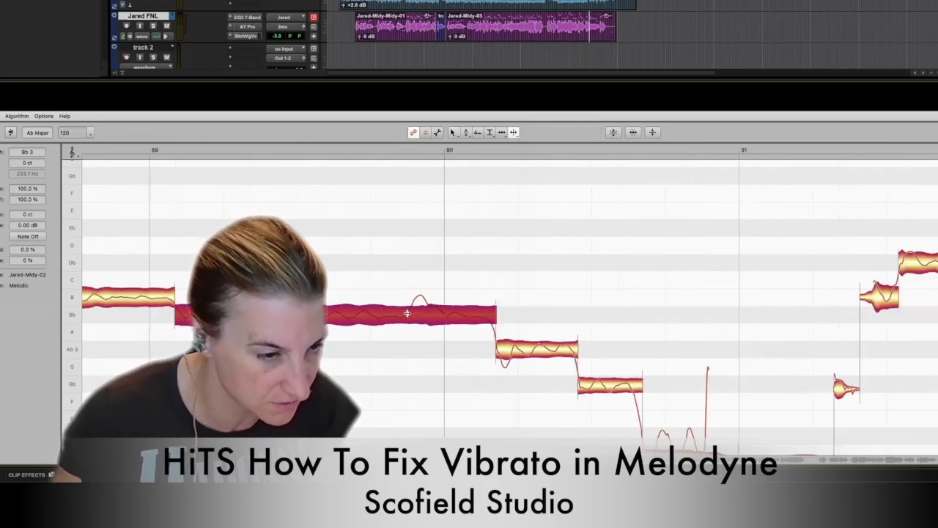
double_click(407, 313)
double_click(432, 315)
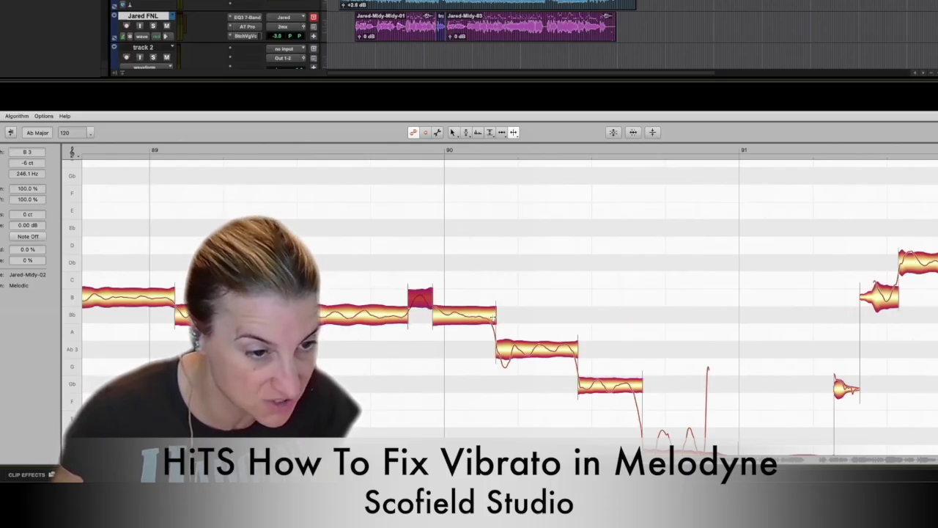
- Select the sustained Db 4 note at bar 51, play from just before it, and examine its vibrato and the phrases around it
scroll(550, 322, down, 5)
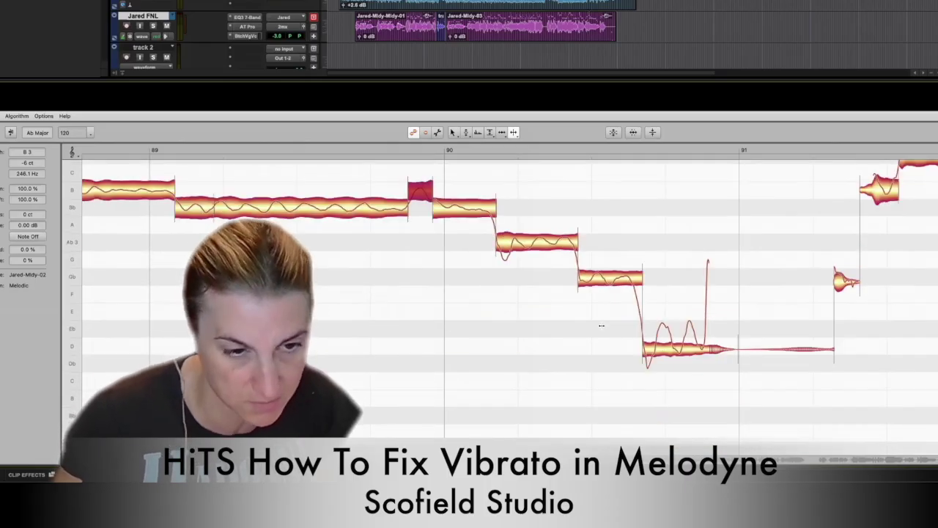
scroll(602, 325, right, 10)
scroll(602, 325, up, 6)
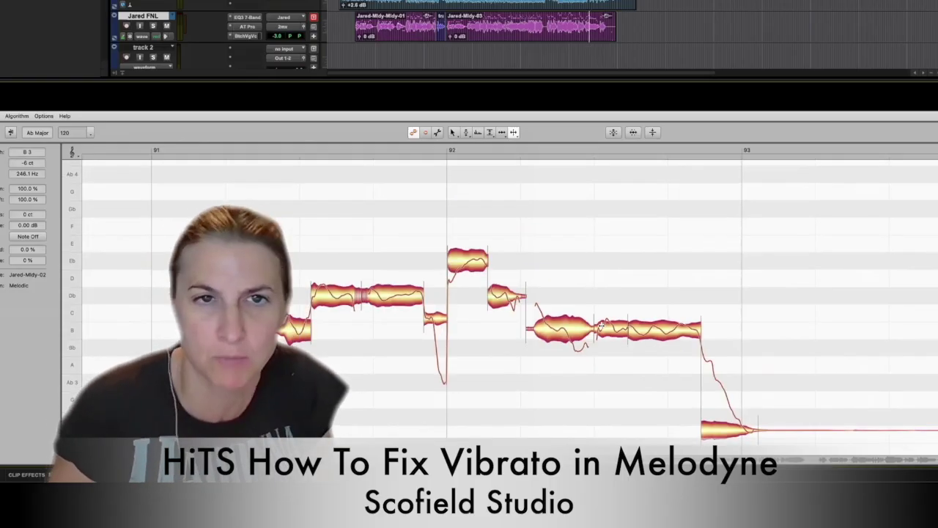
scroll(601, 325, right, 5)
scroll(601, 325, right, 1)
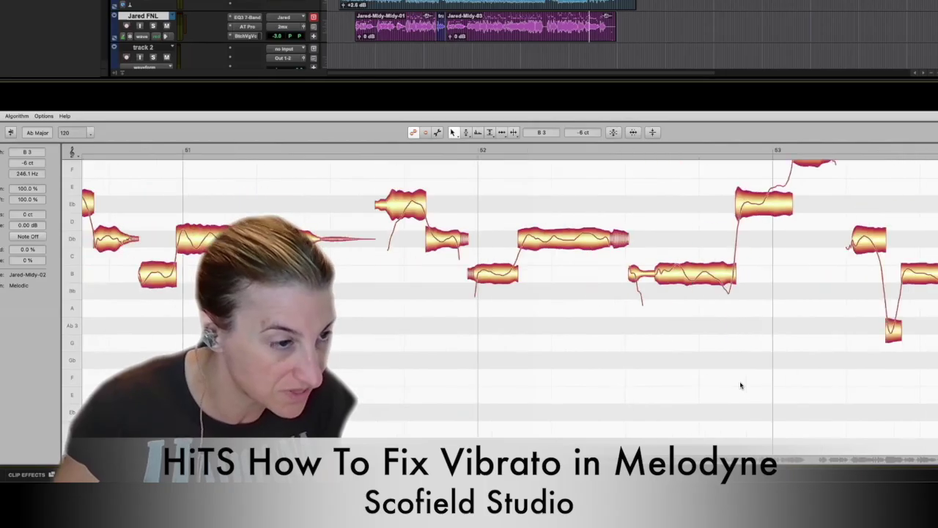
click(472, 240)
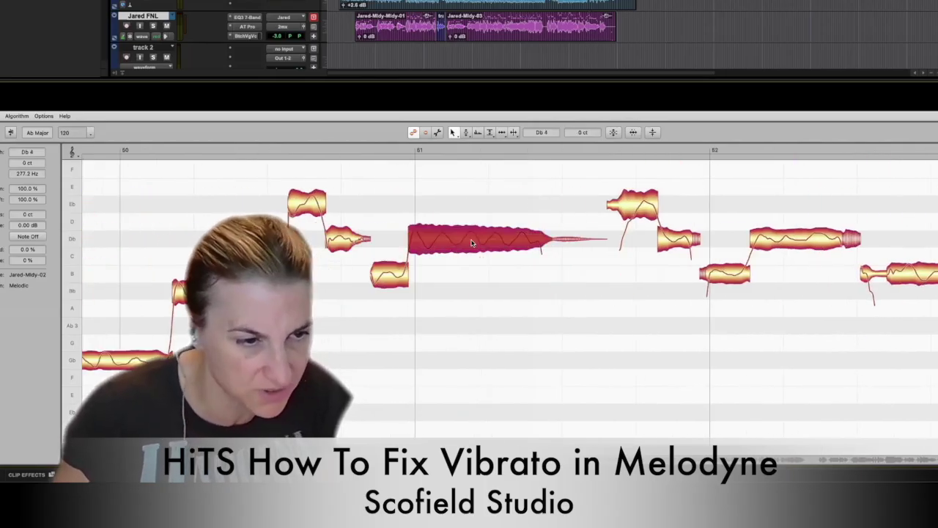
click(399, 150)
key(space)
key(space)
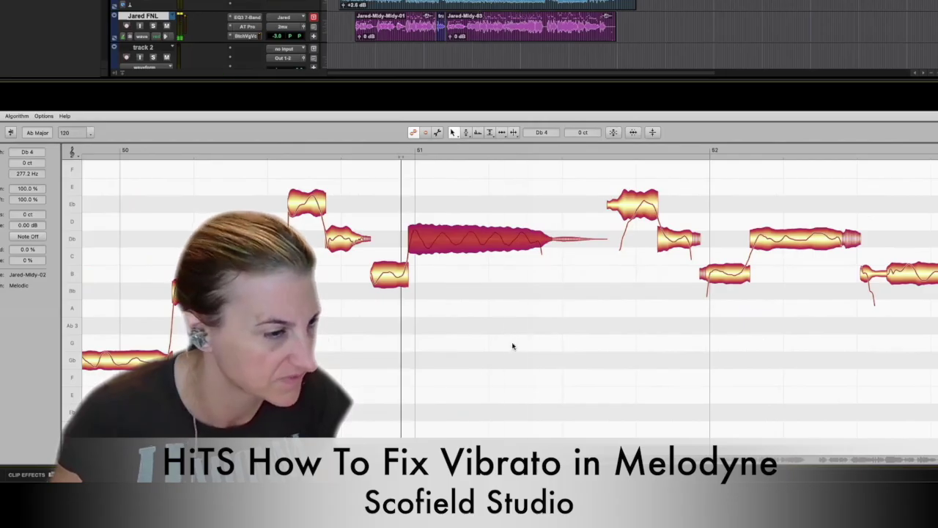
scroll(513, 346, left, 5)
scroll(513, 345, right, 6)
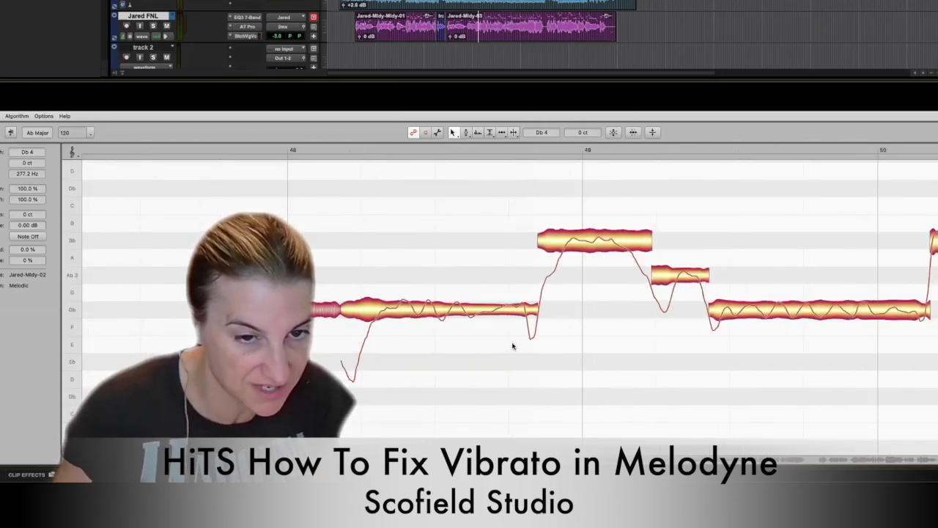
scroll(513, 346, up, 2)
scroll(513, 346, up, 4)
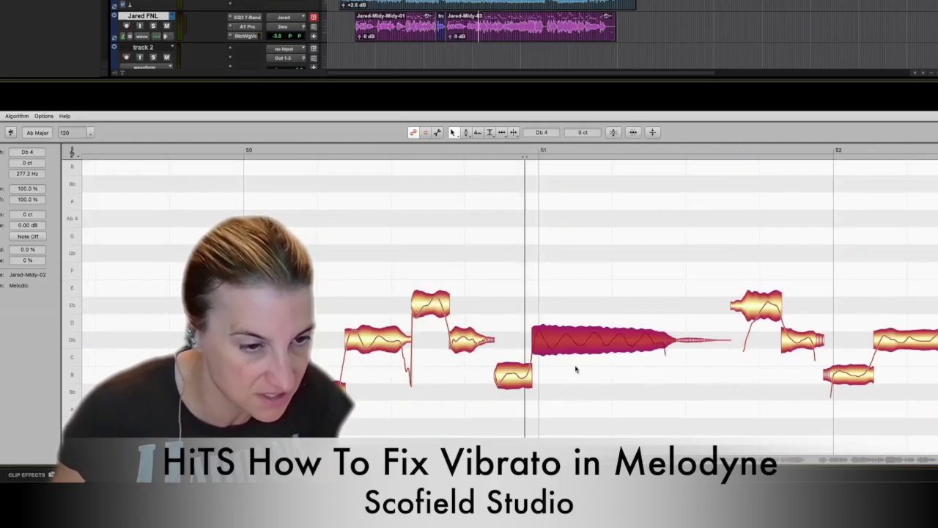
- Exaggerate the vibrato of the sustained Db 4 note at bar 51 to 244% pitch modulation and play the phrase from after bar 50
right_click(607, 322)
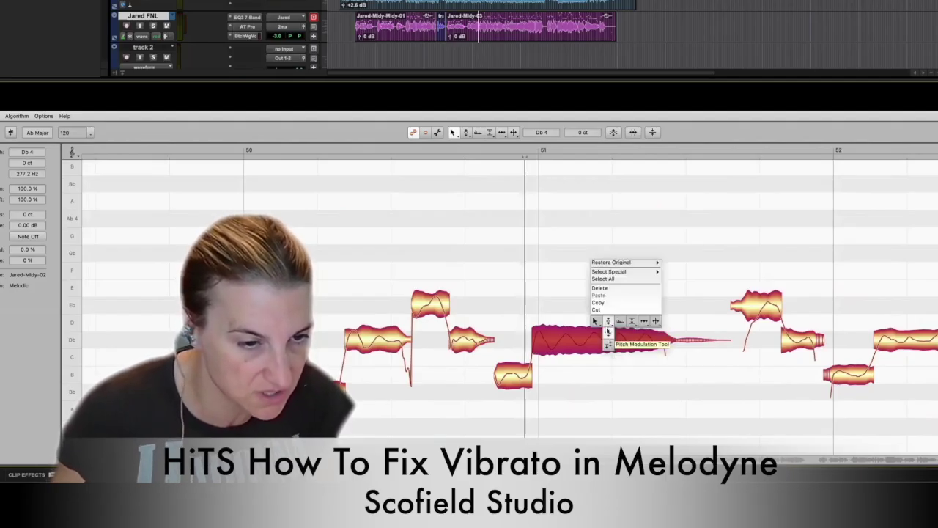
click(607, 333)
drag(602, 339, 601, 334)
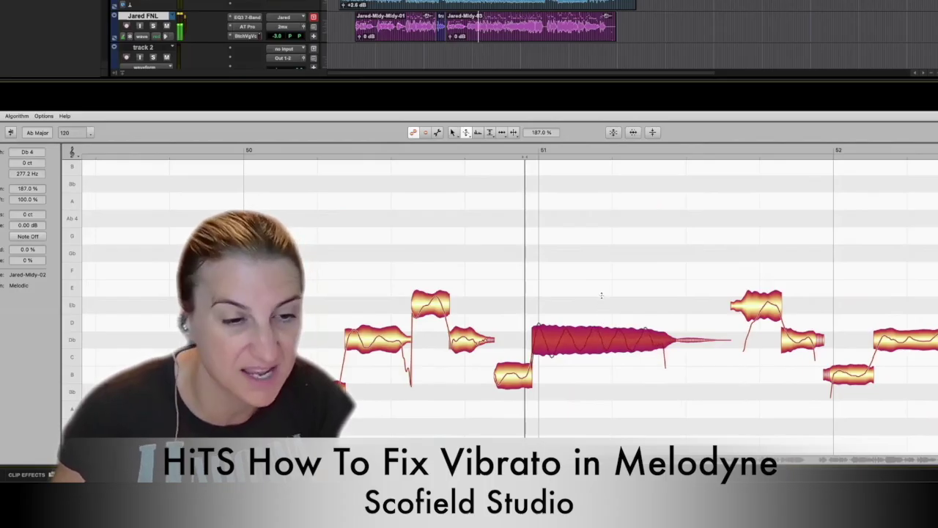
drag(599, 334, 525, 262)
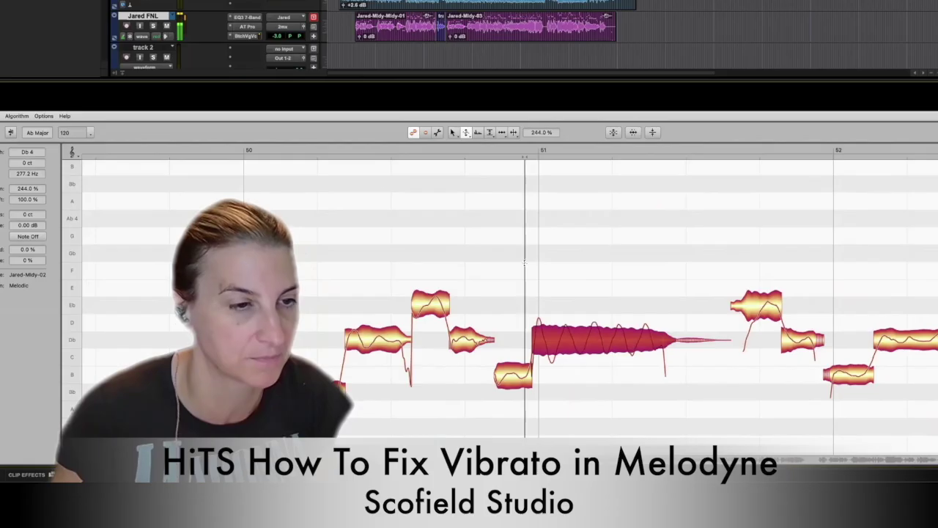
click(304, 149)
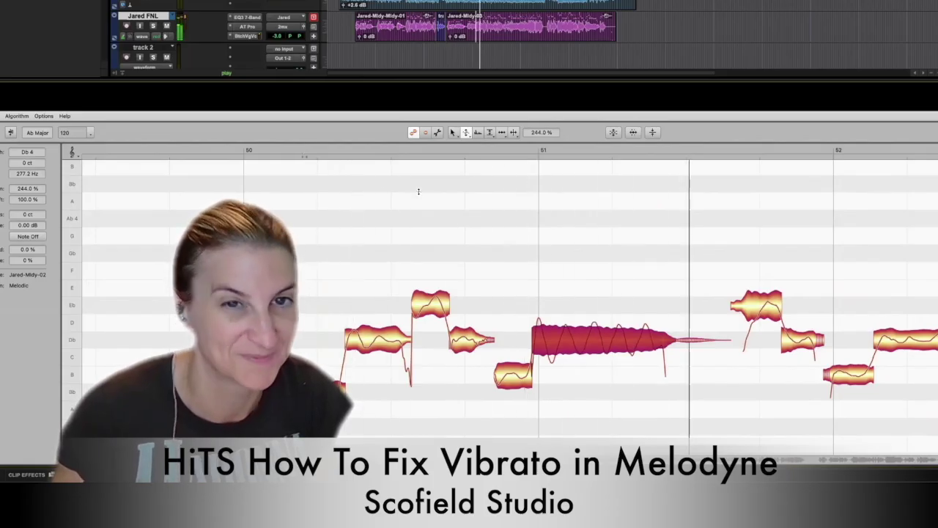
key(space)
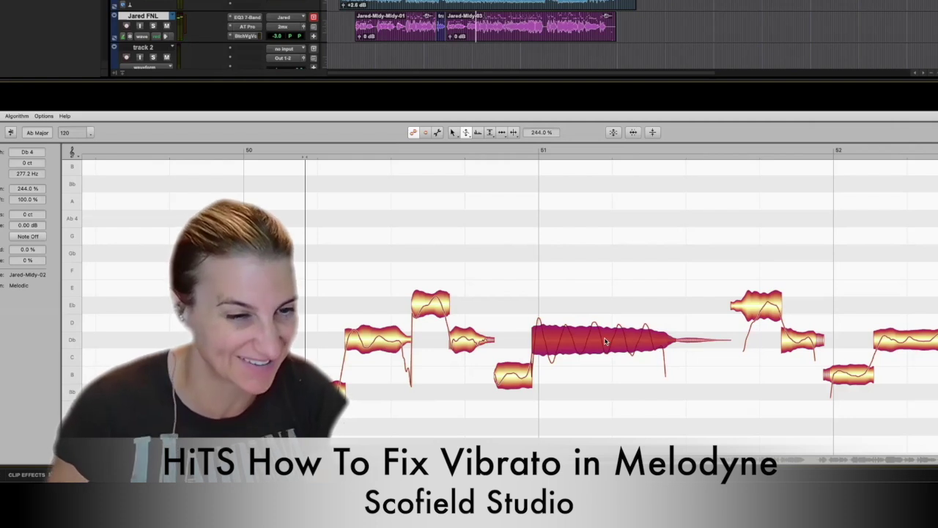
- Flatten the vibrato of the sustained Db 4 note to 12%, then 0% pitch modulation, playing the phrase from bar 50
drag(605, 351, 602, 458)
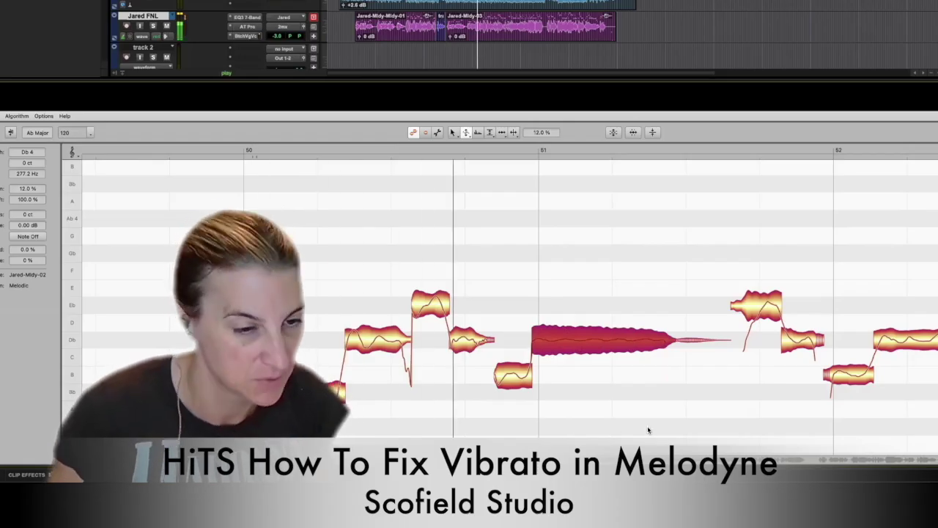
key(space)
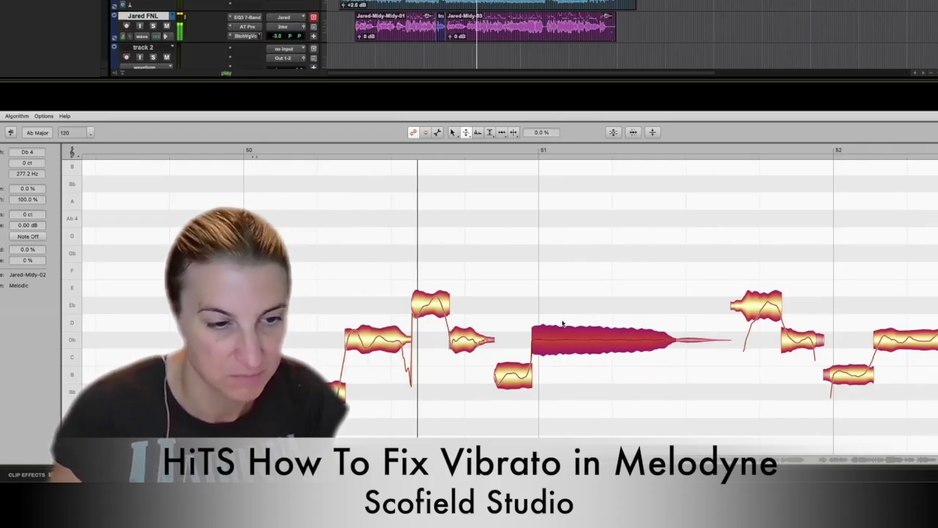
key(space)
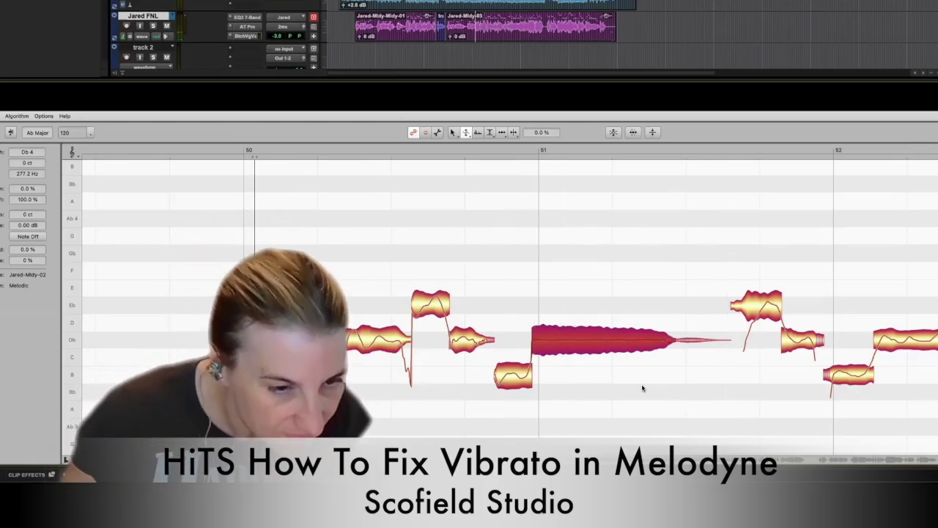
- Undo the pitch modulation changes on the sustained Db 4 note at bar 51 and deselect it
drag(638, 402, 638, 396)
drag(686, 385, 668, 383)
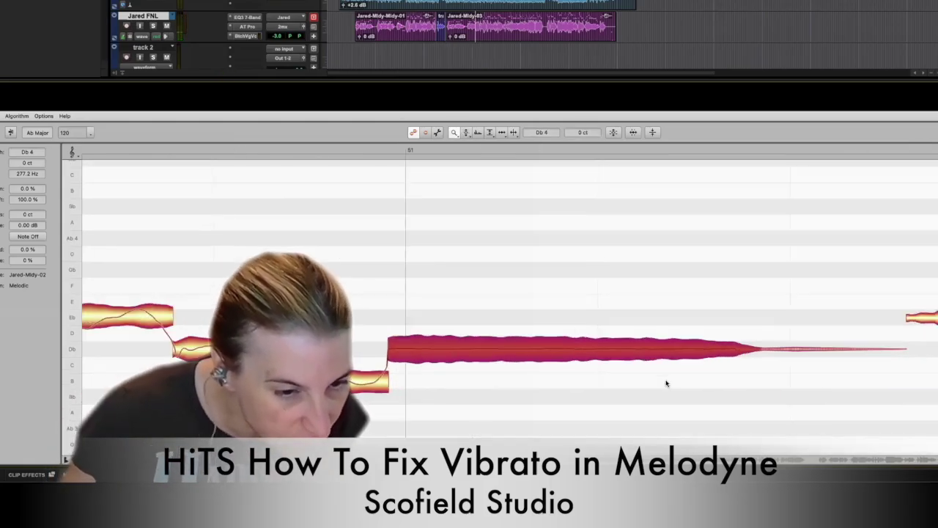
right_click(664, 365)
click(666, 365)
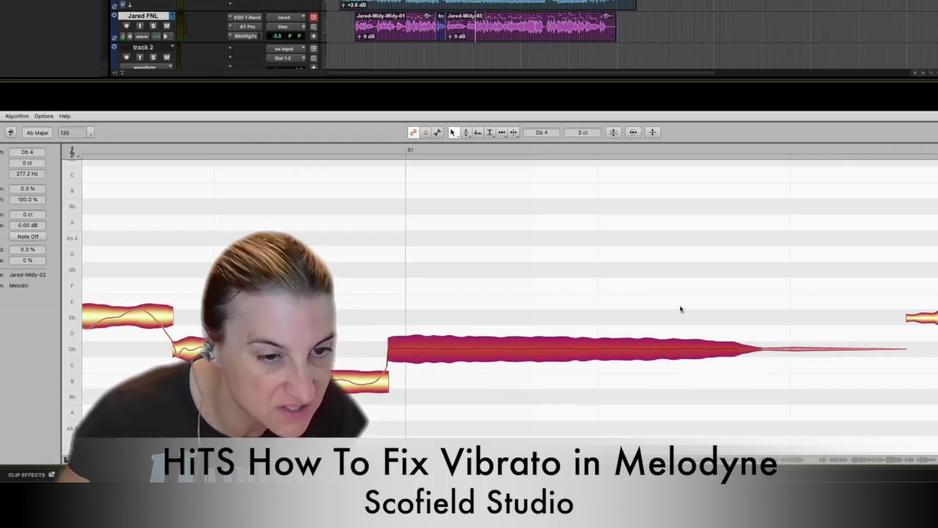
click(496, 393)
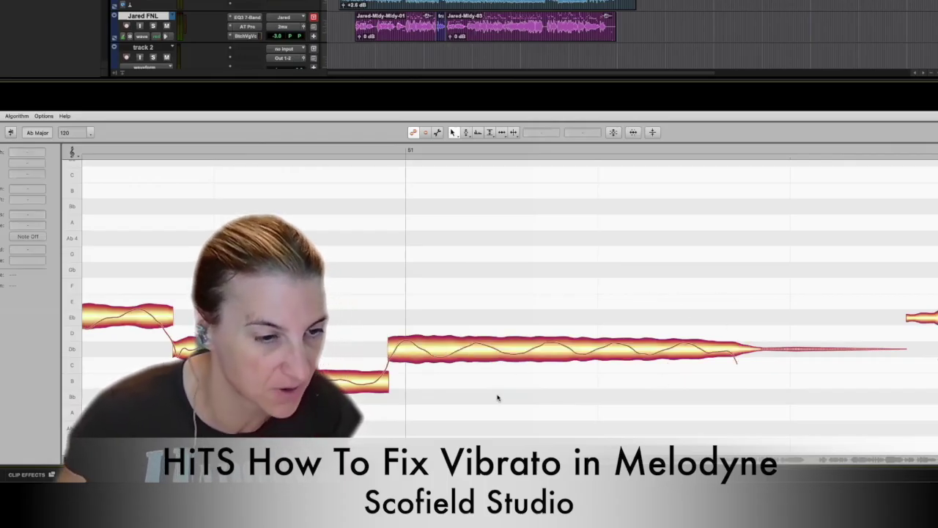
- Increase the pitch modulation of the sustained Db 4 note slightly, to about 115%, and play the phrase leading into it
right_click(484, 266)
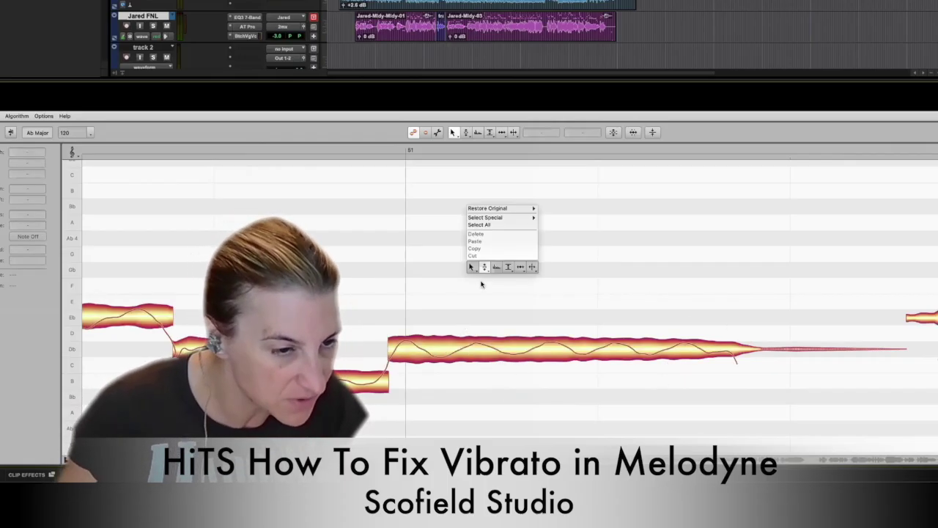
click(486, 265)
click(476, 342)
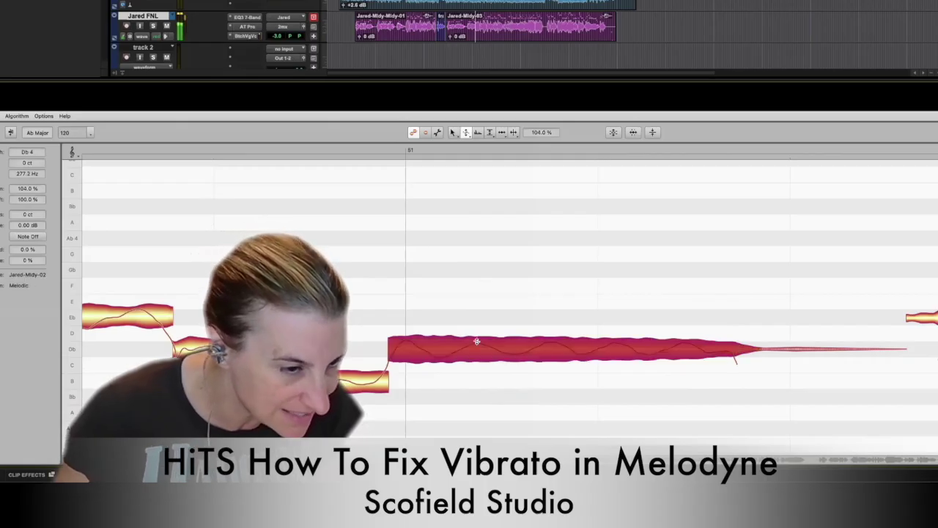
click(469, 401)
key(space)
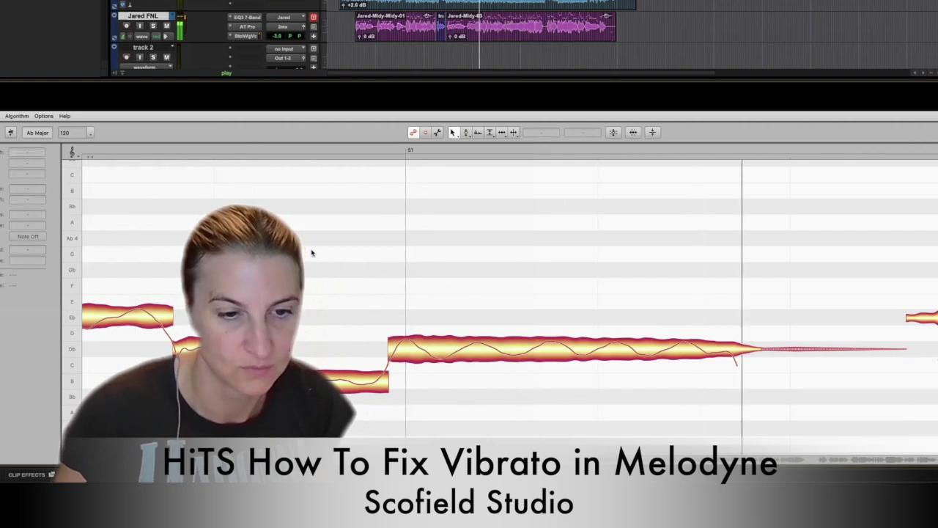
key(space)
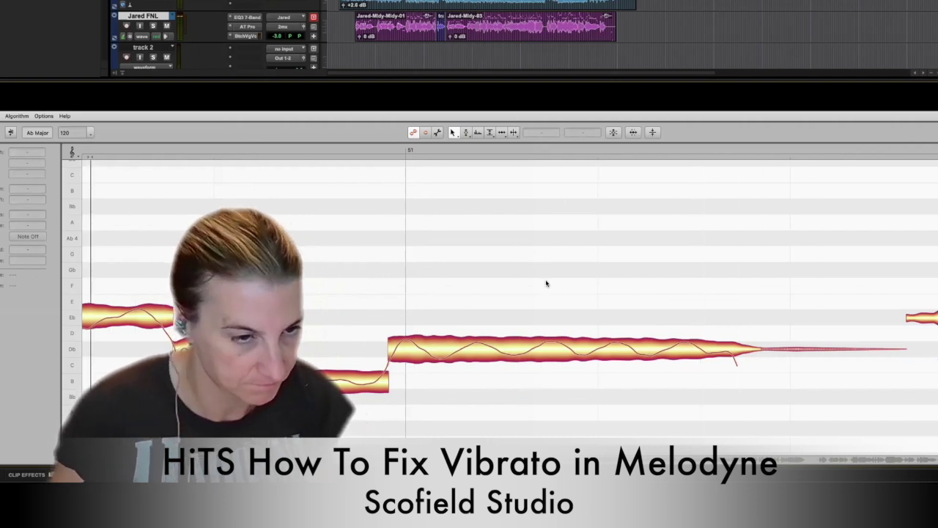
drag(587, 297, 473, 245)
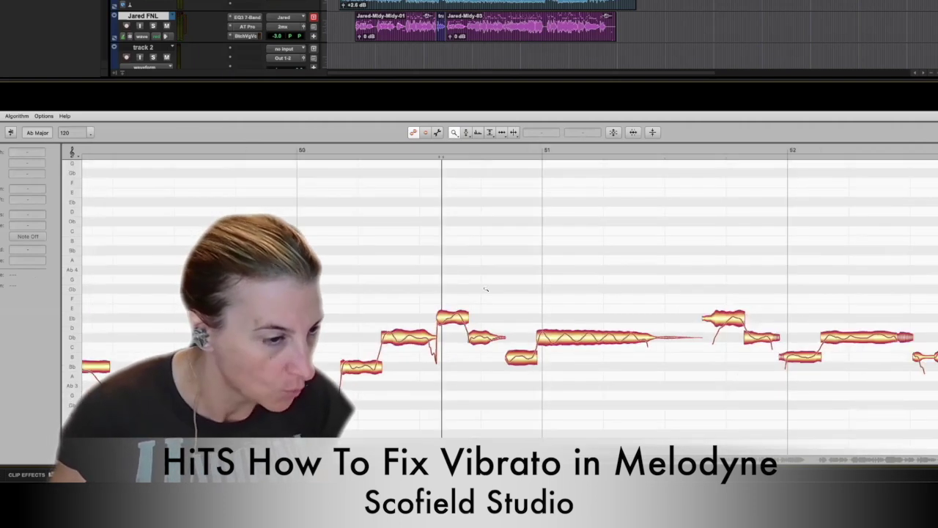
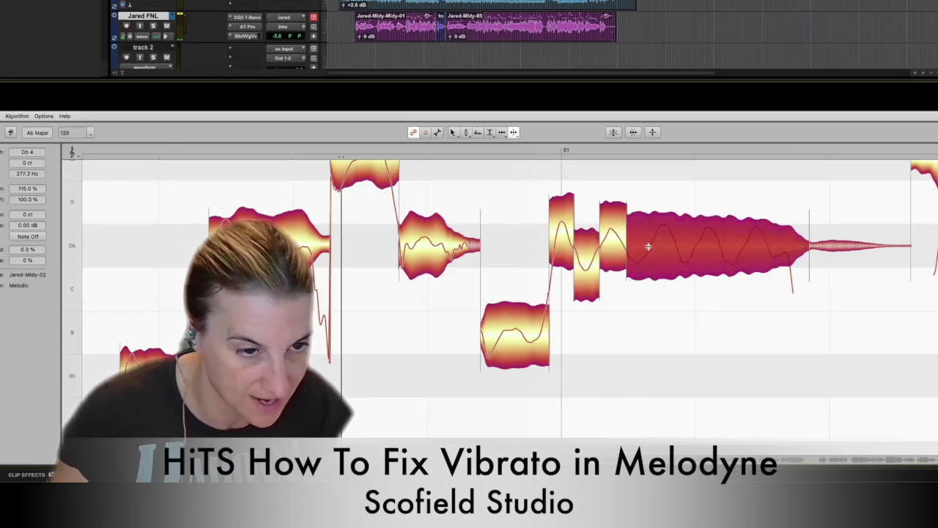
- Separate the rest of the sustained Db 4 note after bar 51 where each vibrato wave crosses the pitch center
double_click(675, 242)
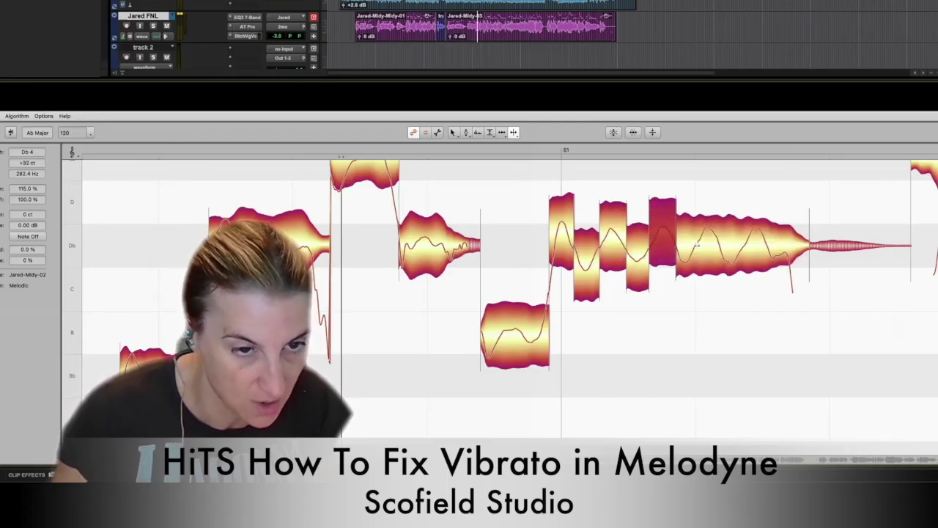
double_click(696, 244)
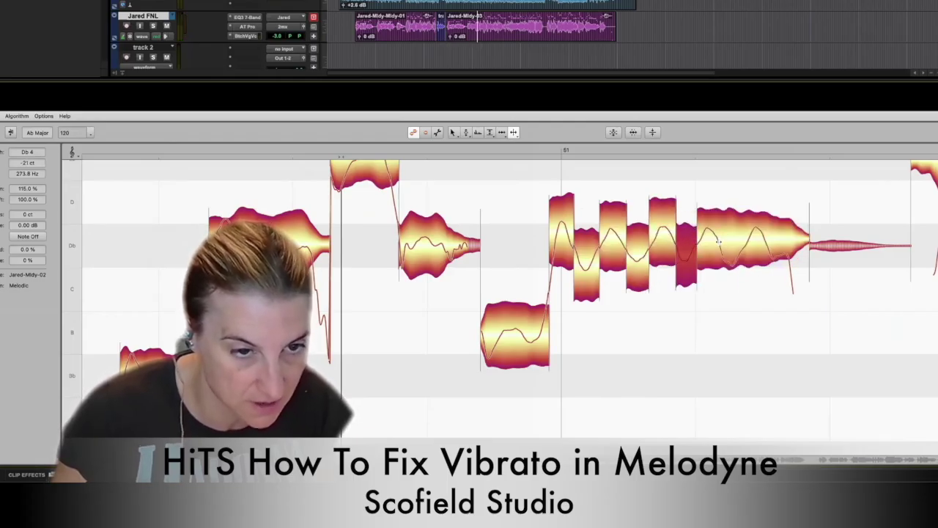
double_click(718, 243)
double_click(743, 243)
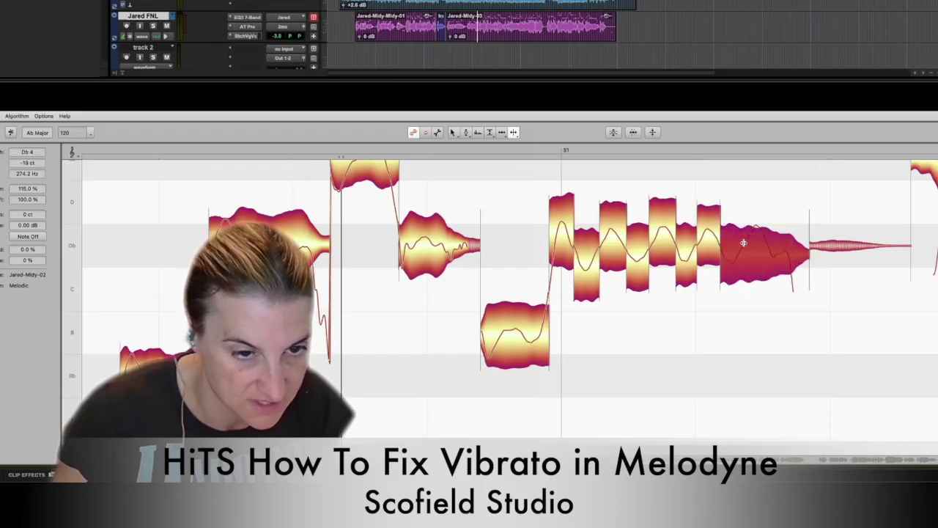
double_click(766, 243)
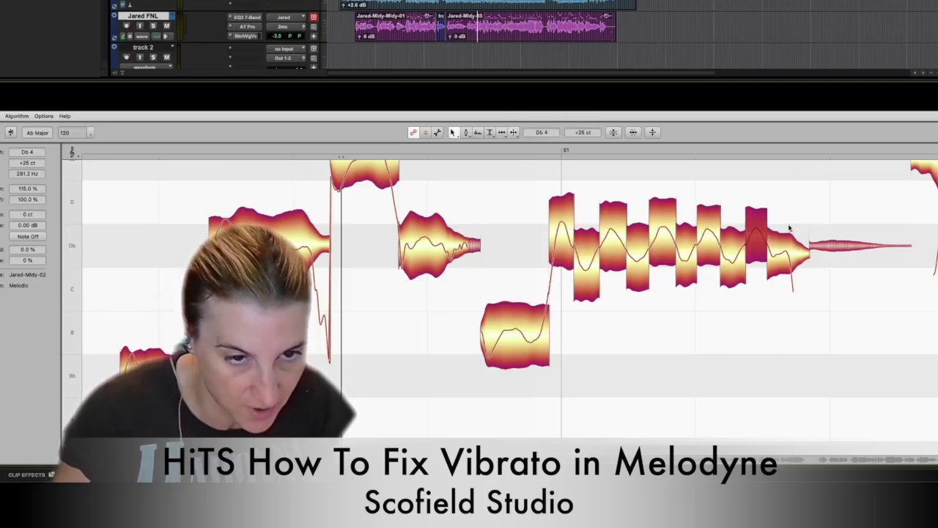
- Raise the four upper vibrato segments after the first one in the Db 4 note, taking the last one to +37 ct
click(613, 252)
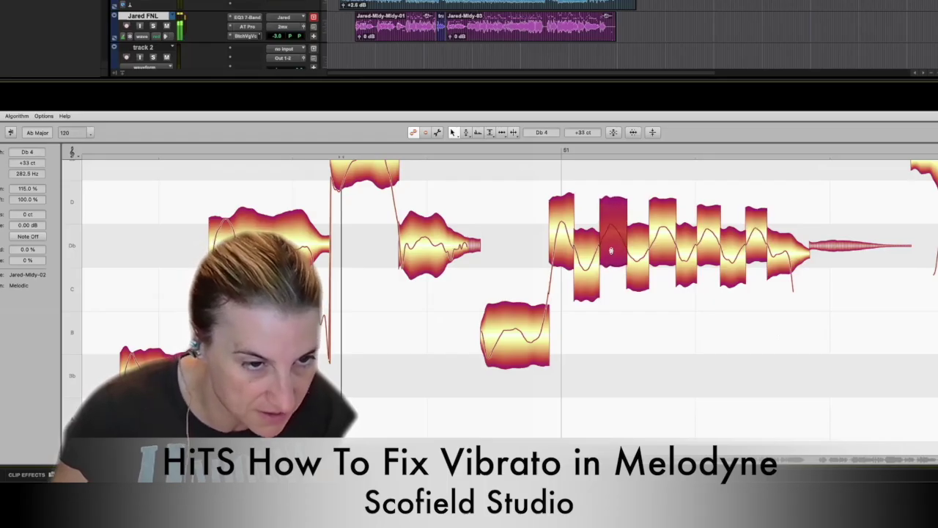
click(664, 253)
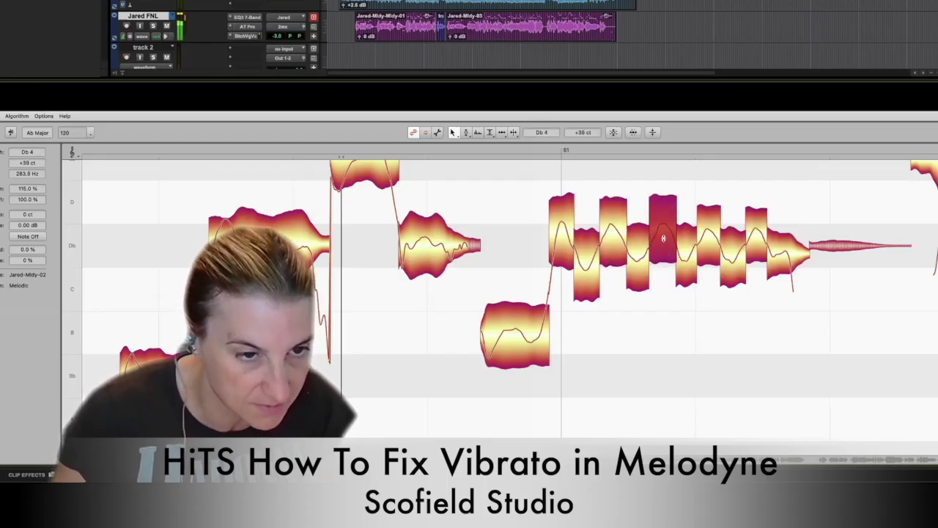
click(708, 238)
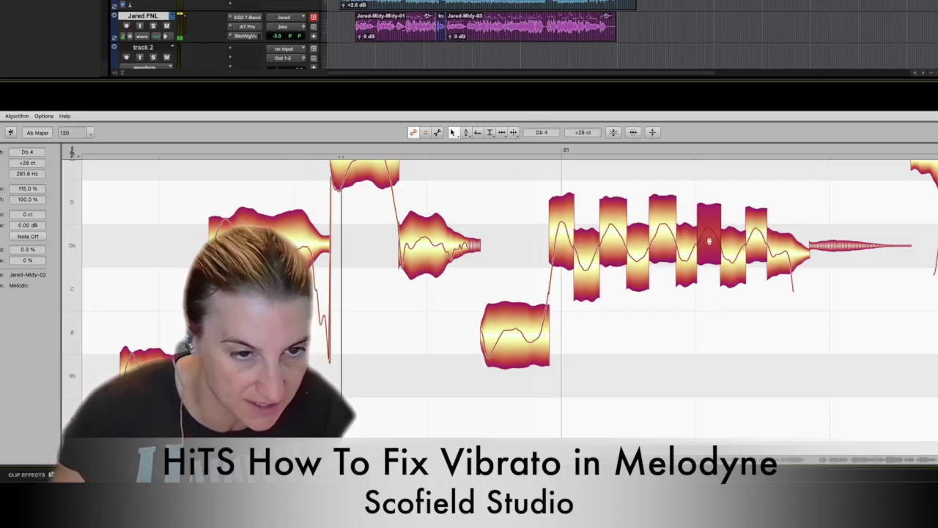
click(756, 235)
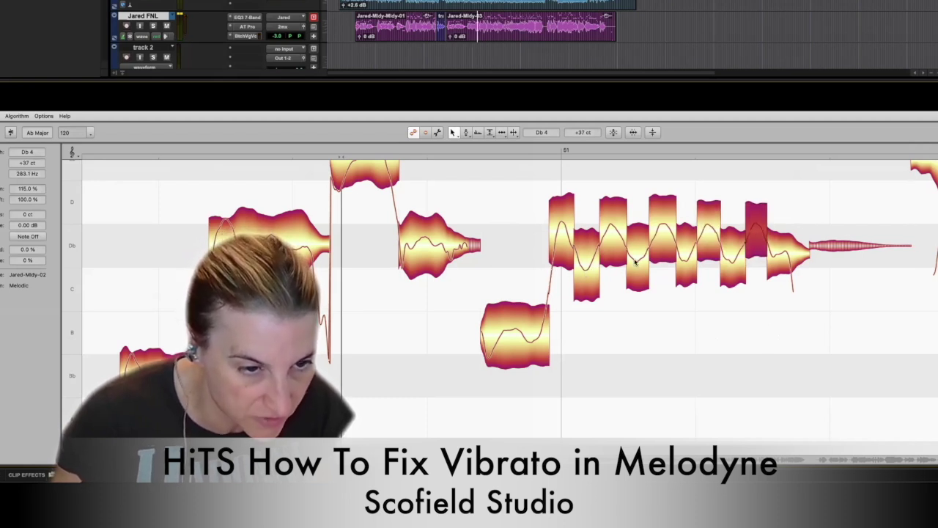
- Lower the last three full downward vibrato segments of the Db 4 note to about -41, -33 and -34 ct
click(636, 265)
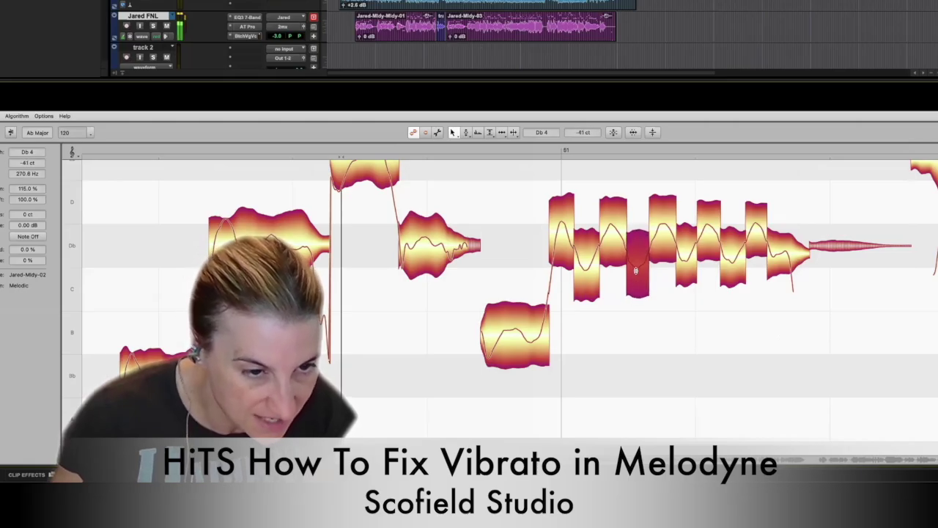
click(680, 271)
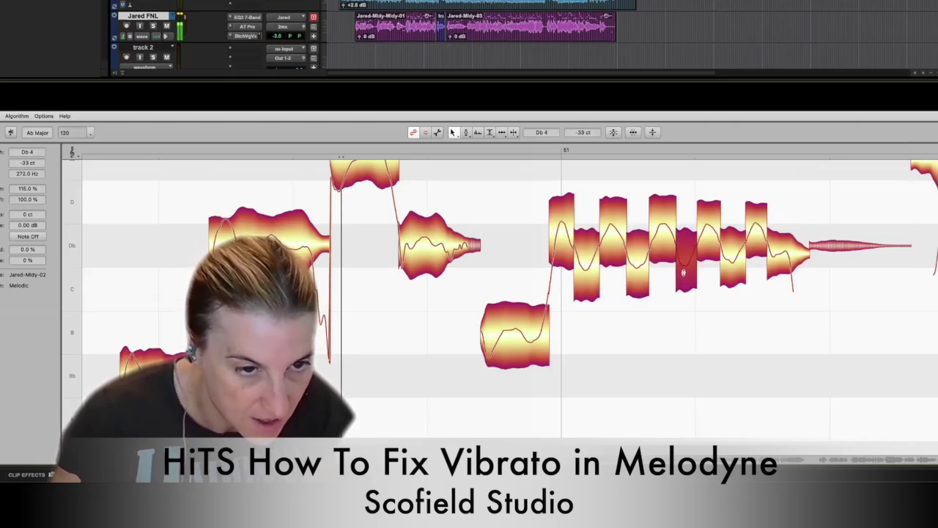
click(724, 267)
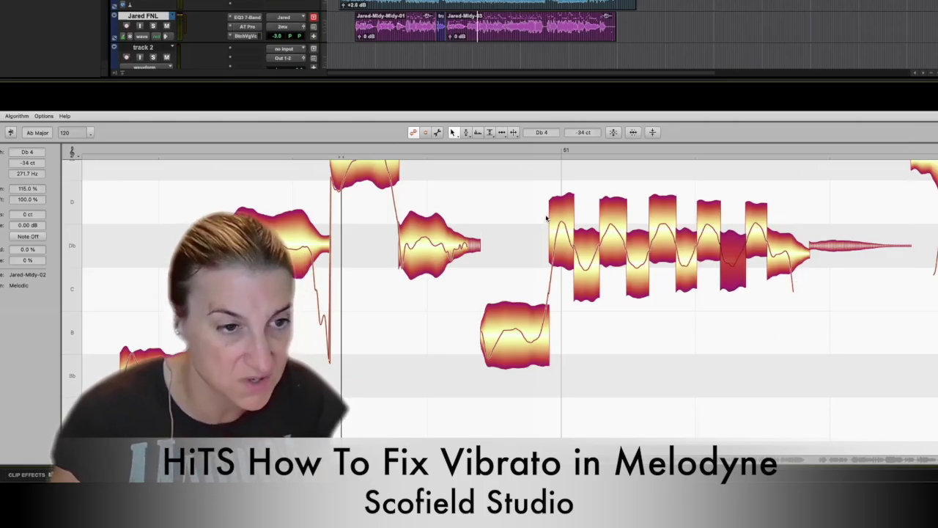
- Play the phrase leading into bar 51 to check the adjusted vibrato segments
click(231, 153)
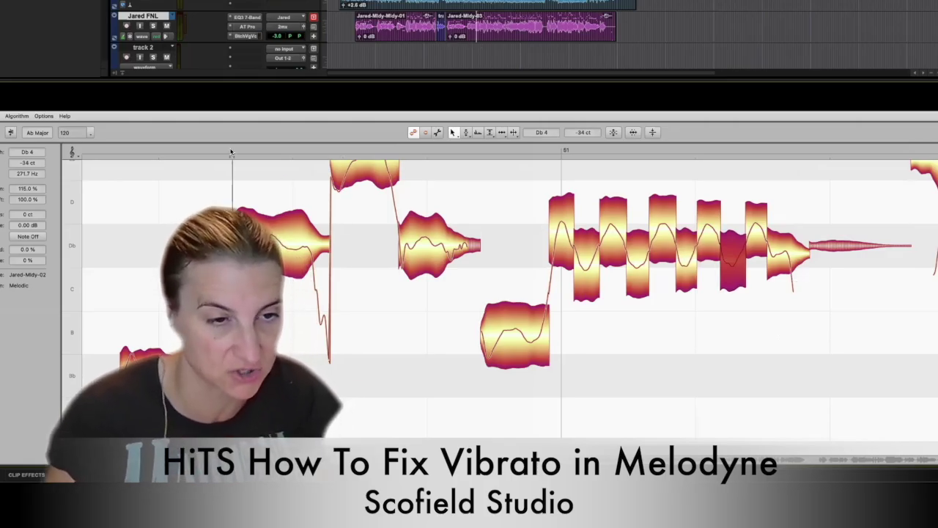
key(space)
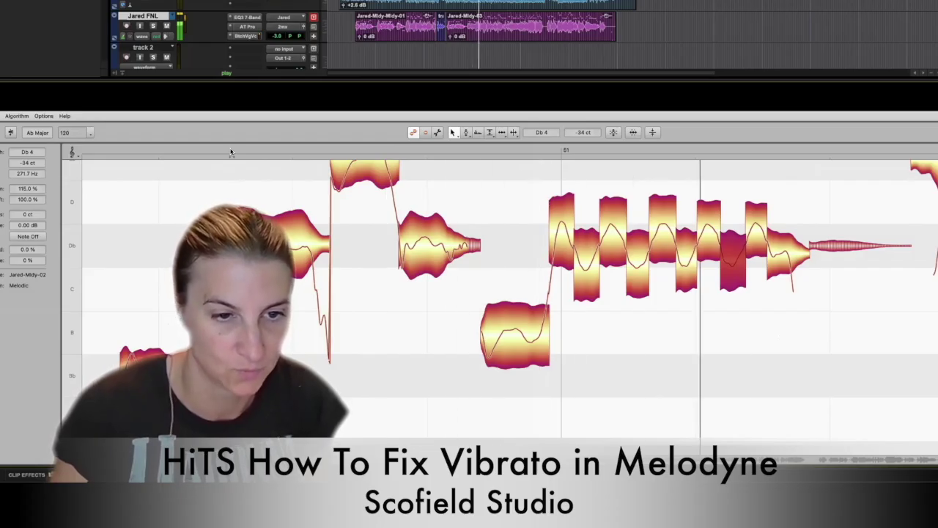
key(space)
- Select all the vibrato segments of the Db 4 note, smooth the pitch transitions between them and play the phrase
drag(797, 335, 562, 226)
key(F2)
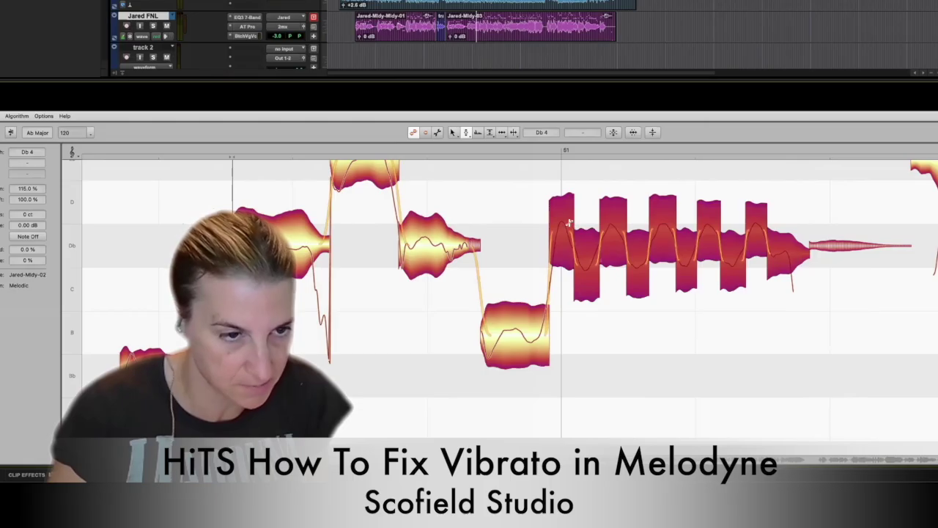
drag(566, 231, 566, 220)
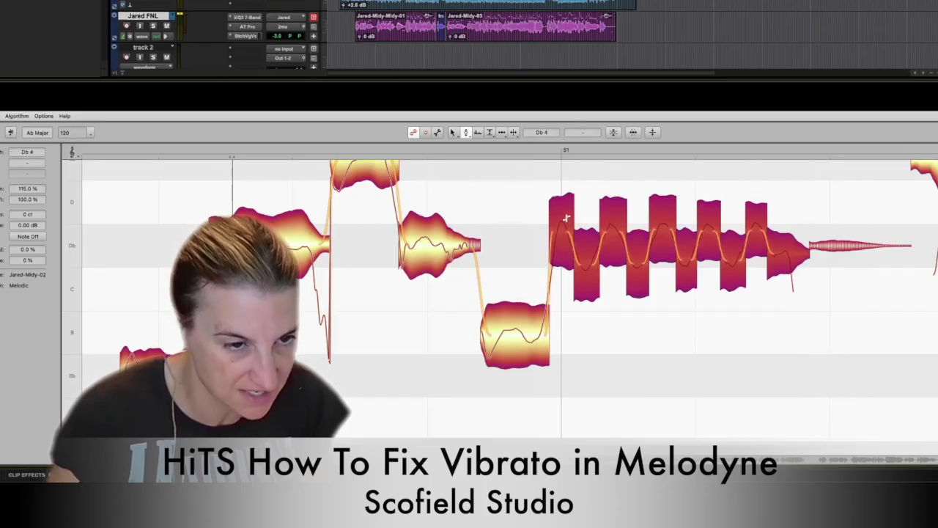
click(145, 146)
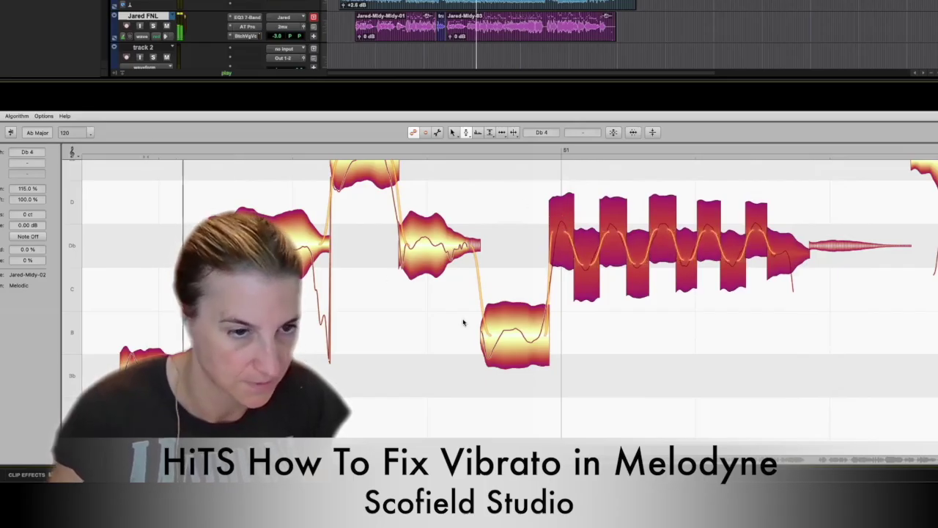
click(797, 407)
key(space)
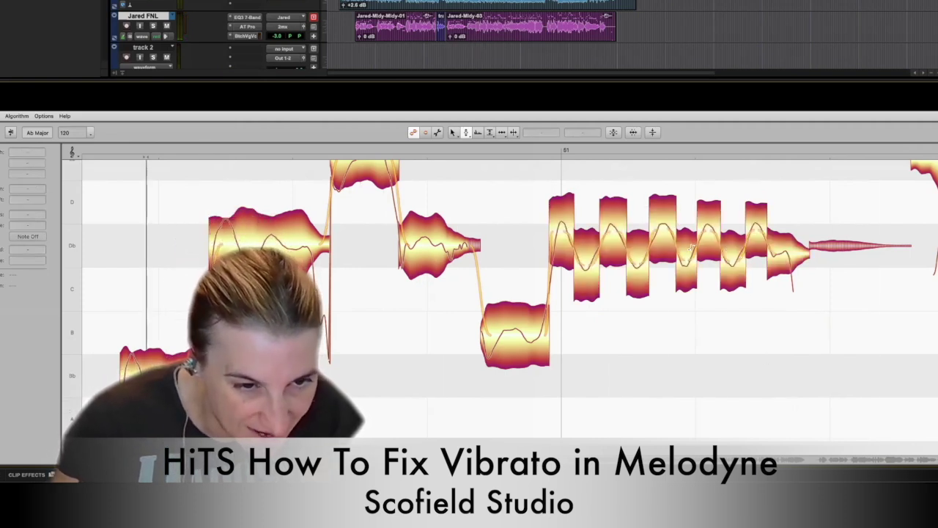
click(565, 197)
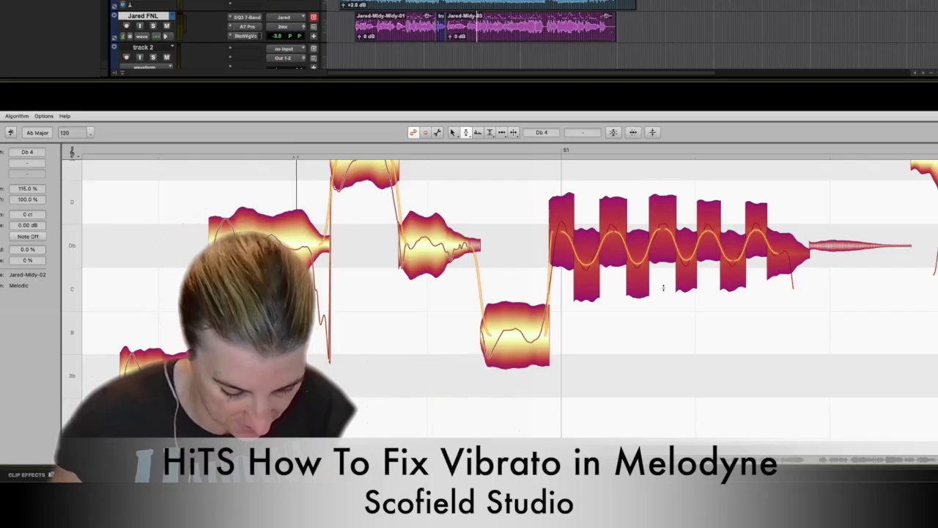
- Play the phrase around bar 31 to listen to the vibrato of the held Db 4 note
scroll(557, 161, right, 4)
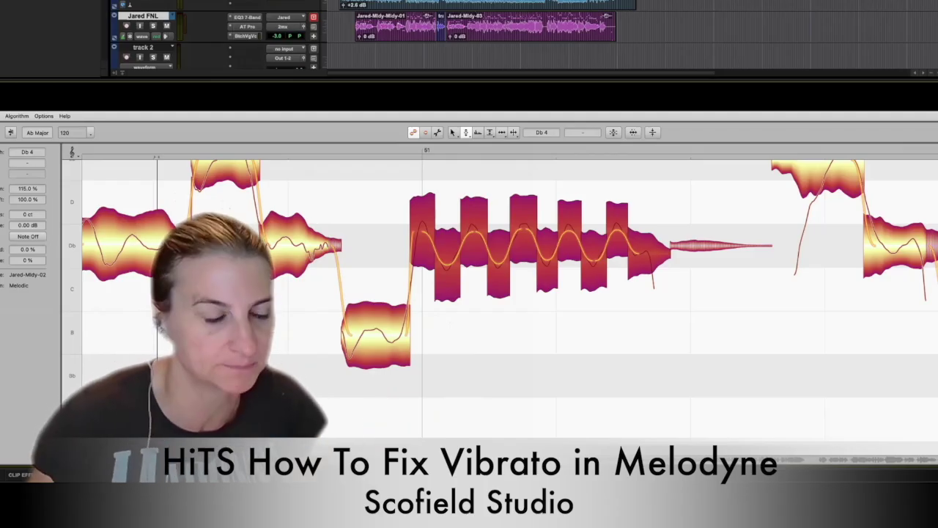
click(691, 374)
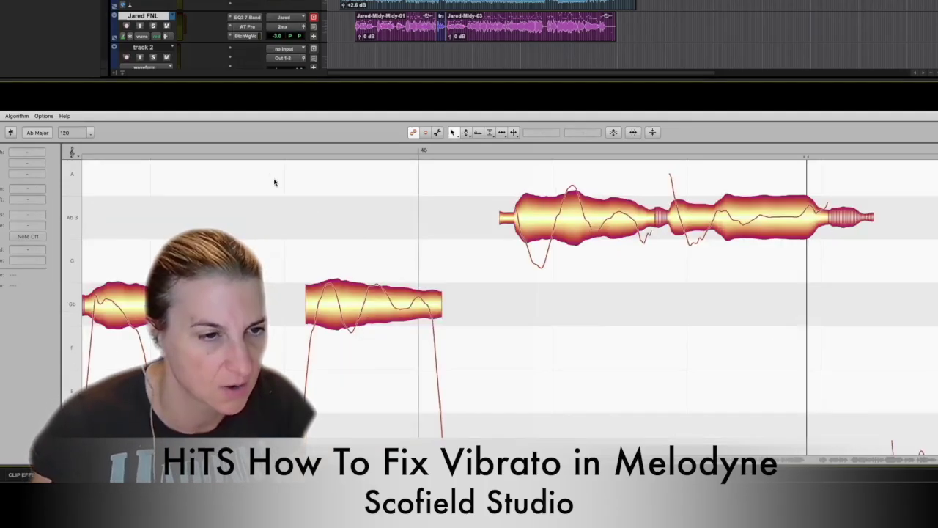
scroll(274, 182, left, 5)
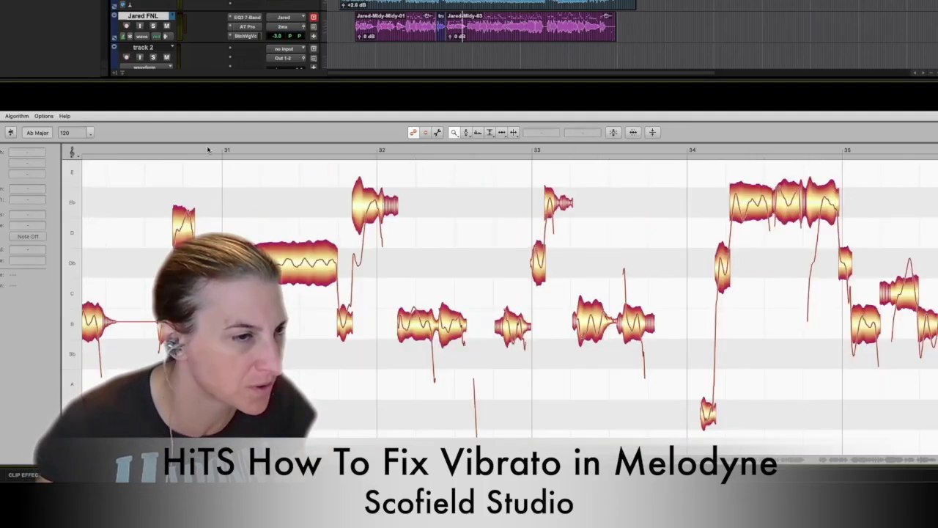
click(208, 149)
key(space)
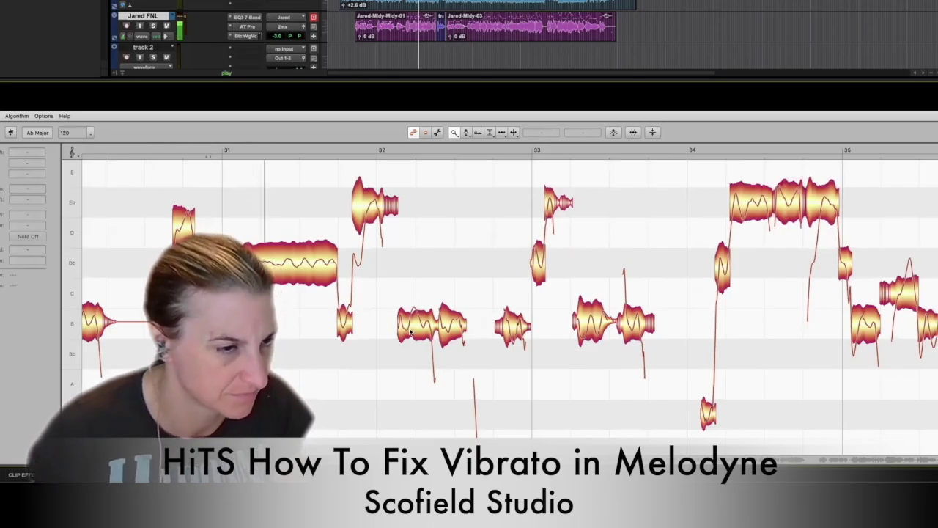
key(space)
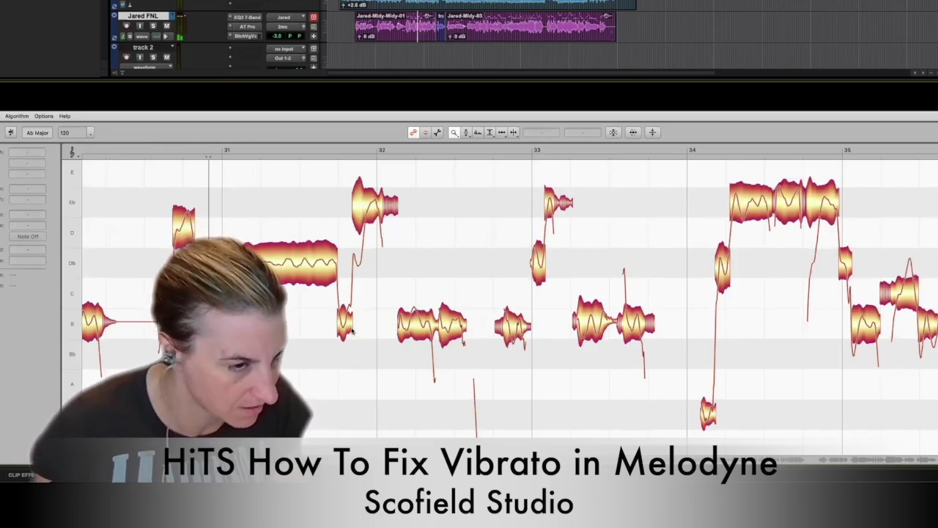
right_click(327, 327)
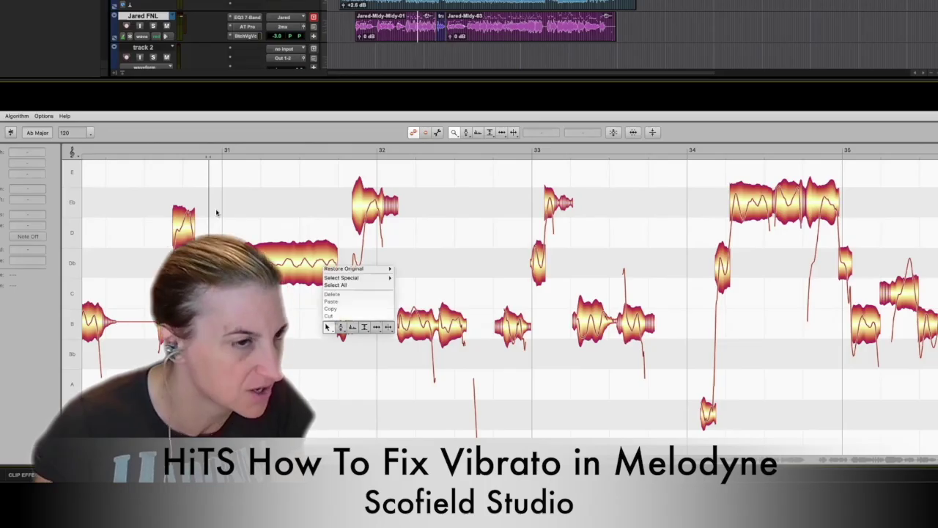
click(174, 149)
key(space)
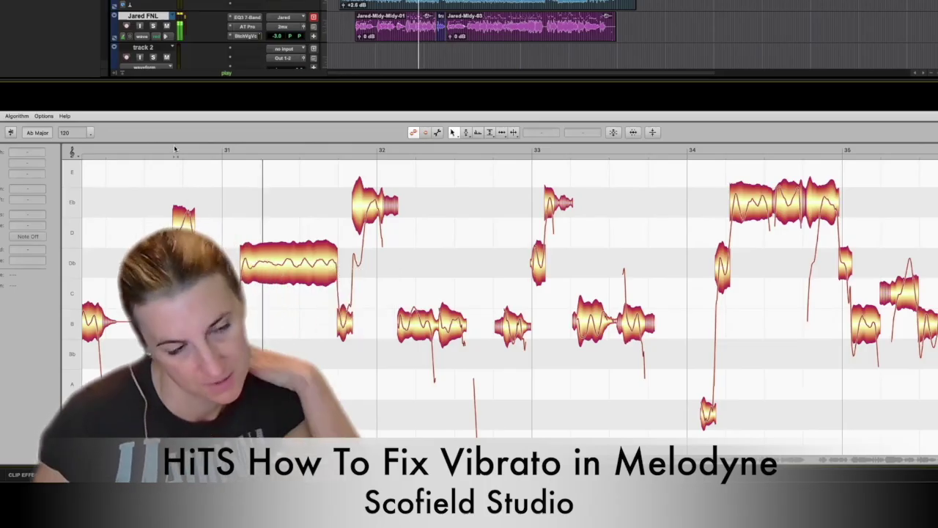
key(space)
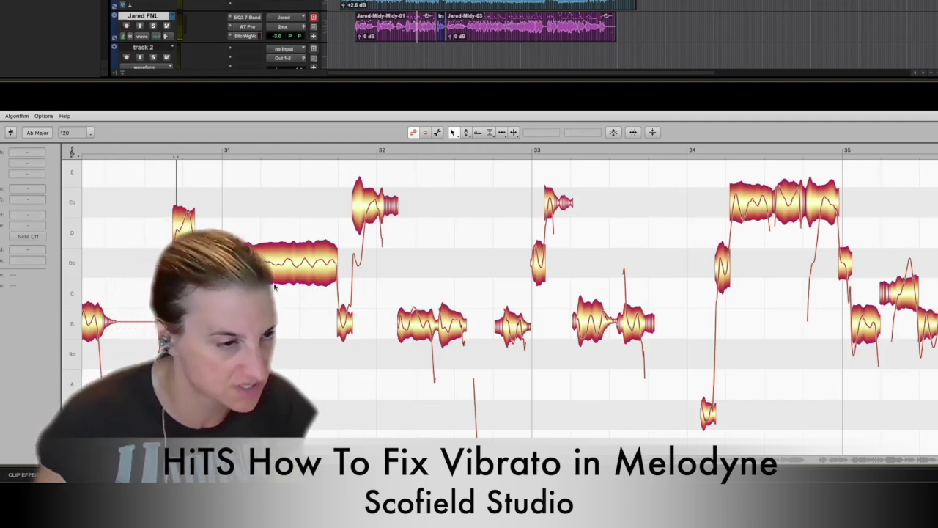
- Separate the held Db 4 note after bar 31 at each point where its vibrato wave crosses the centre pitch
drag(267, 294, 337, 364)
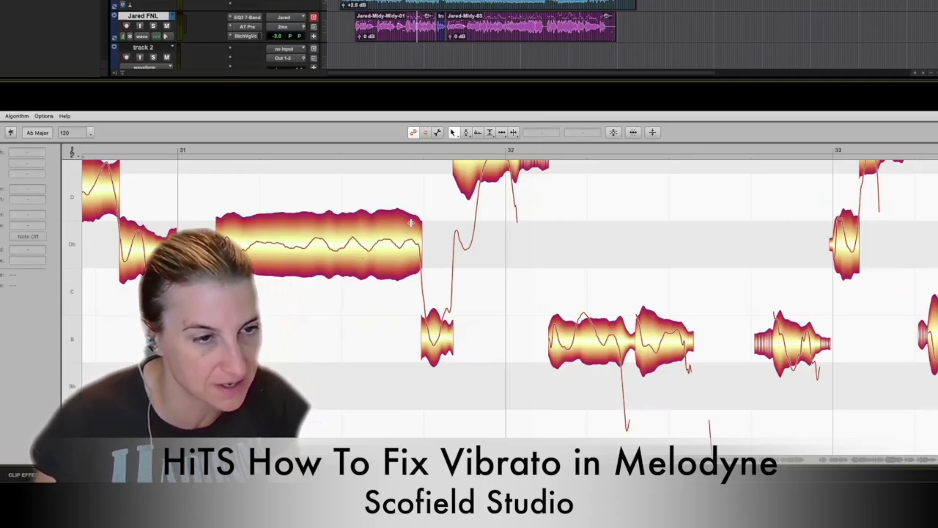
click(379, 255)
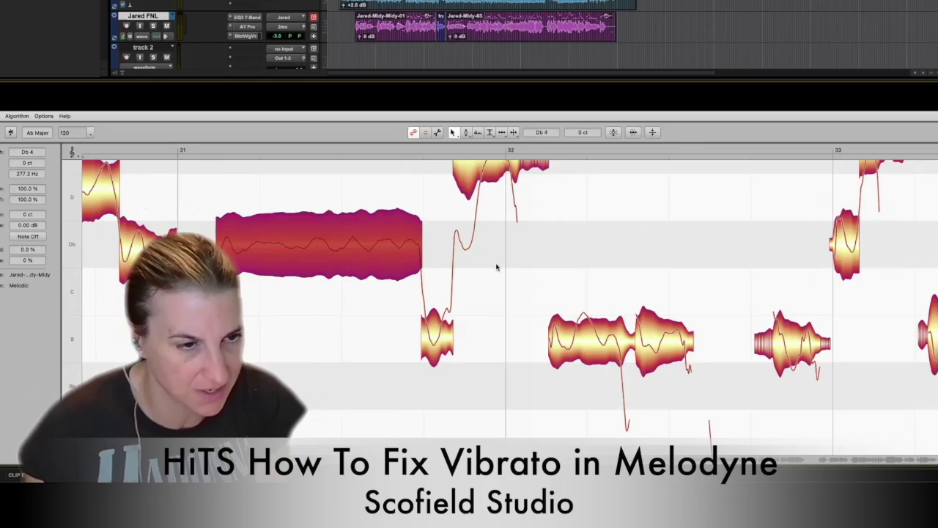
scroll(496, 267, up, 2)
scroll(496, 266, left, 10)
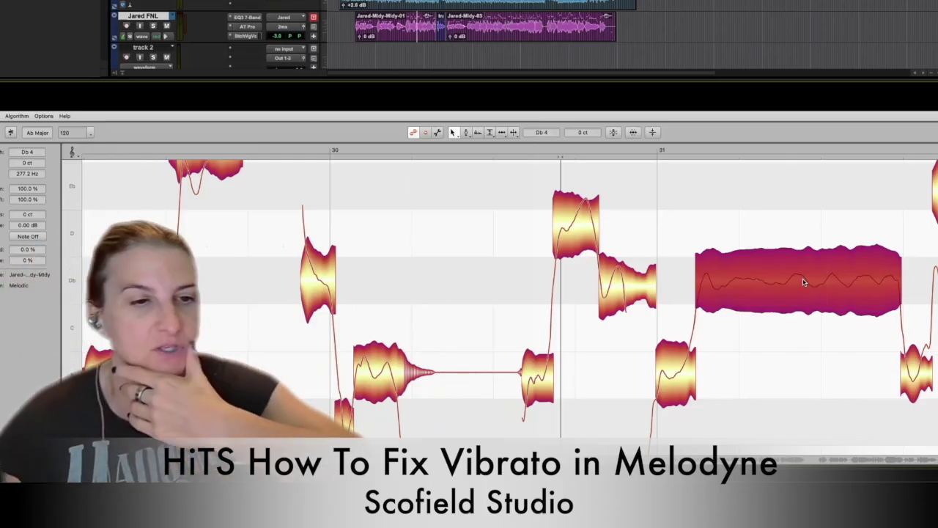
click(383, 150)
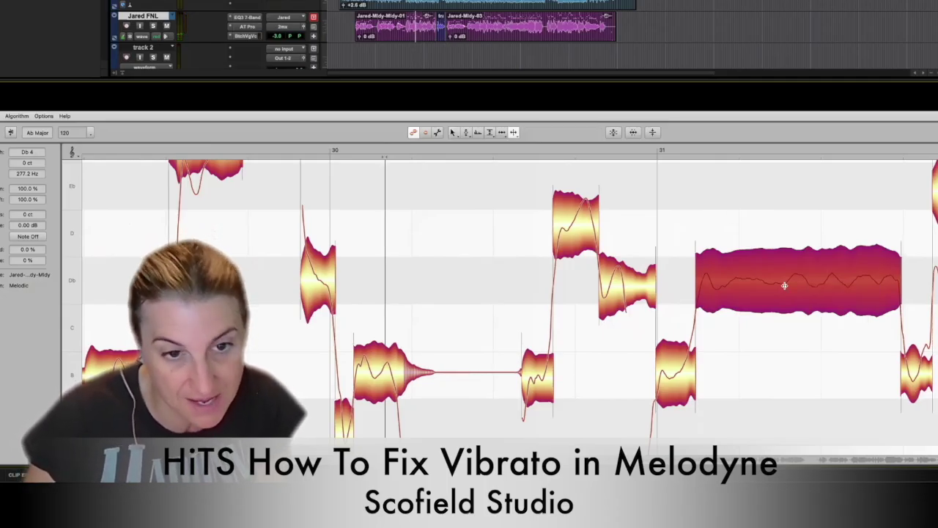
double_click(787, 281)
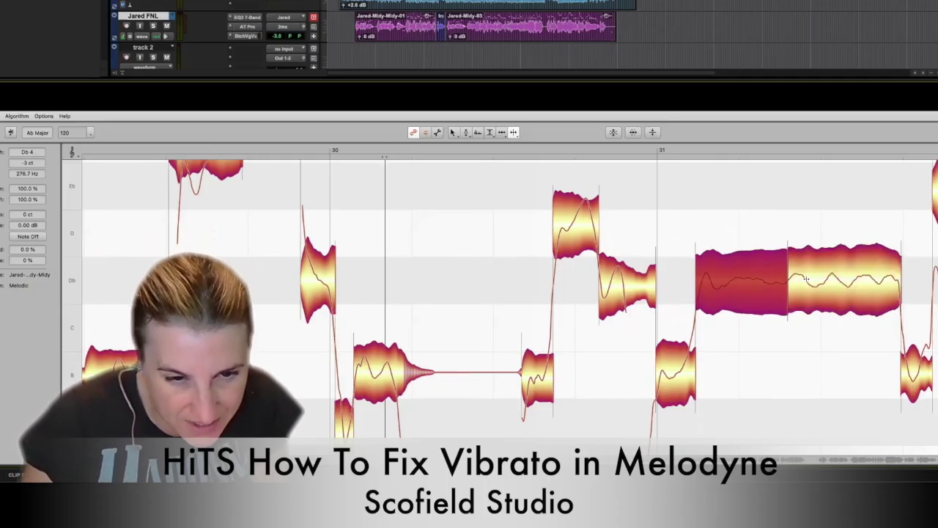
double_click(806, 279)
double_click(826, 283)
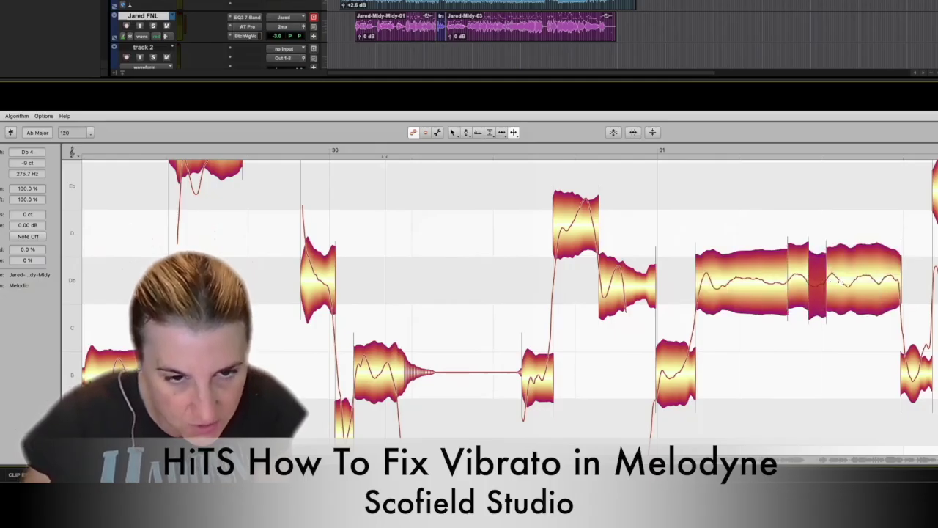
double_click(839, 279)
double_click(854, 281)
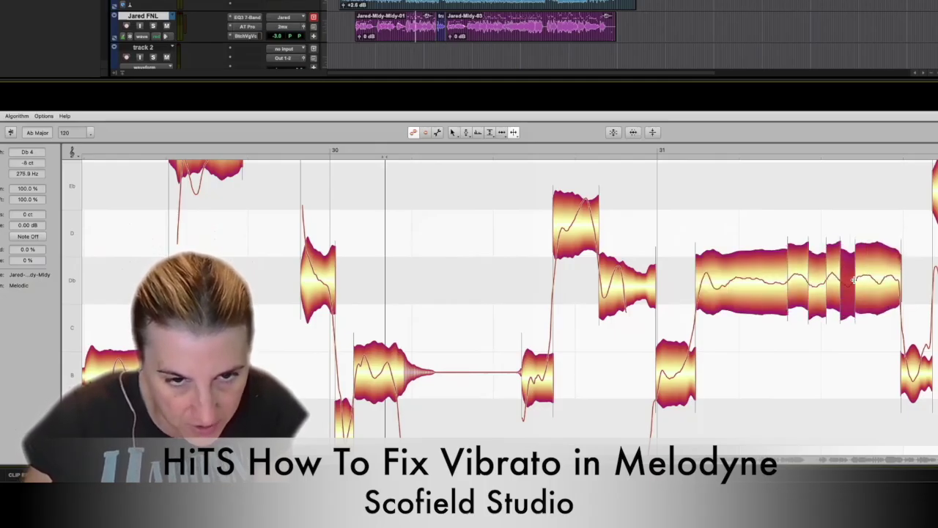
double_click(872, 279)
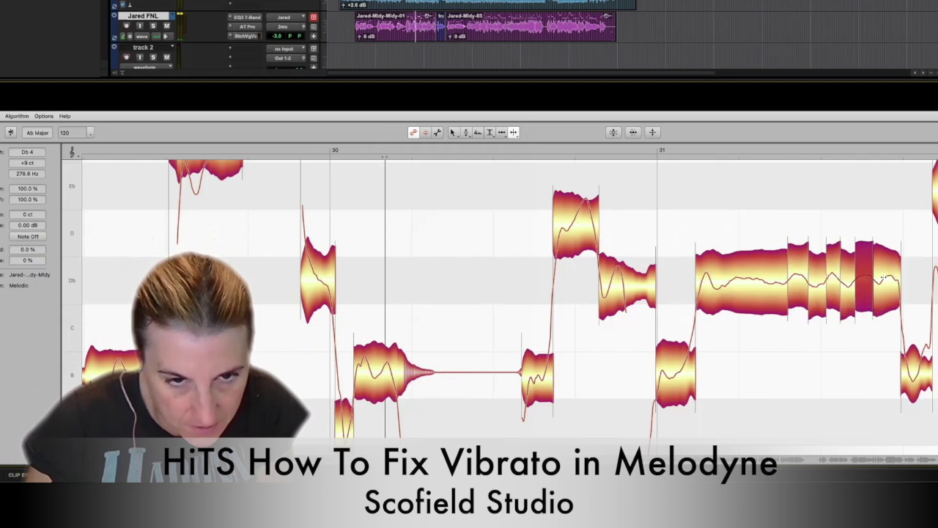
double_click(884, 279)
key(F1)
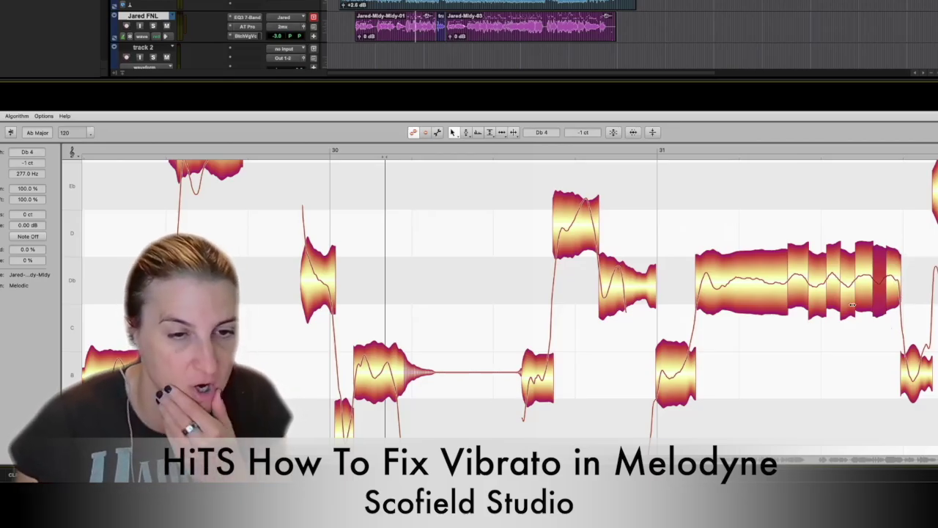
- Raise the upper vibrato segments of the held Db 4 note after bar 31 and lower the downward ones to widen the vibrato
drag(835, 378, 855, 364)
click(816, 337)
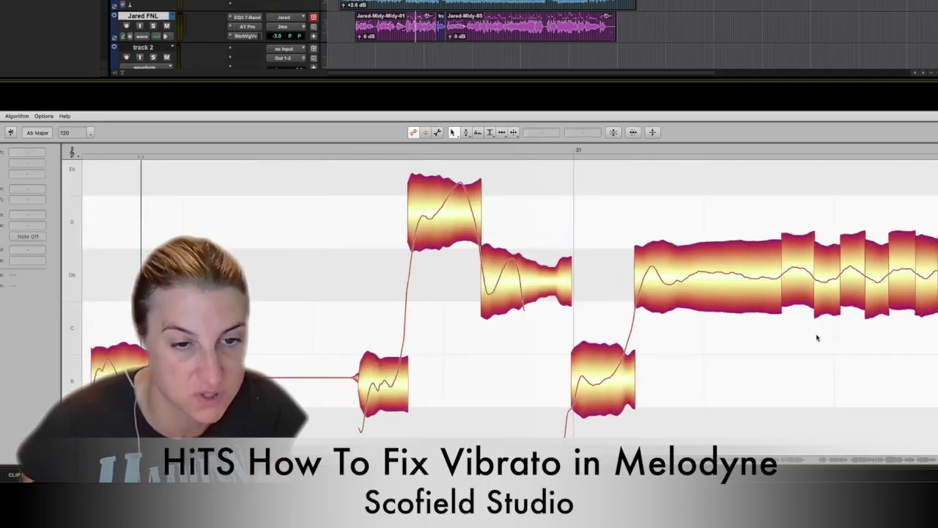
click(800, 281)
drag(799, 281, 933, 297)
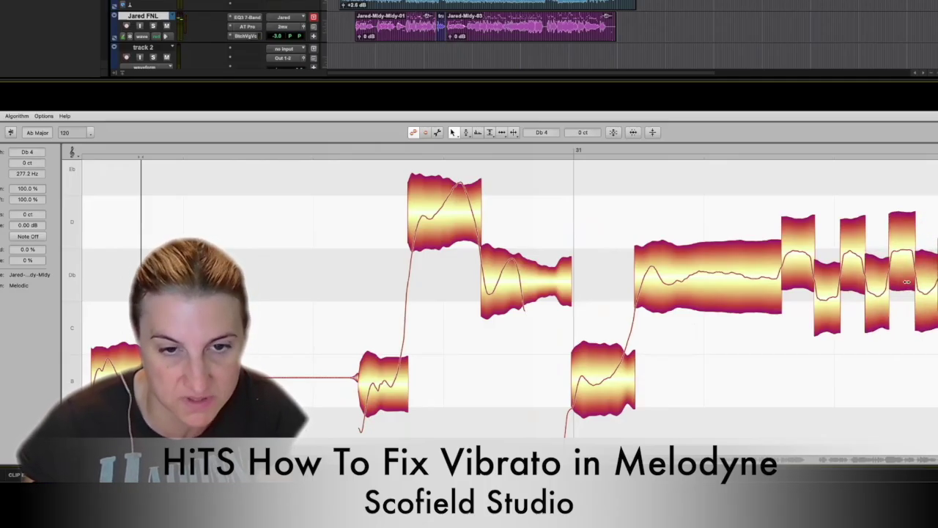
- Separate the long opening segment of the held Db 4 note after its first wave and again just before the vibrato begins
click(718, 280)
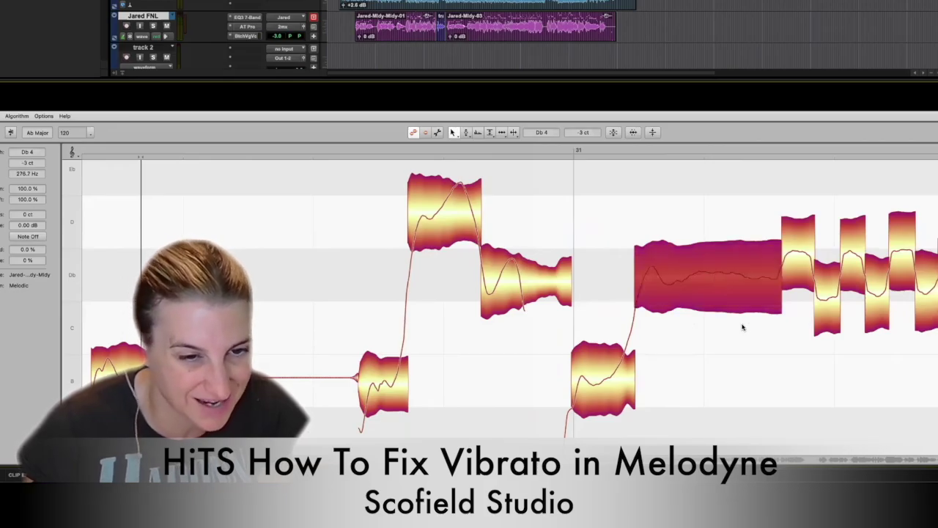
key(F6)
double_click(671, 267)
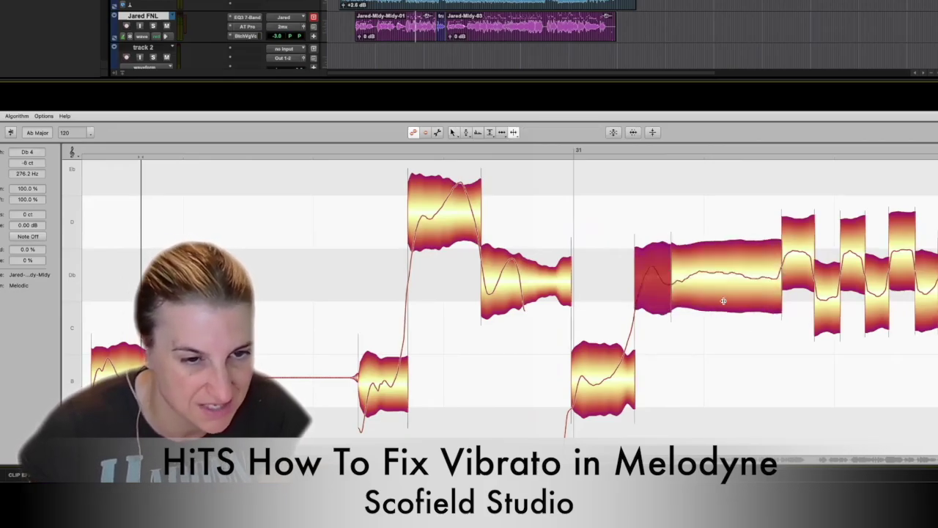
double_click(767, 266)
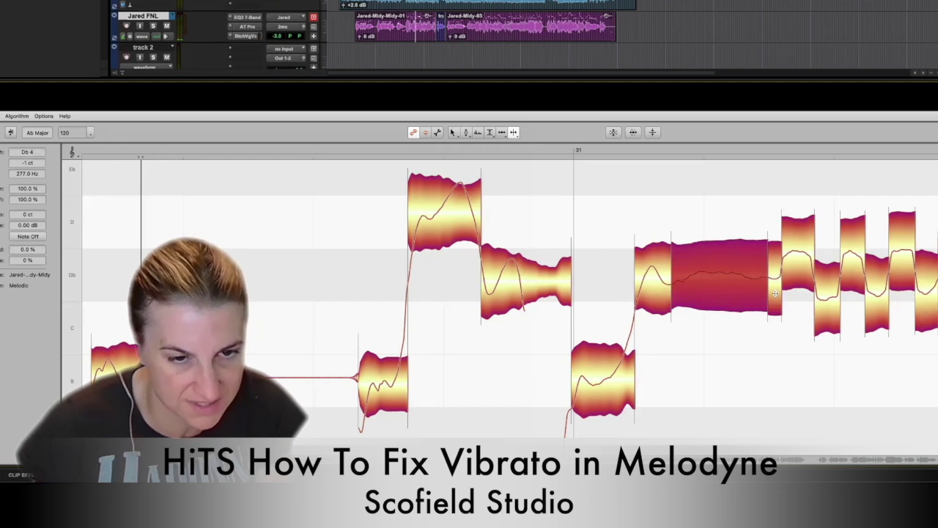
- Reduce the pitch modulation of the straight middle segment of the held Db 4 note to 47%
right_click(699, 390)
click(699, 392)
drag(710, 282, 710, 324)
right_click(676, 312)
click(677, 310)
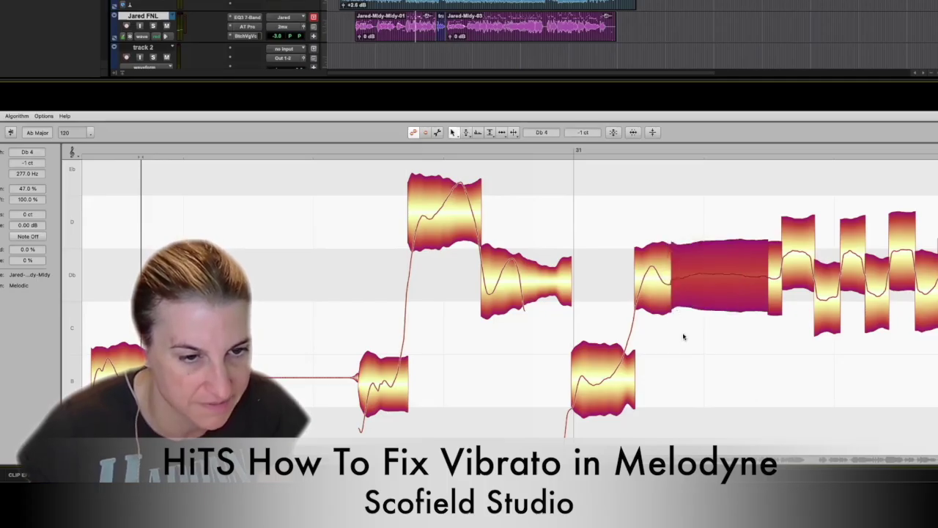
- Inspect the pitch transitions across the vibrato segments after bar 31 with the Pitch tool and play the phrase
key(F2)
click(653, 247)
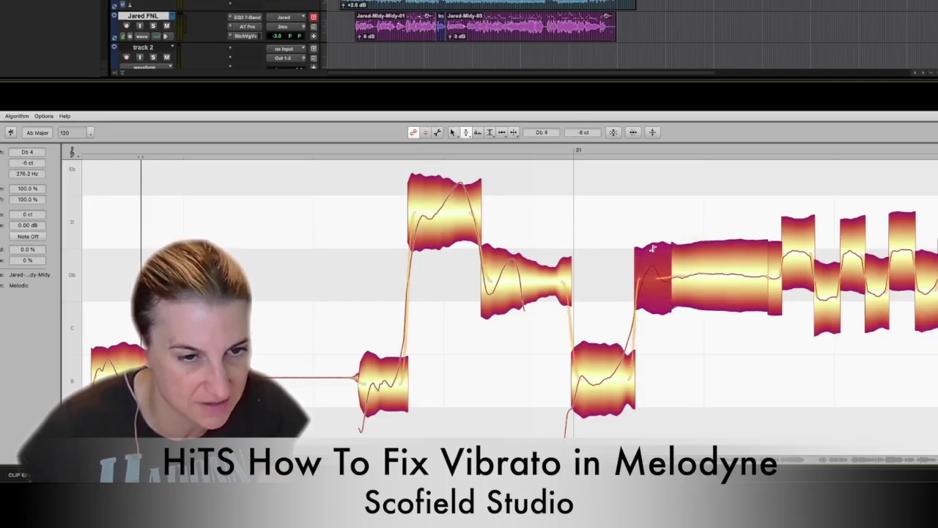
drag(937, 346, 804, 246)
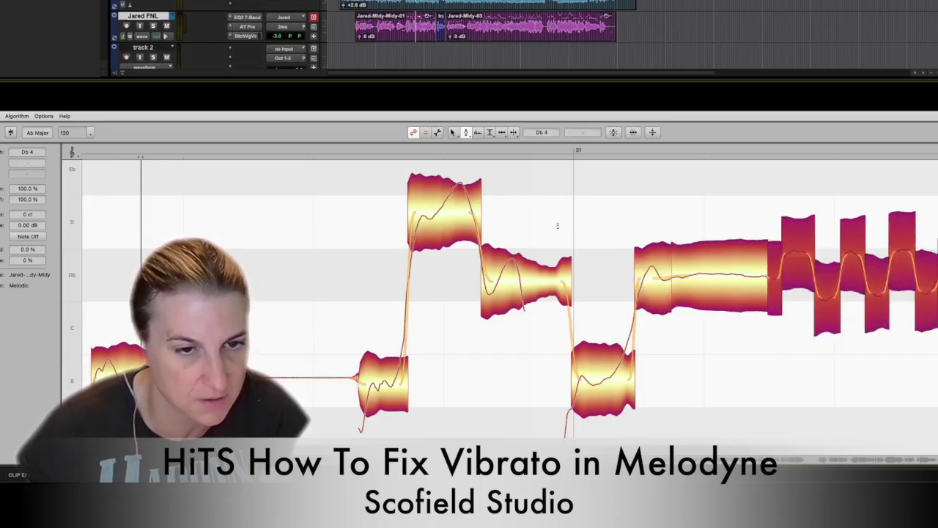
click(768, 340)
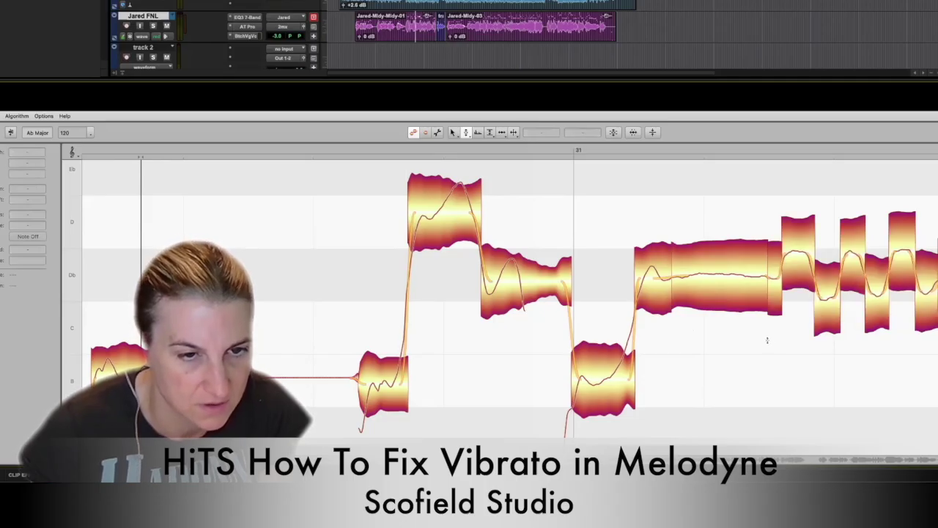
click(442, 150)
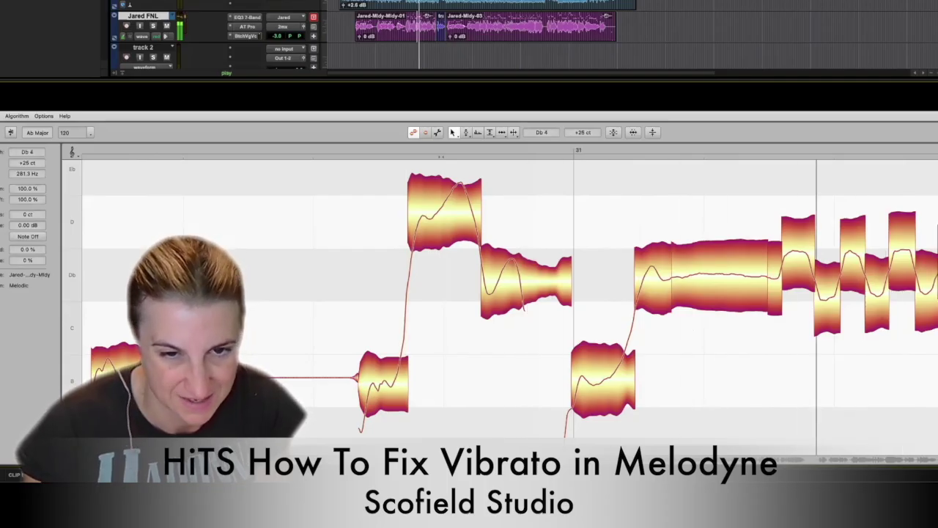
key(space)
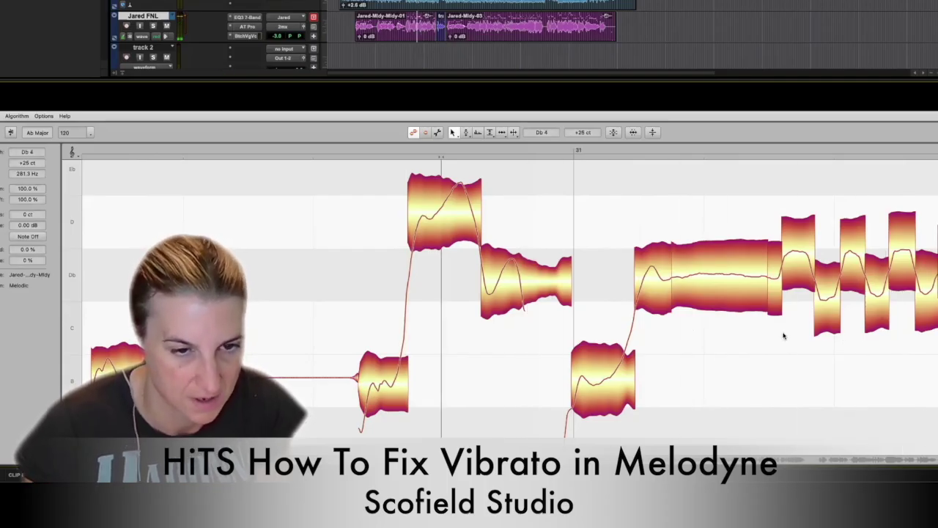
- Move the separation before the first raised vibrato segment slightly later so that the segment starts later
click(787, 266)
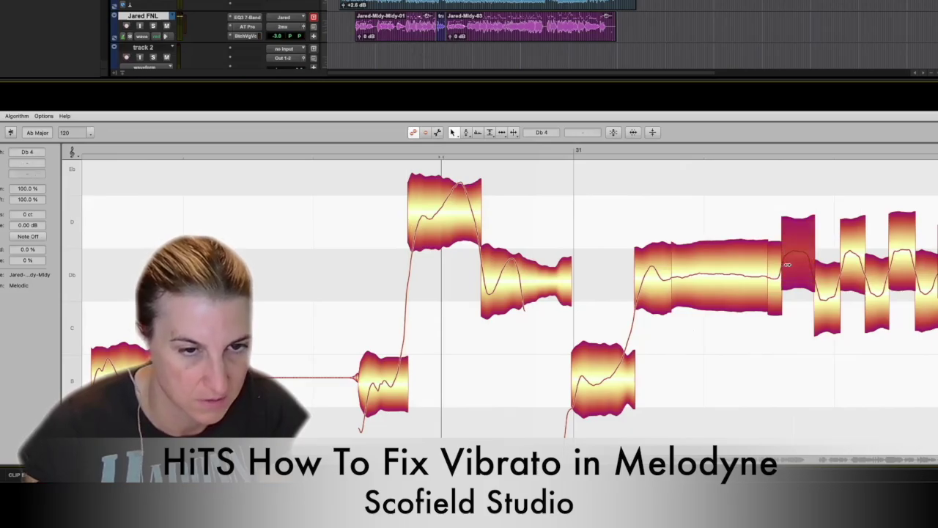
click(787, 343)
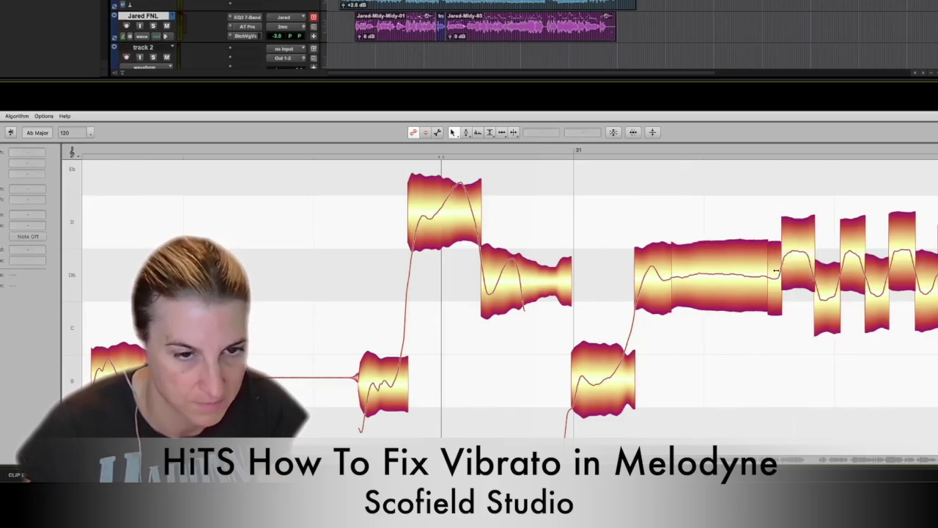
click(781, 268)
drag(785, 268, 788, 270)
- Play the phrase leading into bar 31 twice to check the start of the vibrato
click(477, 150)
key(space)
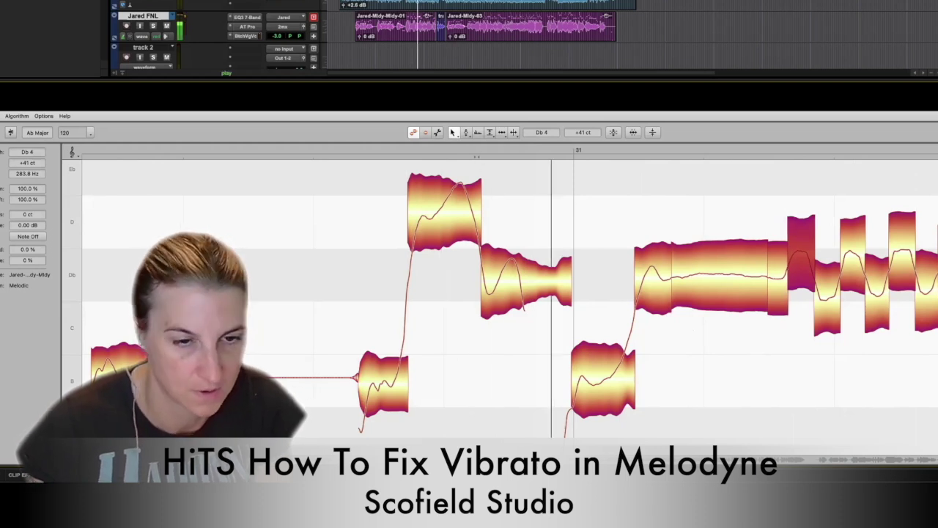
key(space)
click(873, 417)
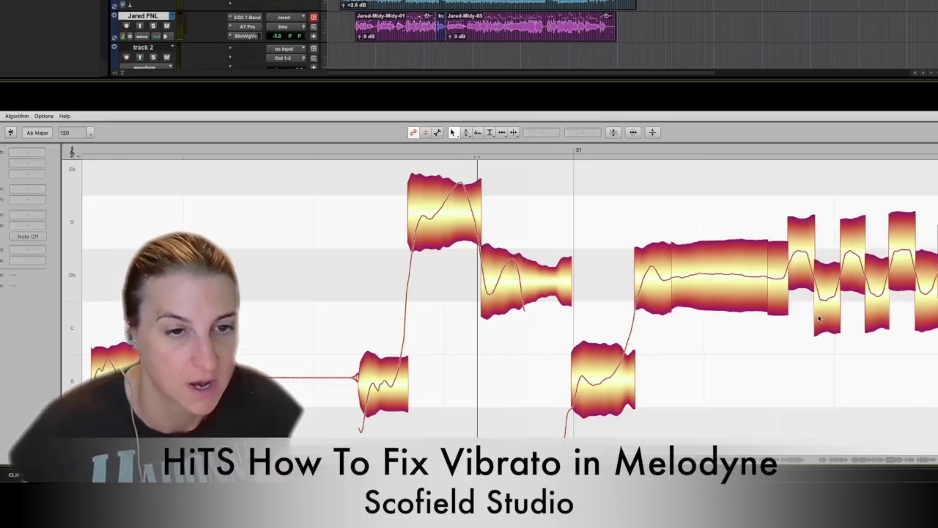
key(space)
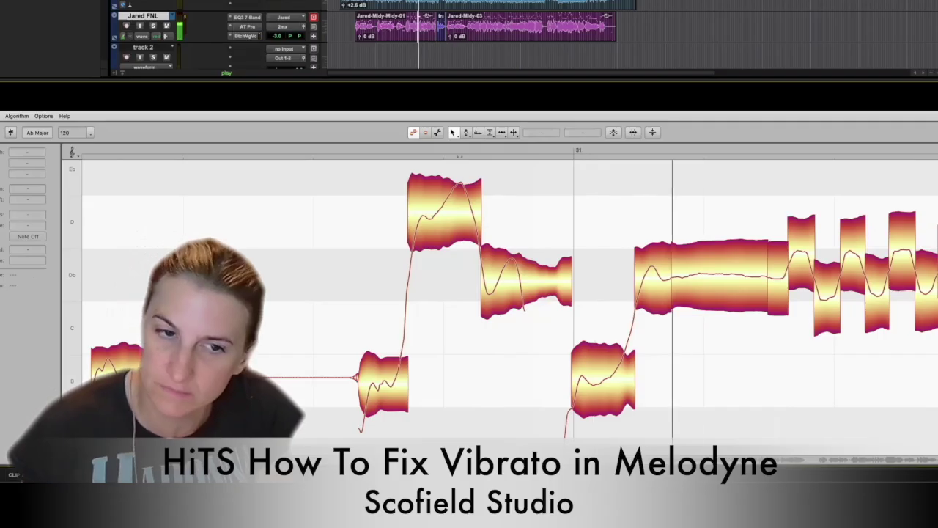
key(space)
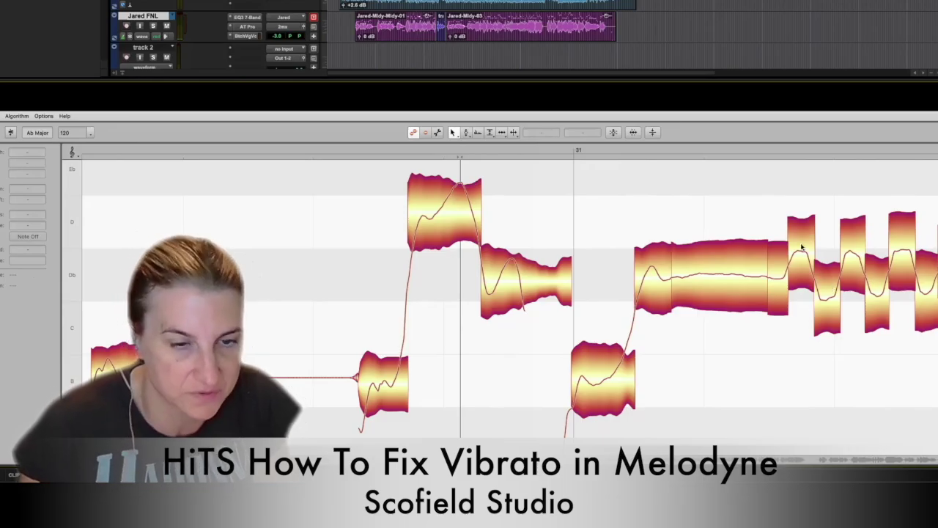
- Stretch the start of the vibrato segments and the short straight segment before them earlier, keeping the vibrato's end in place
scroll(782, 337, right, 2)
click(682, 322)
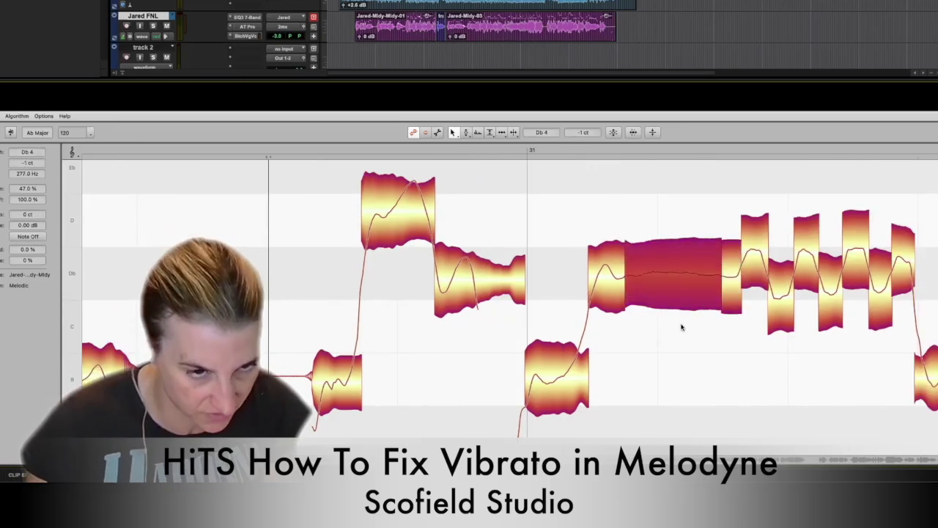
drag(906, 352, 747, 264)
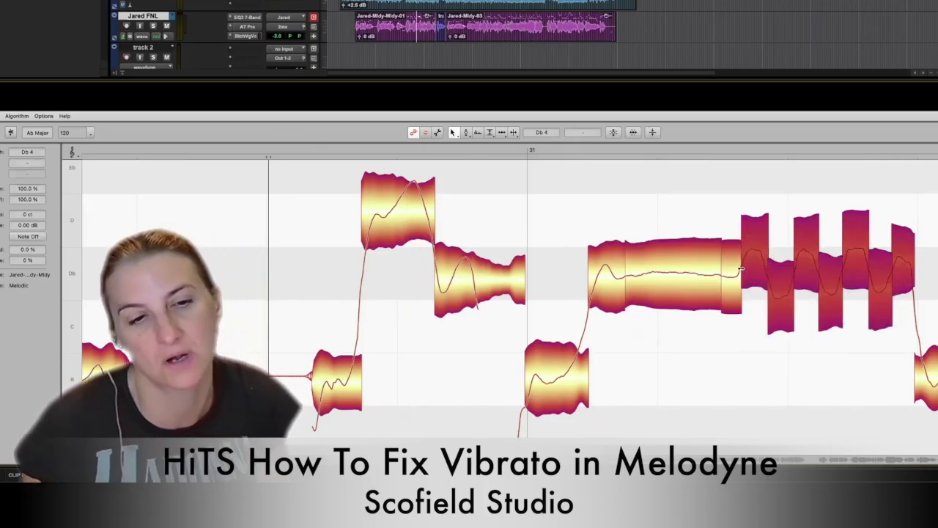
click(732, 279)
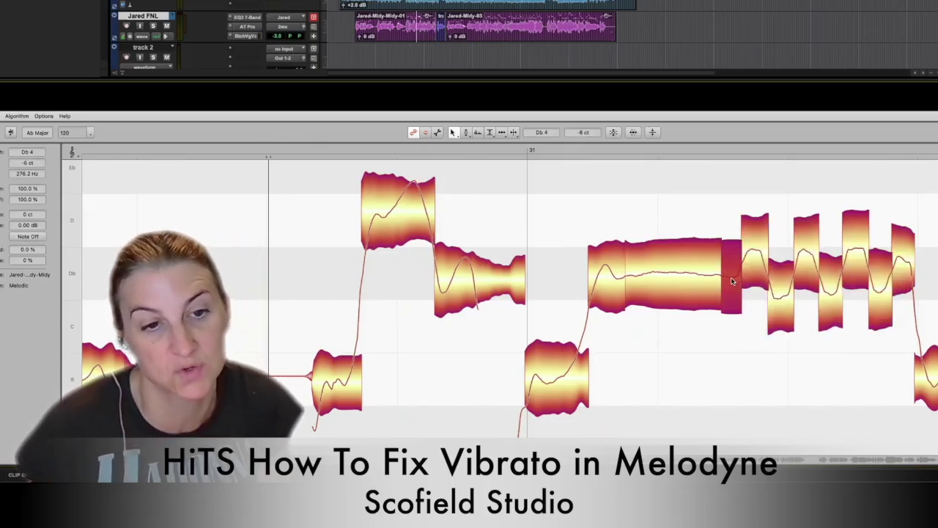
drag(868, 348, 718, 273)
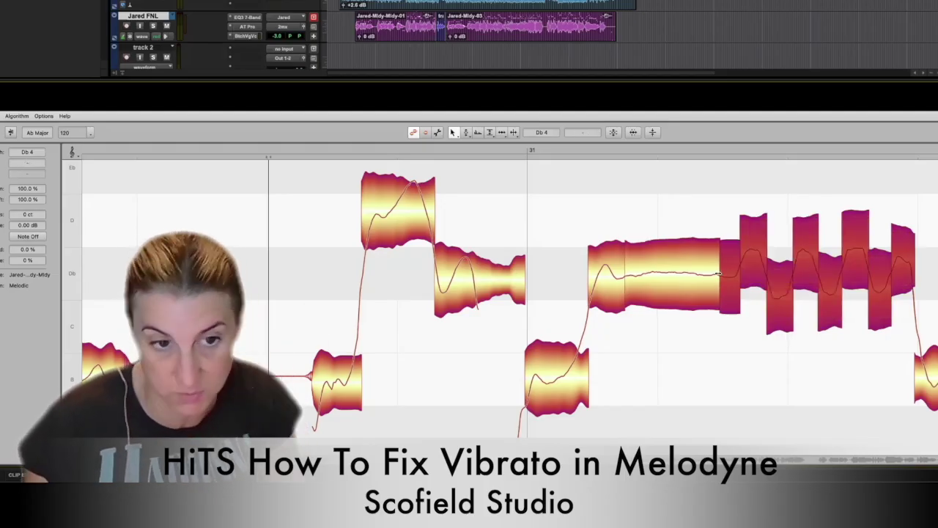
drag(718, 274, 680, 274)
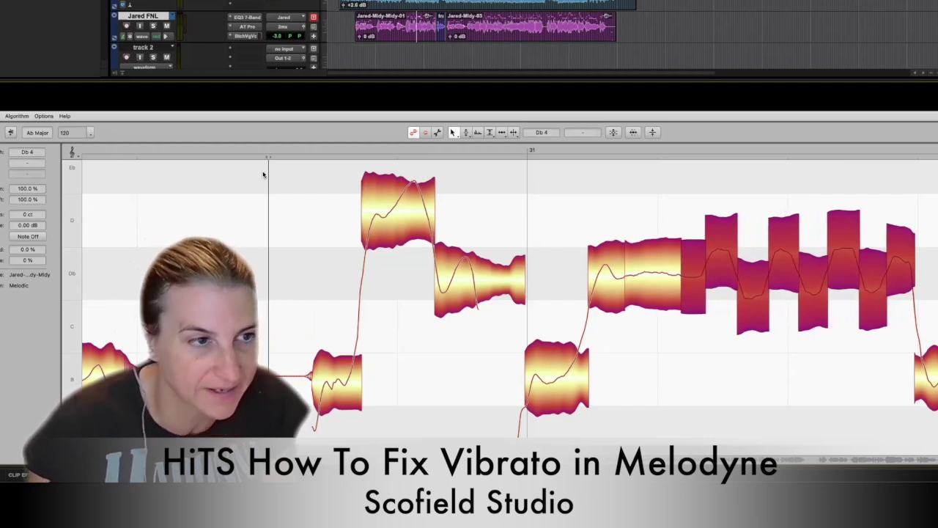
- Play the phrase across bar 31 and check the pitch transitions between the stretched vibrato segments with the Pitch tool
click(197, 150)
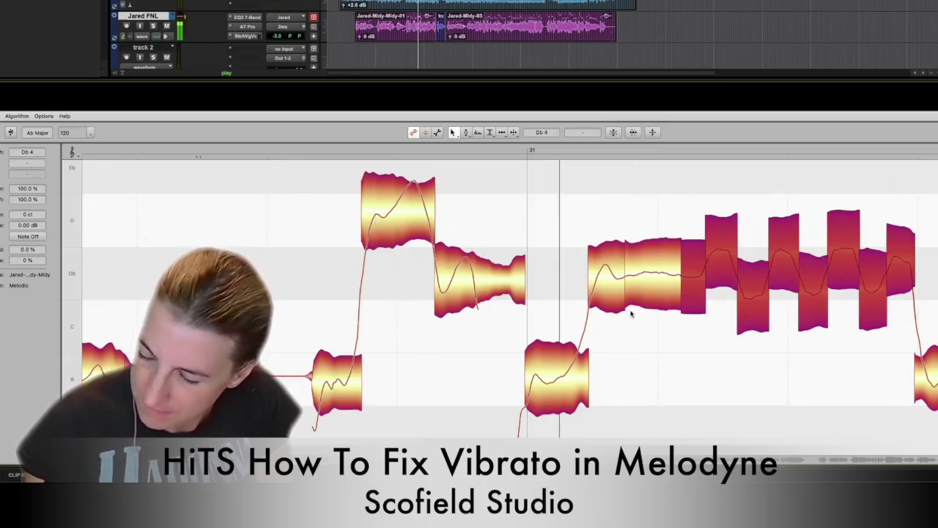
key(space)
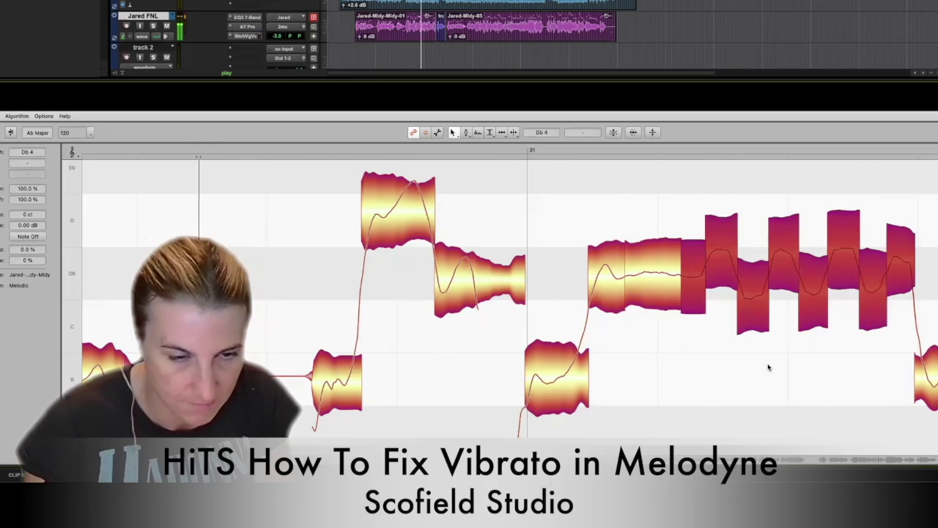
click(879, 350)
click(759, 293)
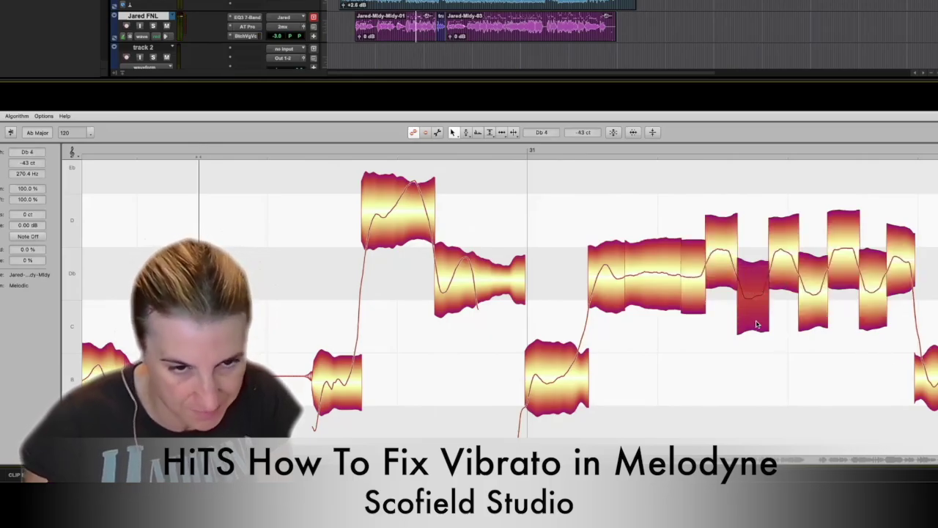
drag(896, 348, 721, 265)
key(F2)
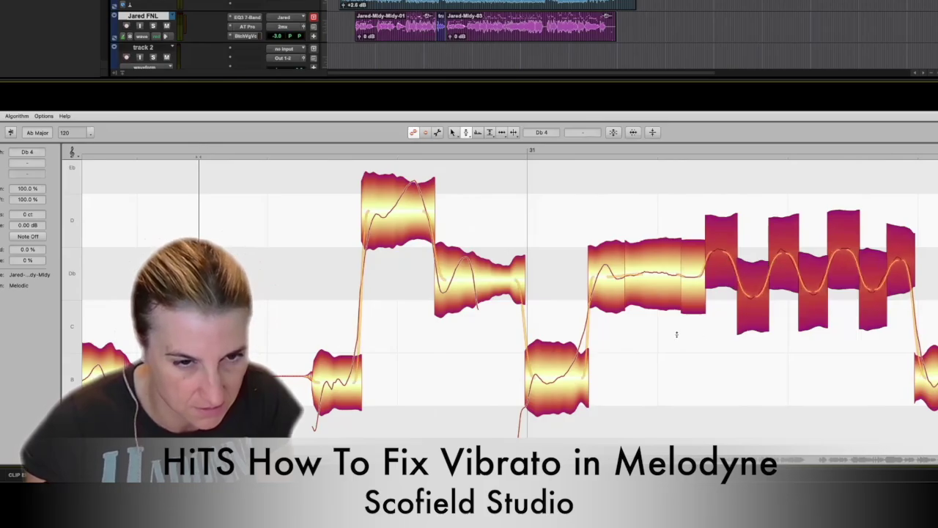
click(685, 357)
key(space)
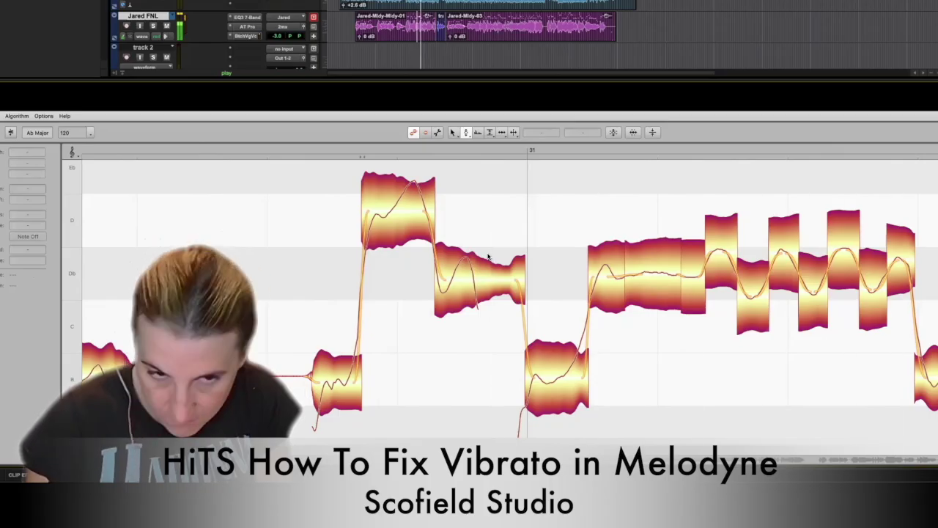
key(space)
- Try stretching the vibrato group's start even earlier into the held Db 4 note, play the phrase, and undo the stretch
drag(897, 358, 687, 239)
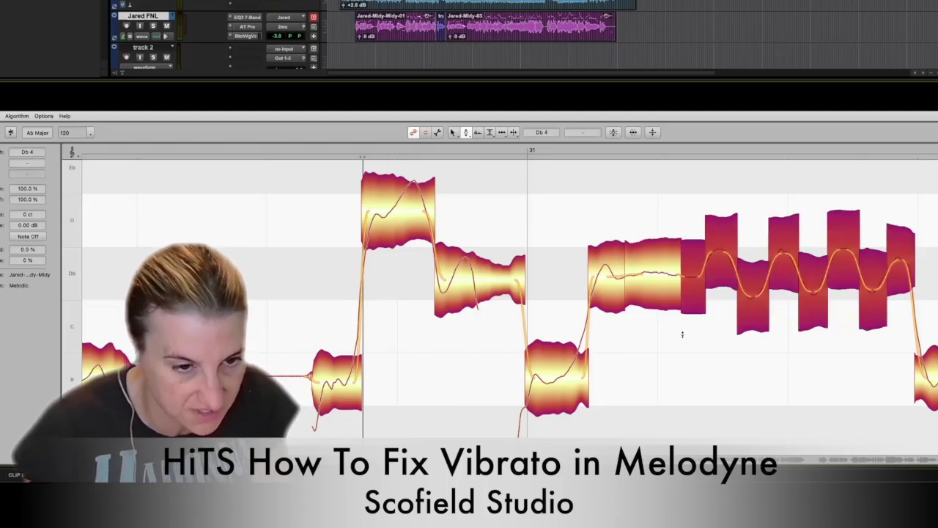
key(F1)
drag(679, 264, 650, 265)
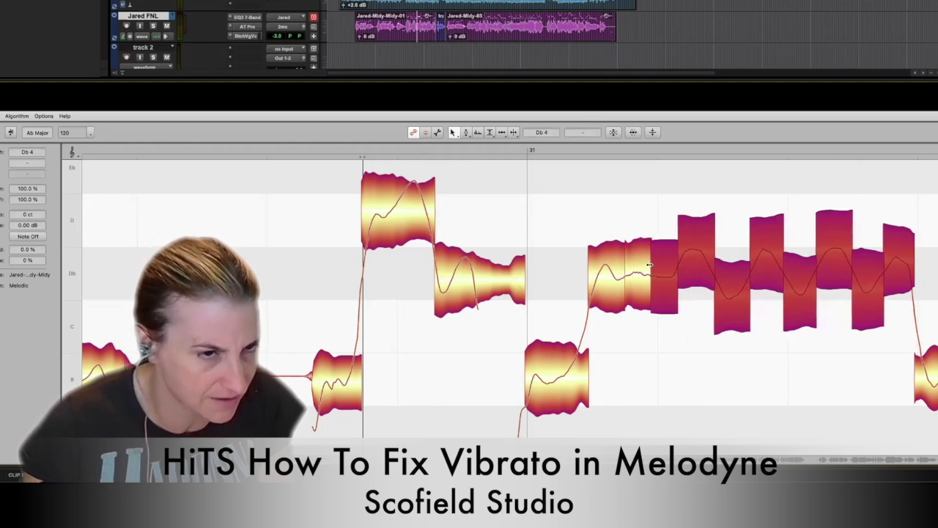
click(285, 149)
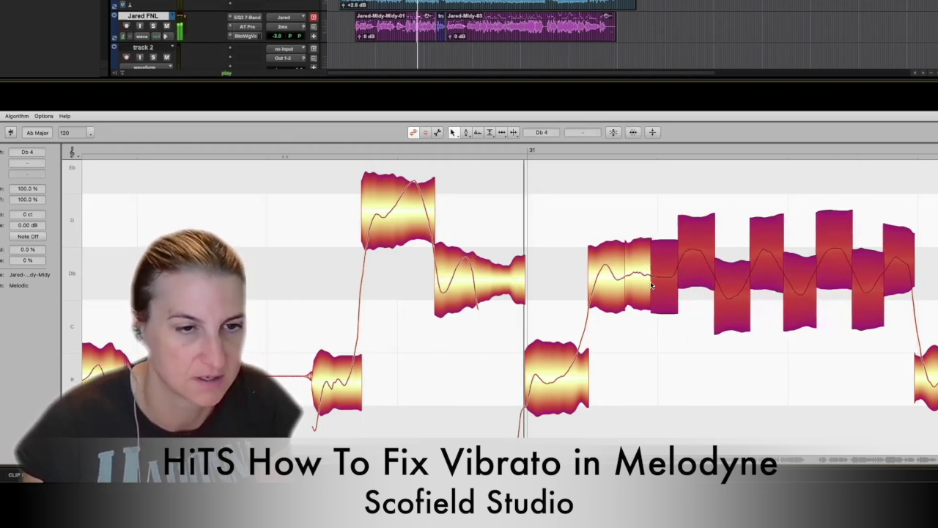
key(space)
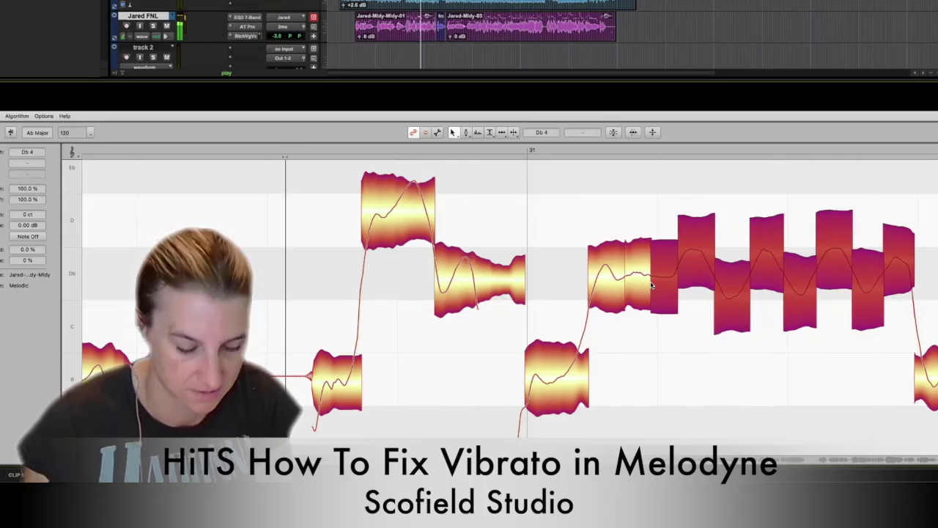
key(ctrl+z)
click(688, 349)
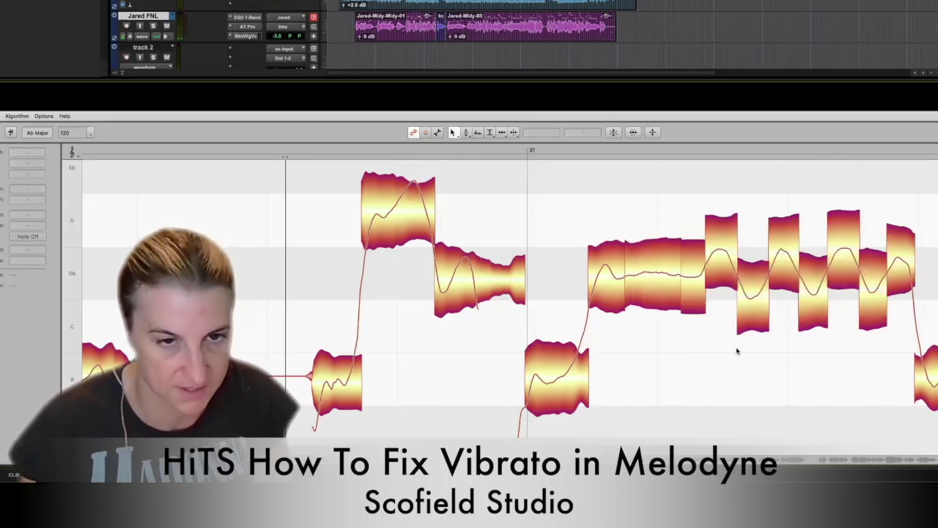
- Separate the long vibrato Db 4 note after bar 27 within its waves and align the pitch of the two parts
scroll(737, 351, left, 10)
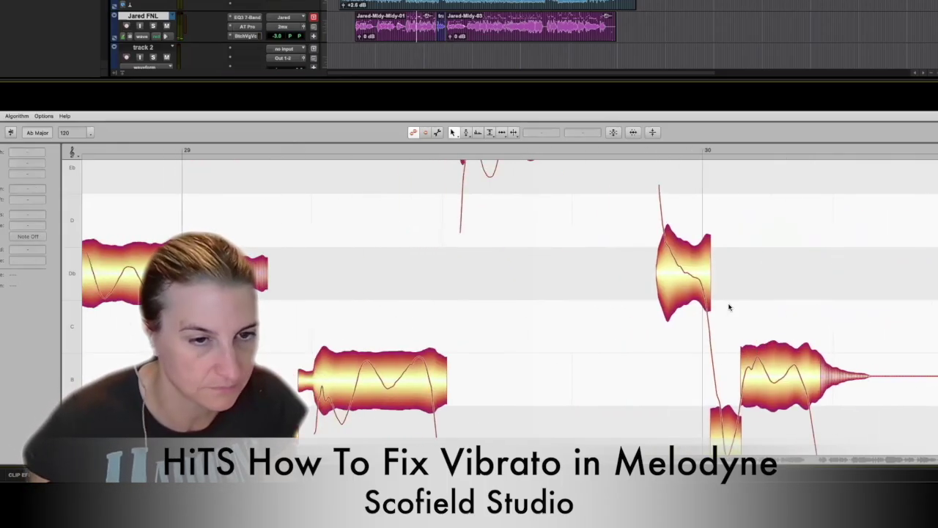
drag(786, 363, 642, 222)
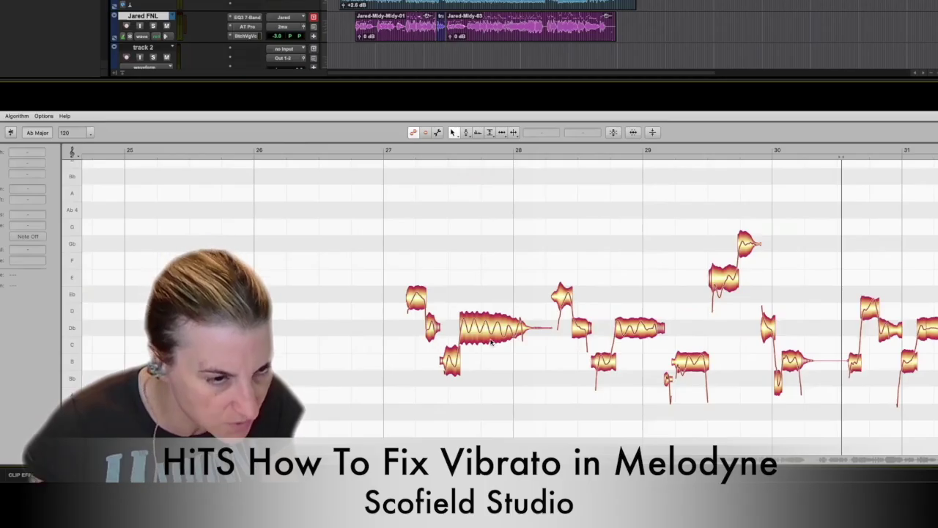
key(F6)
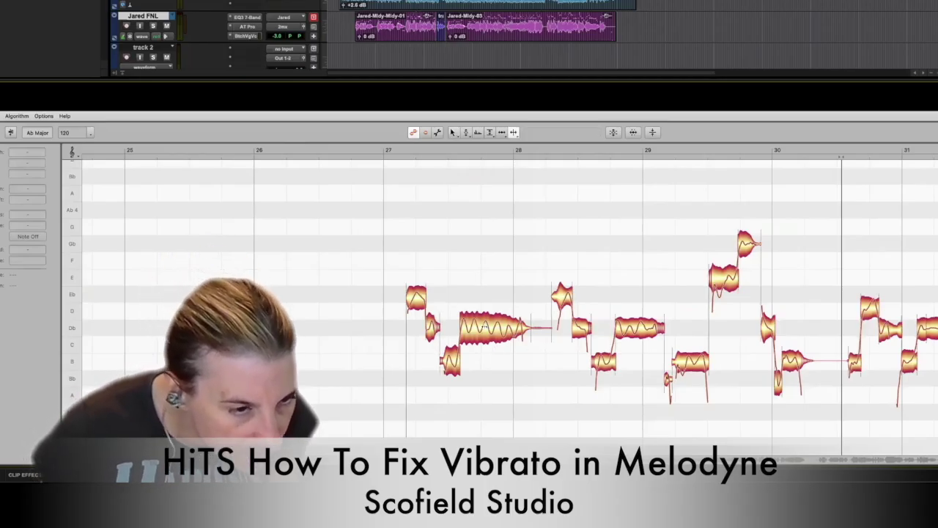
click(486, 328)
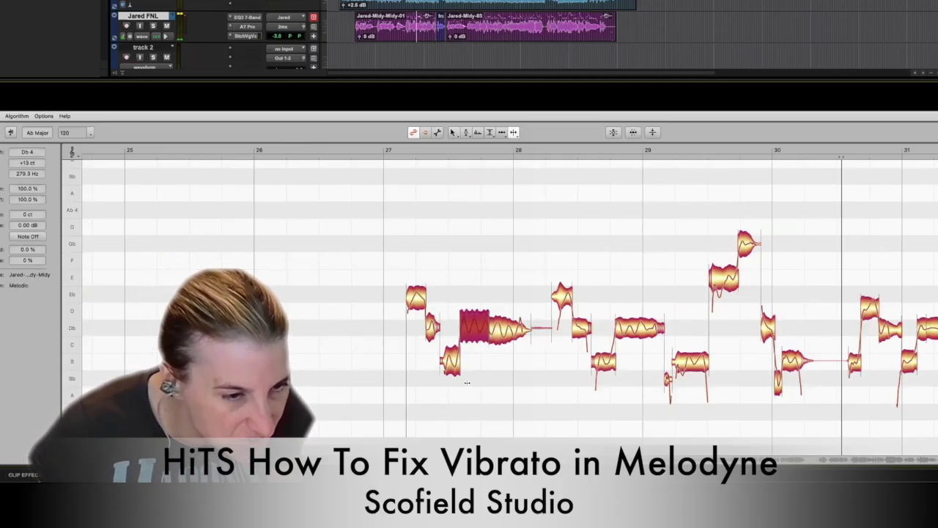
key(F1)
drag(520, 363, 460, 315)
double_click(503, 333)
click(512, 378)
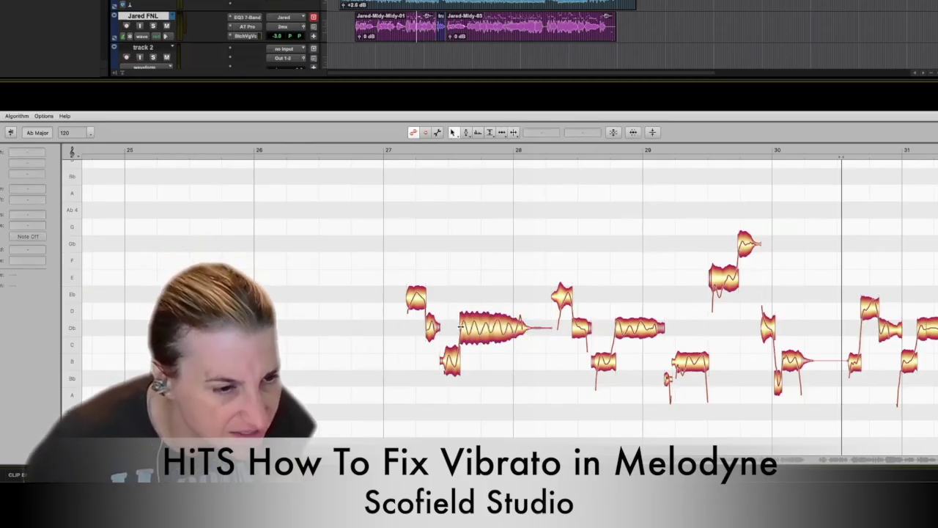
- Fine-tune the pitch of the second part of the separated Db 4 note after bar 27 to +3 ct
click(503, 327)
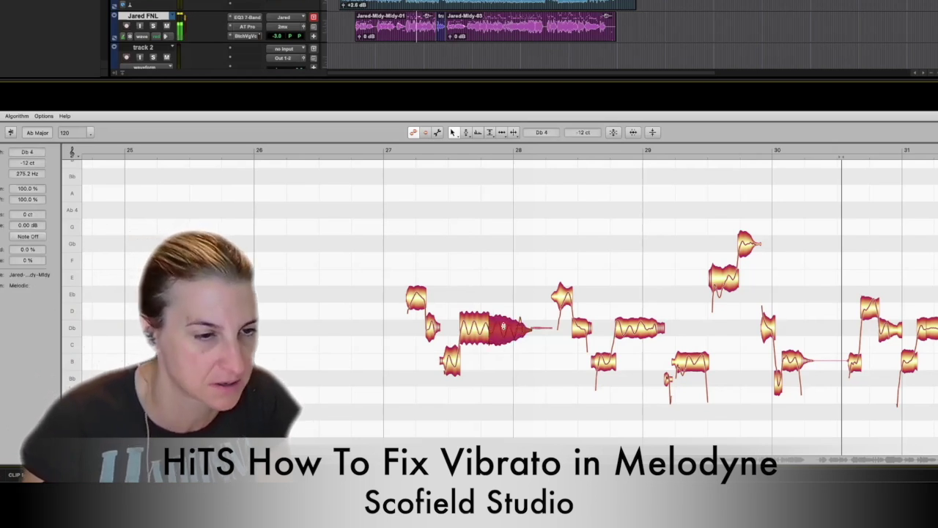
click(606, 377)
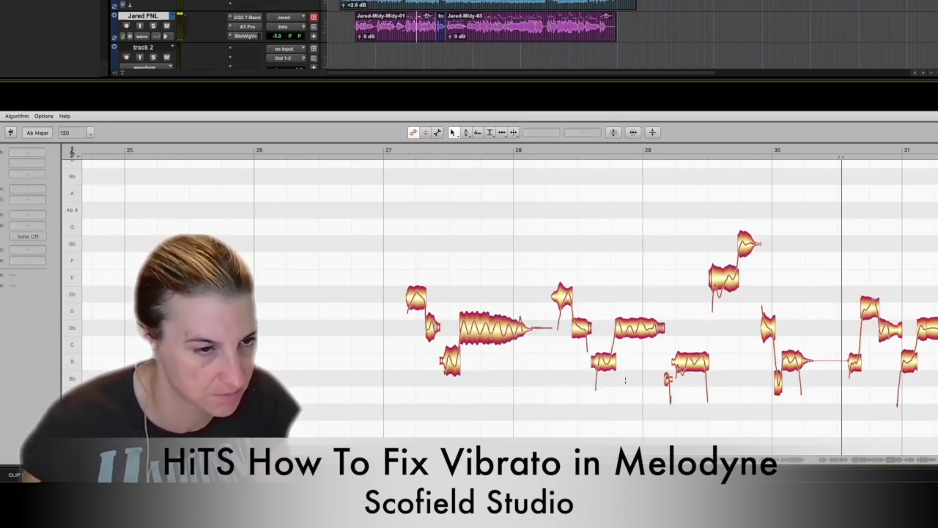
click(517, 331)
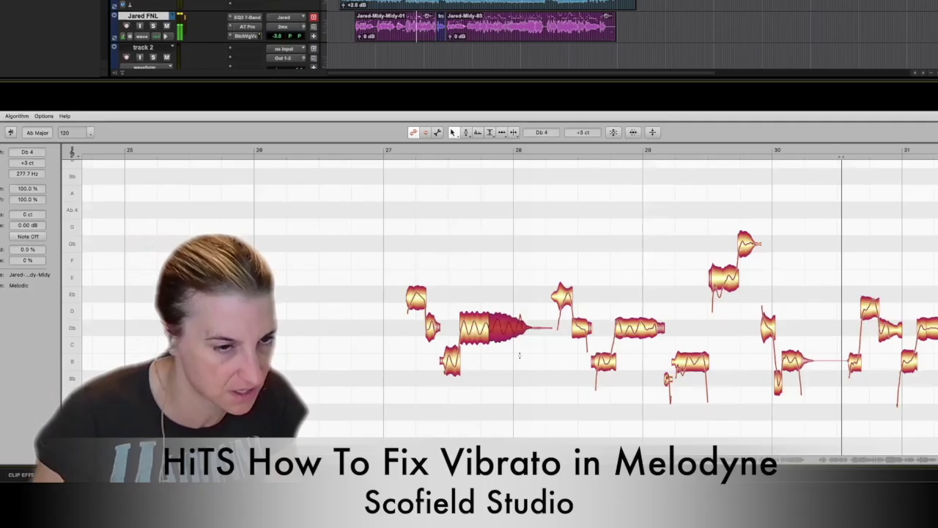
click(530, 376)
- Separate the long Gb 3 note after bar 19 just before its pitch curve rises
scroll(530, 377, left, 12)
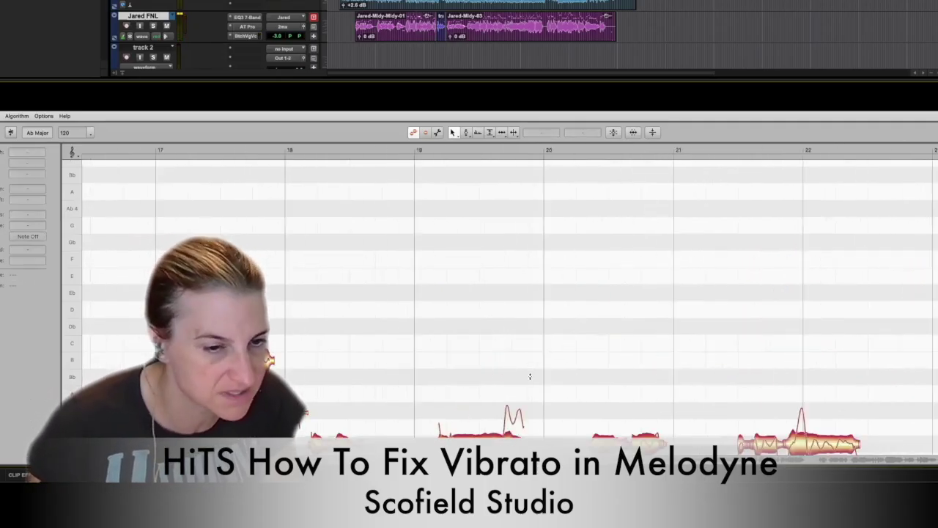
scroll(530, 377, down, 4)
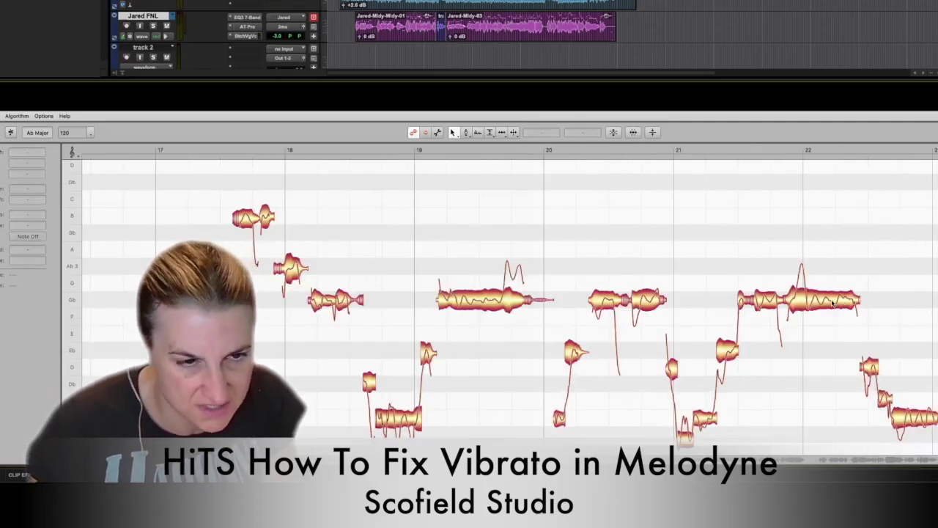
key(F6)
click(502, 301)
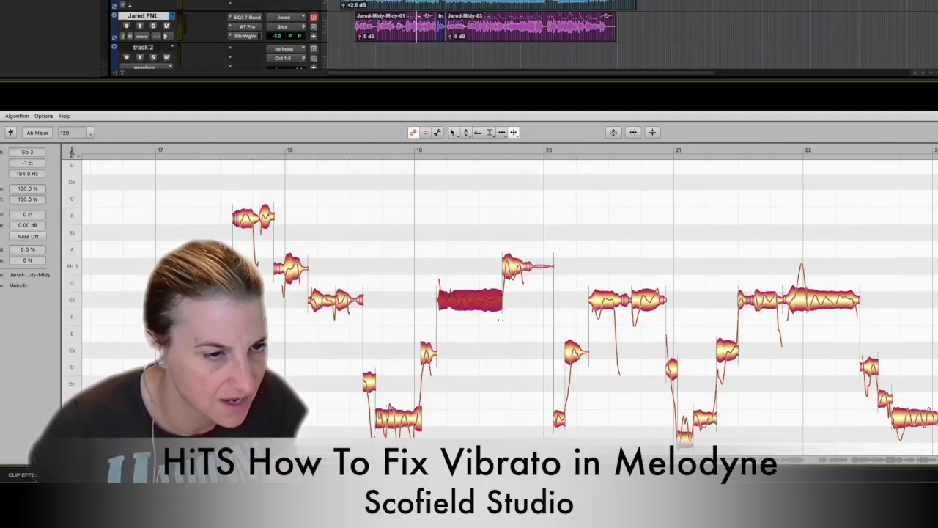
key(F1)
- Audition the held notes between bars 14 and 16, search the vocal for other long notes, and examine the held B 3 note after bar 62
scroll(442, 319, left, 10)
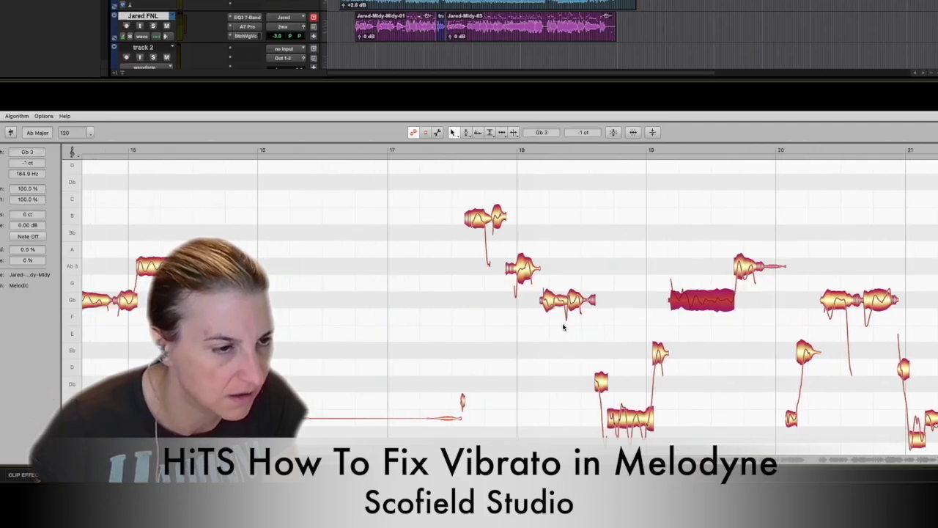
scroll(563, 327, left, 5)
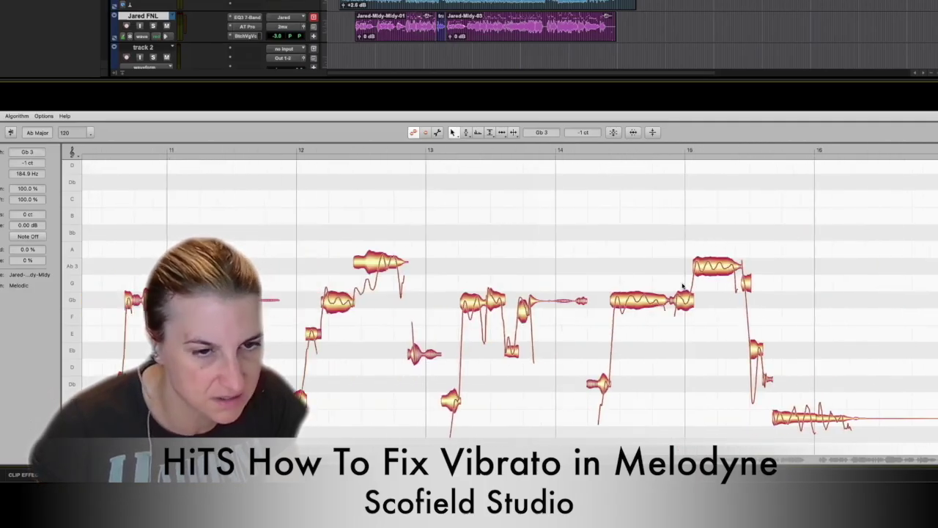
click(713, 267)
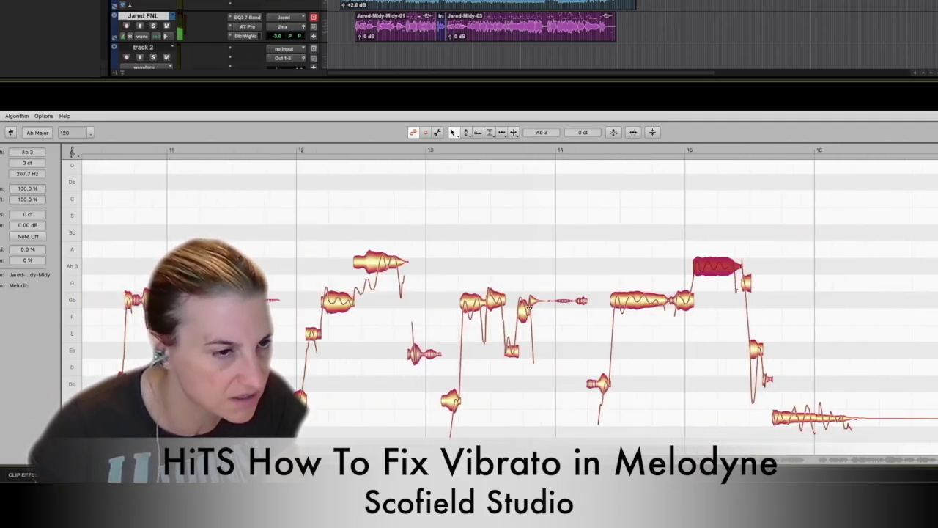
click(638, 301)
scroll(627, 303, left, 15)
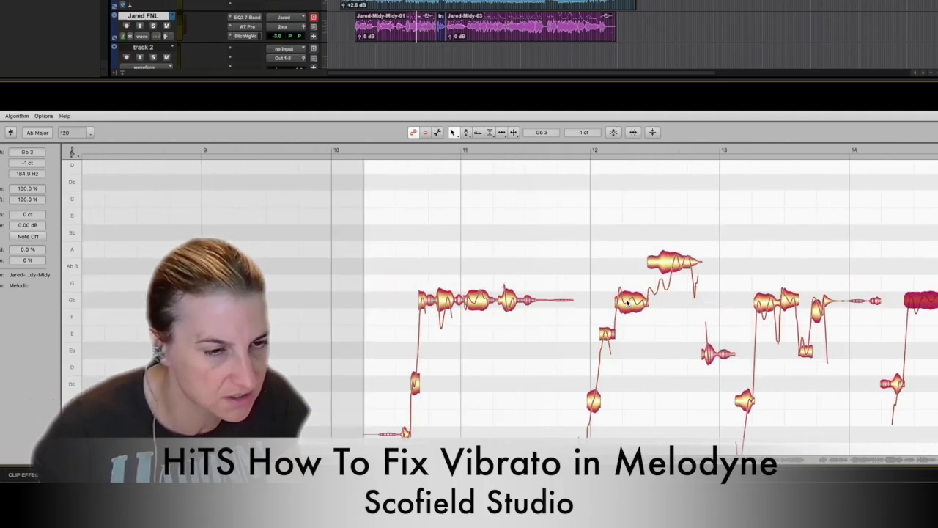
scroll(770, 356, left, 20)
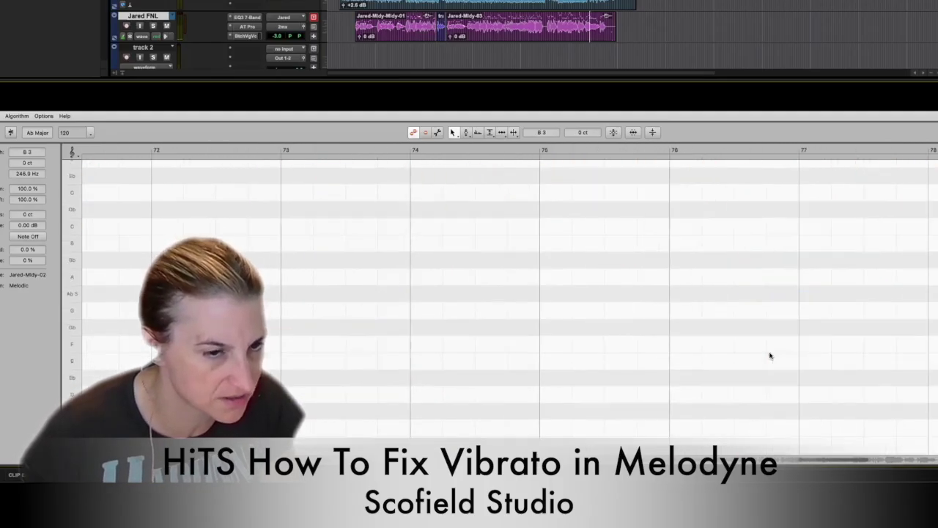
scroll(770, 356, left, 4)
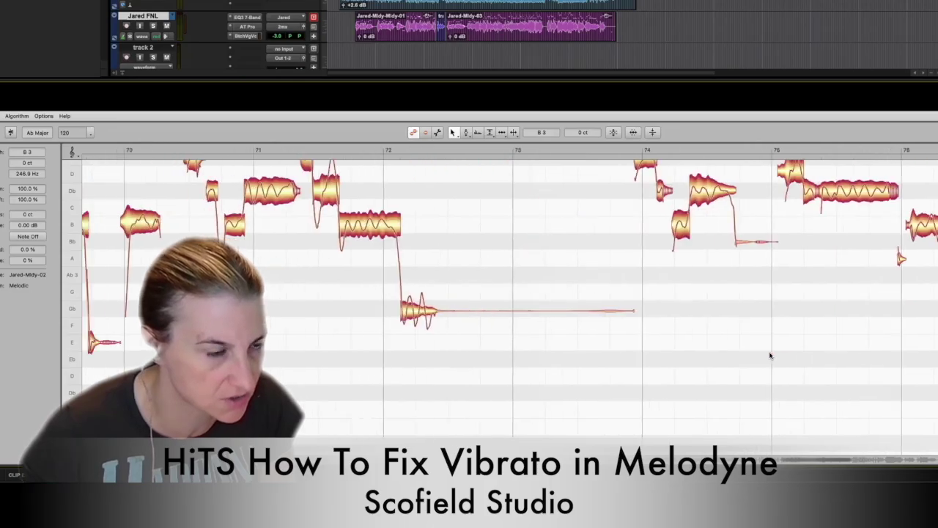
scroll(770, 356, left, 12)
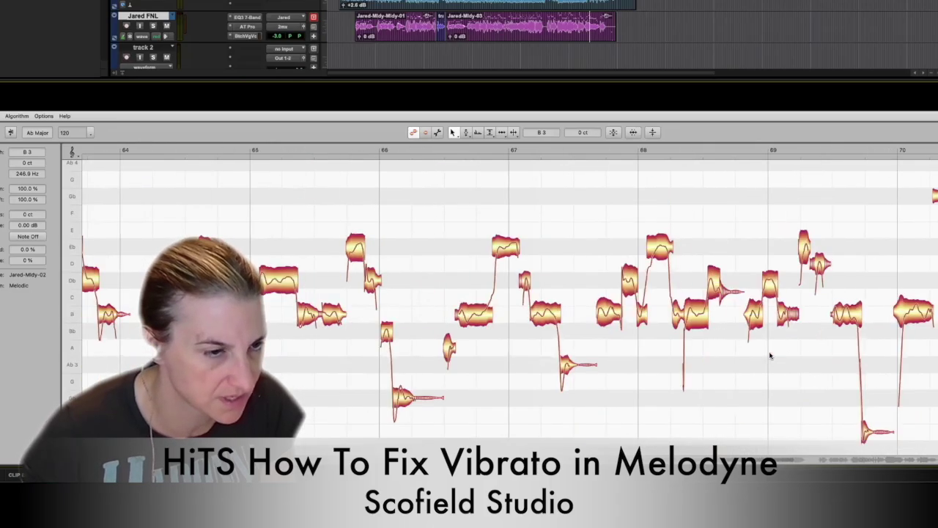
scroll(769, 355, left, 7)
scroll(678, 315, left, 4)
click(607, 268)
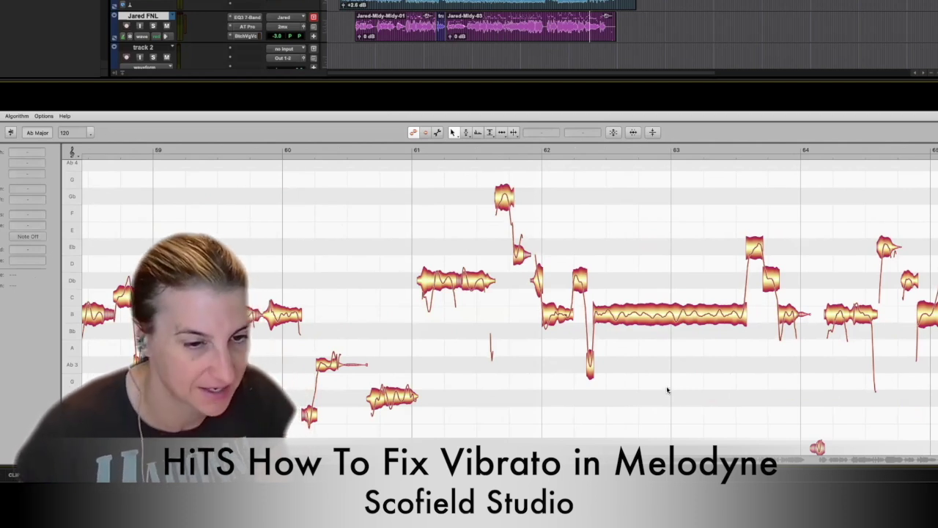
drag(667, 416, 720, 408)
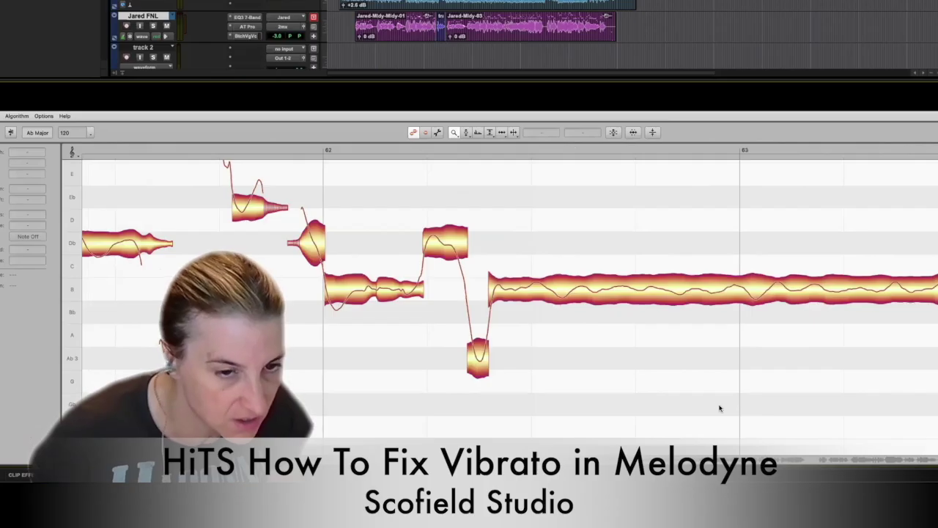
- Separate the long B 3 note after bar 62 at two points, isolating its first vibrato dip
right_click(780, 380)
click(718, 383)
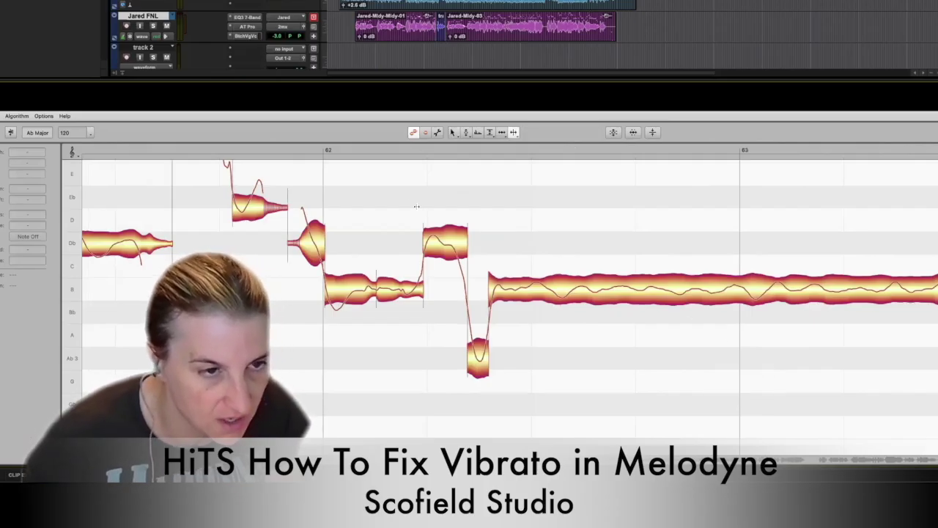
click(345, 150)
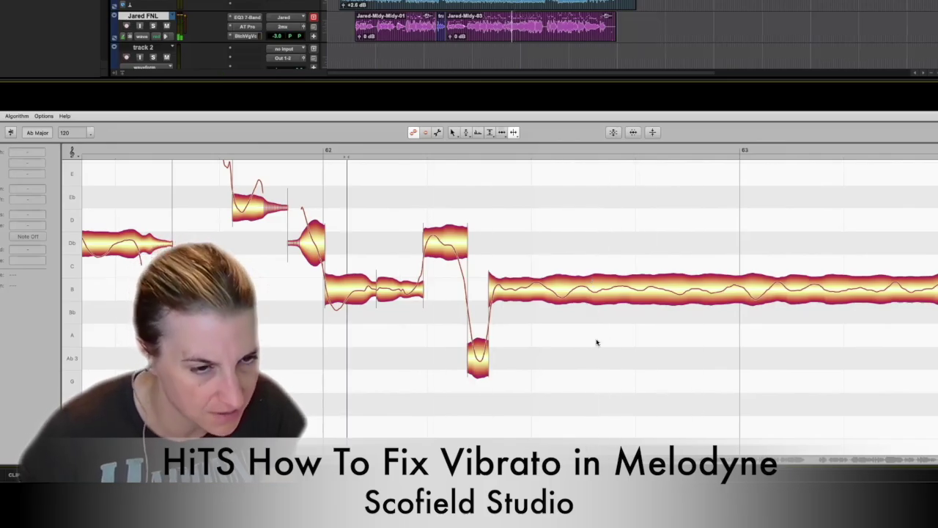
click(549, 288)
double_click(549, 287)
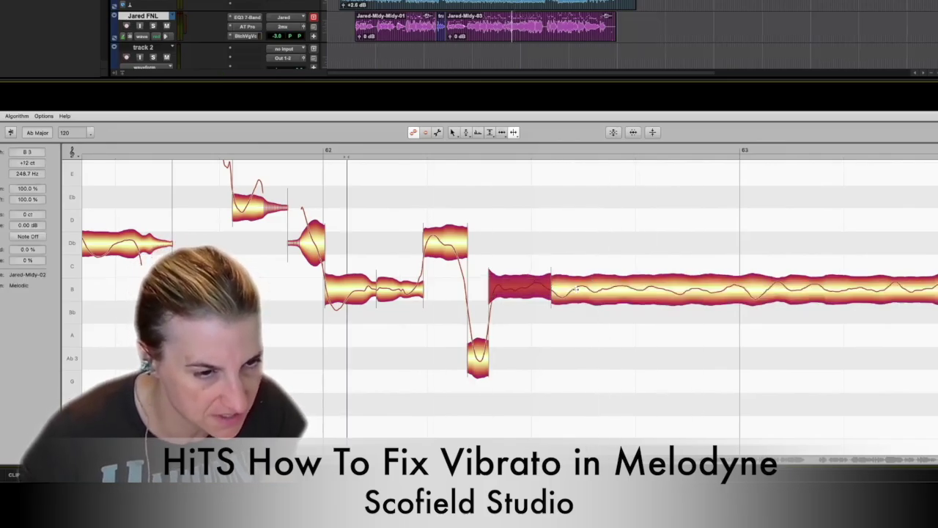
double_click(570, 287)
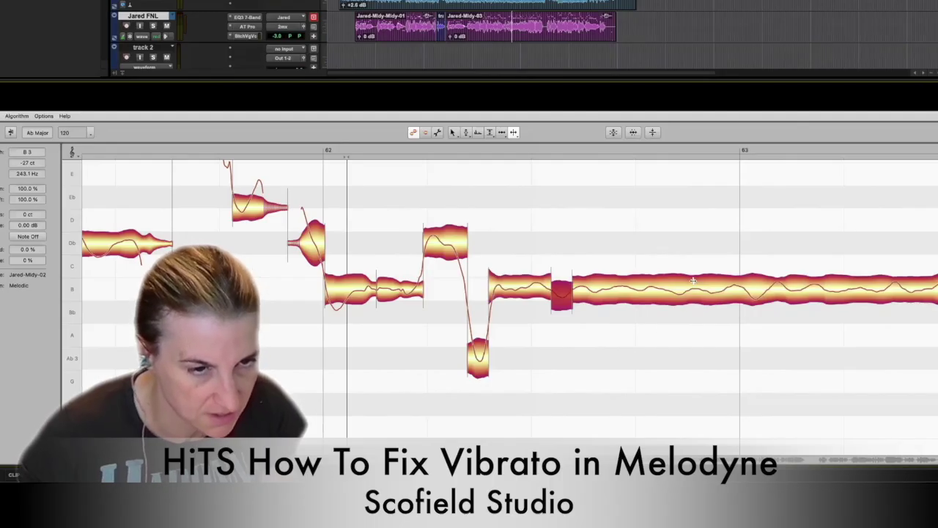
- Audition the phrase after bar 62 and separate the held B 3 note again about midway to bar 63
key(space)
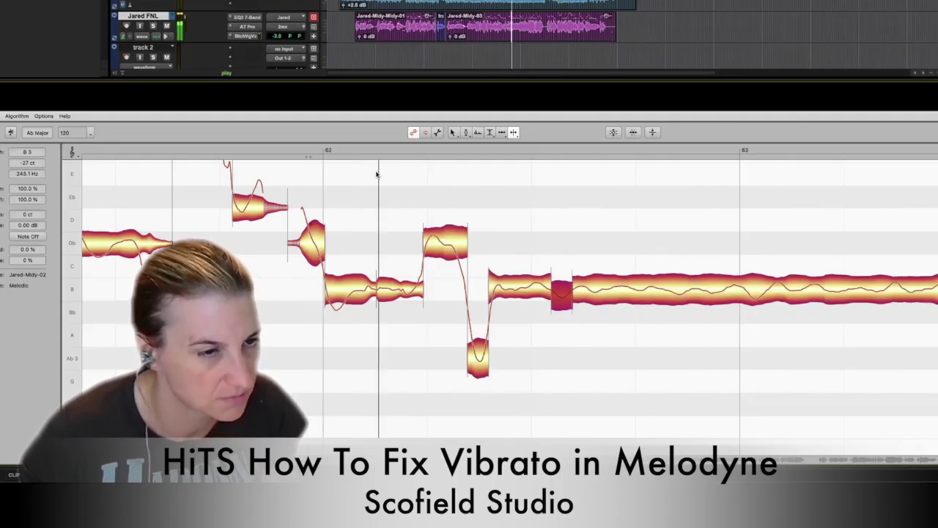
key(space)
double_click(633, 148)
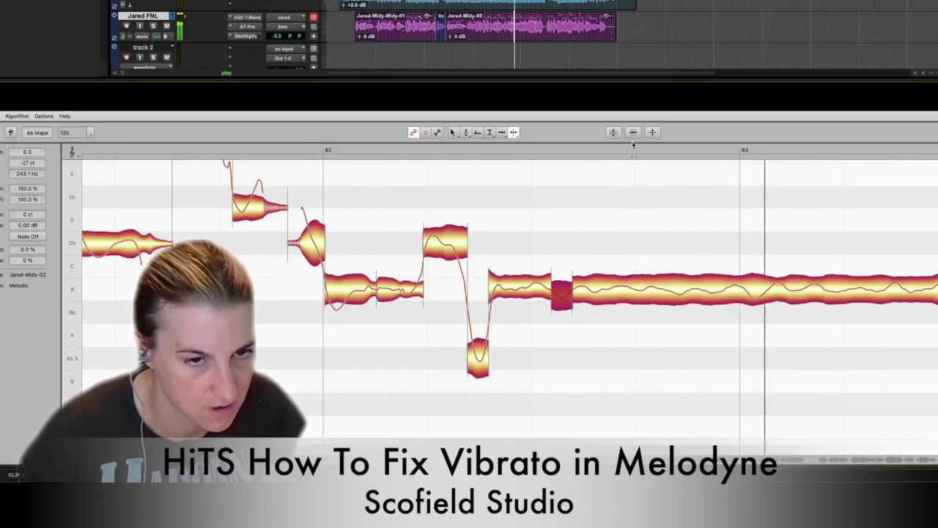
key(space)
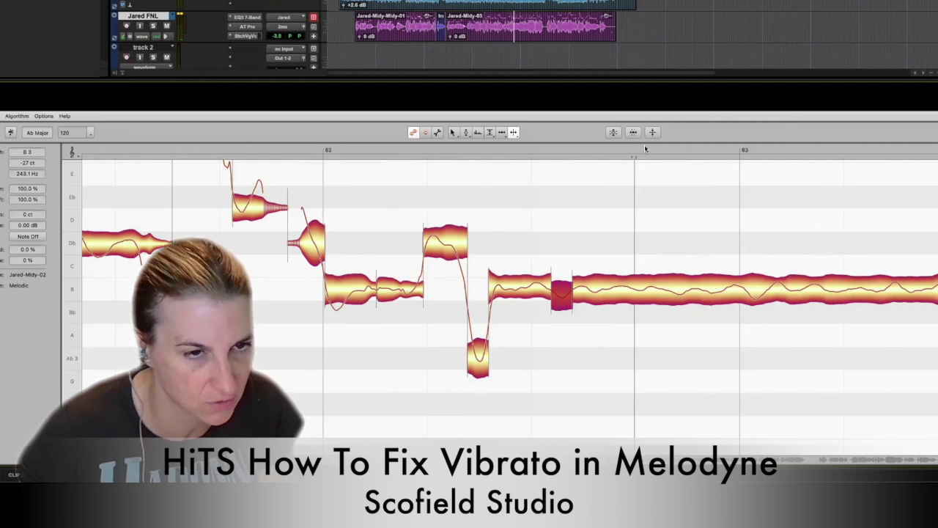
double_click(644, 290)
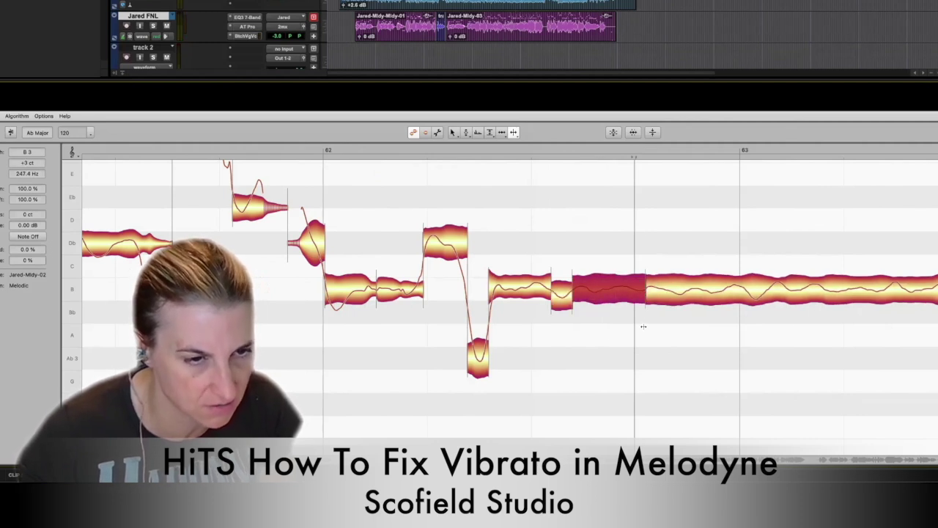
- Snap the first three parts of the held B 3 note to the pitch centre, 0 ct
key(F1)
drag(614, 344, 524, 287)
double_click(525, 288)
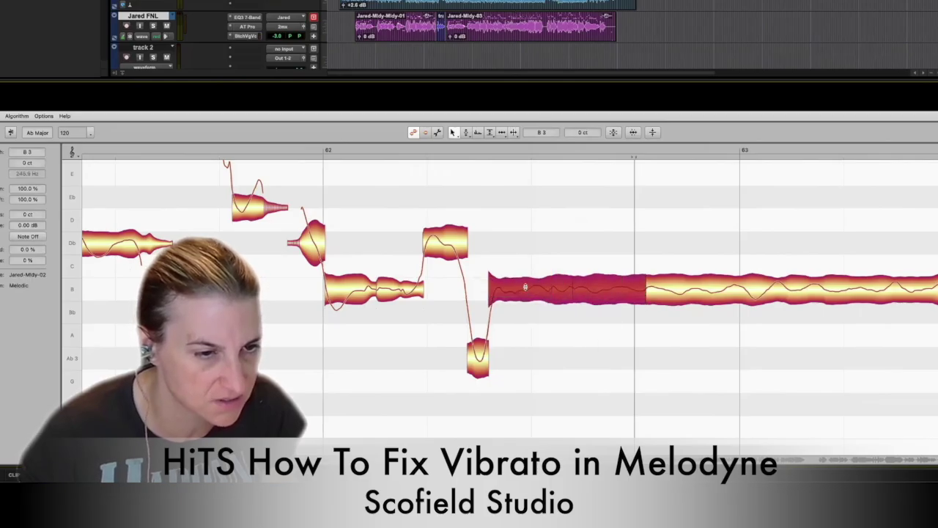
- Check the pitch transitions between the aligned B 3 parts and separate the short onset from the first part
right_click(557, 338)
click(560, 338)
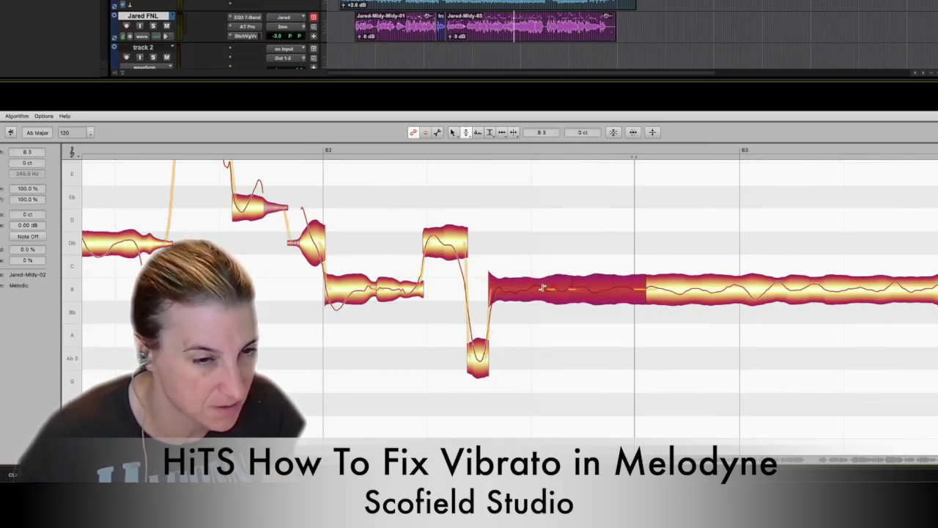
click(535, 258)
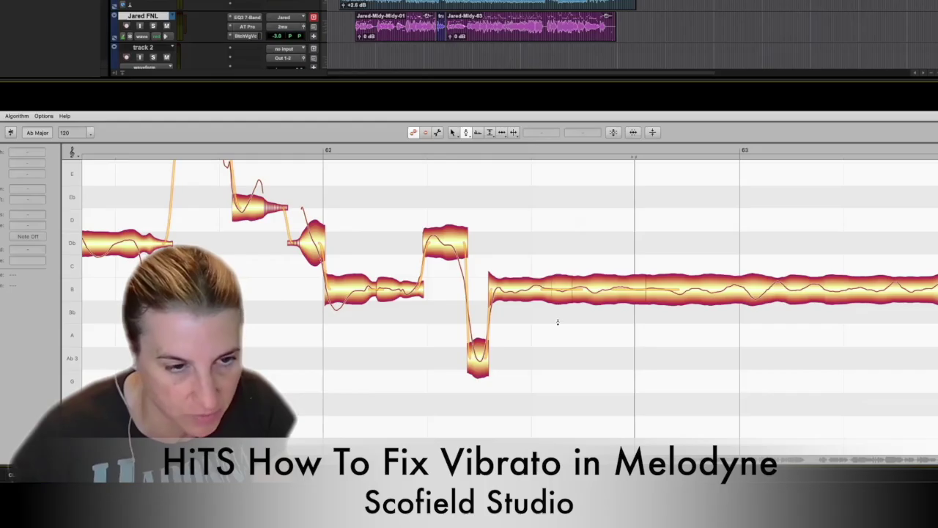
click(527, 297)
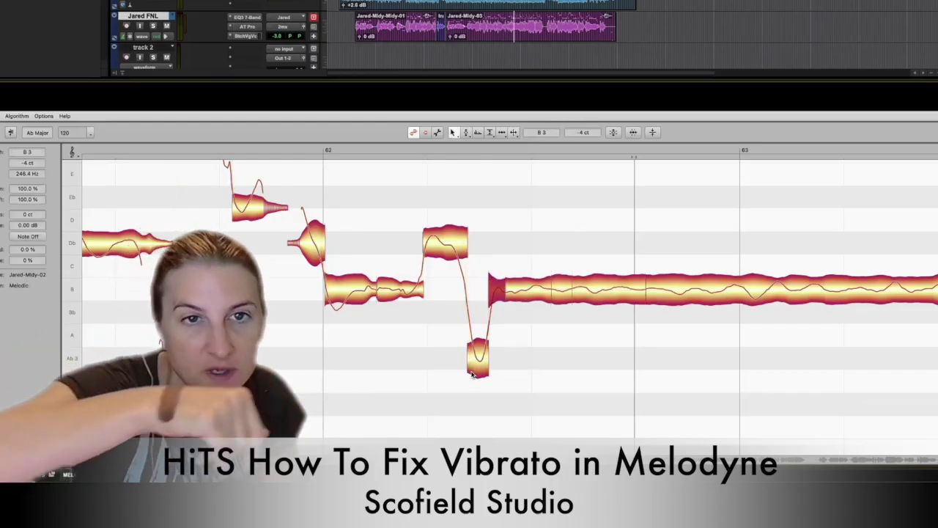
click(538, 325)
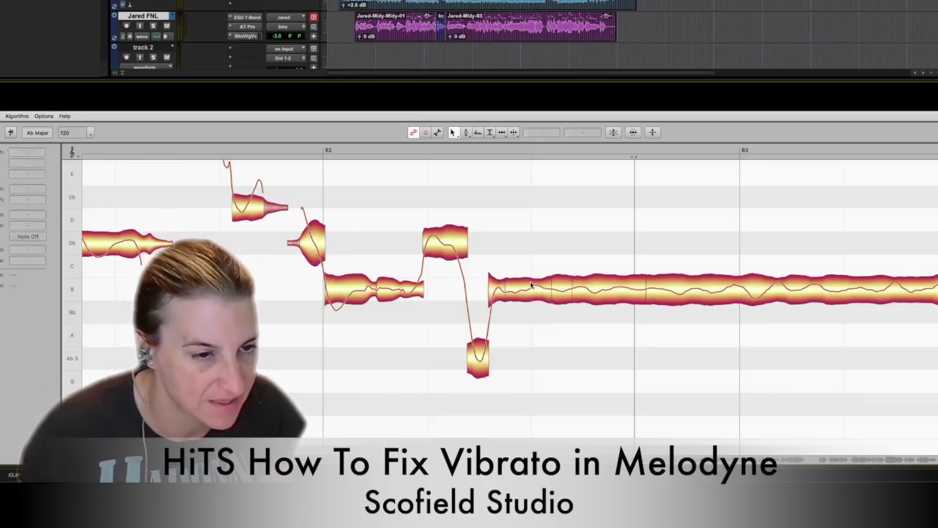
- Reduce the pitch modulation of the part right after the onset to 60% and of the part past the vibrato dip to 71%
key(F2)
drag(614, 335, 539, 286)
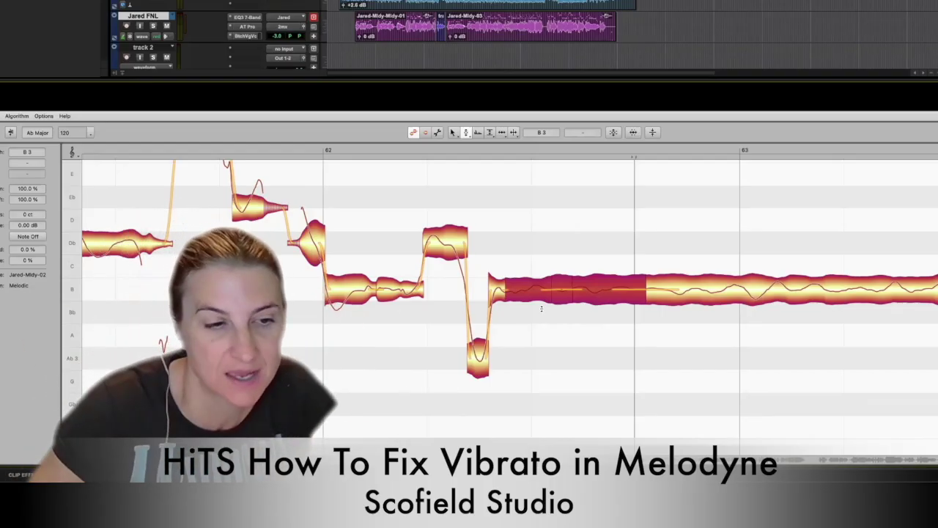
click(544, 314)
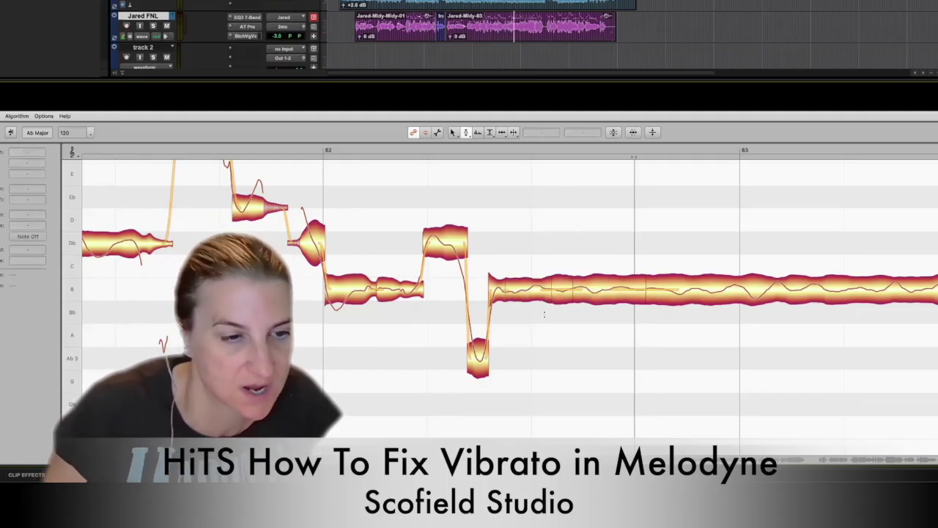
click(526, 308)
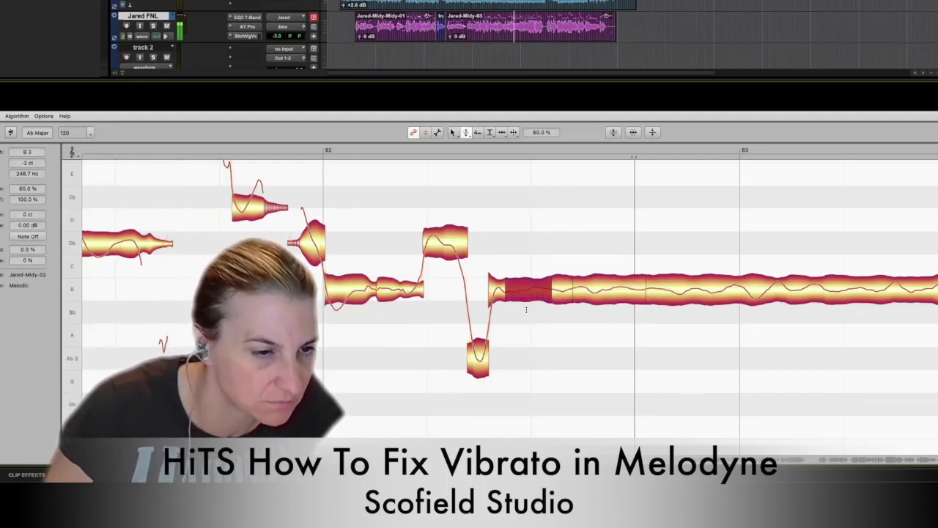
click(590, 301)
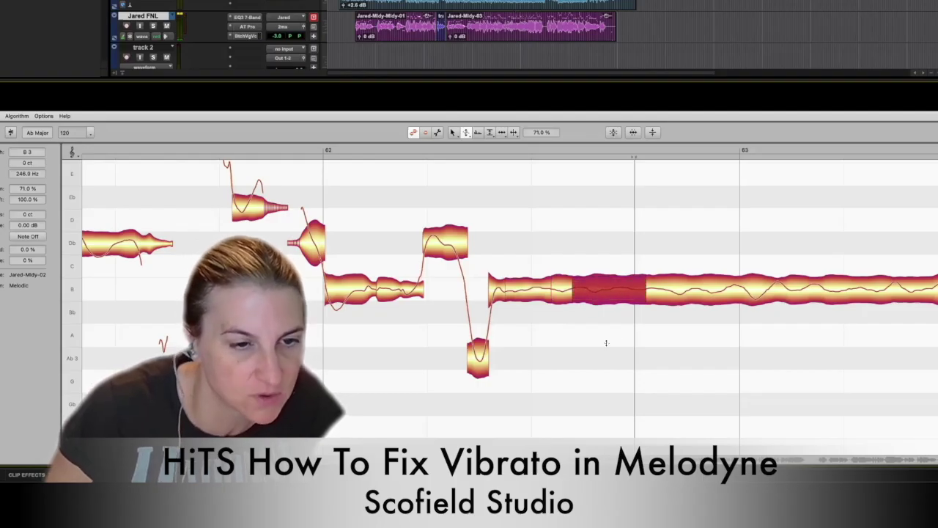
- Separate the rest of the held B 3 note across bar 63 into short parts, cutting at each half wave of the vibrato
double_click(684, 288)
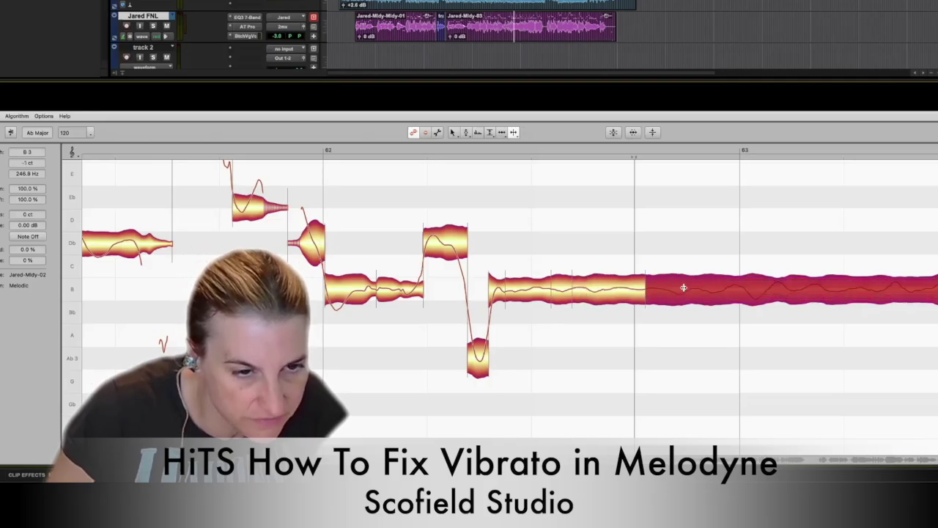
double_click(708, 290)
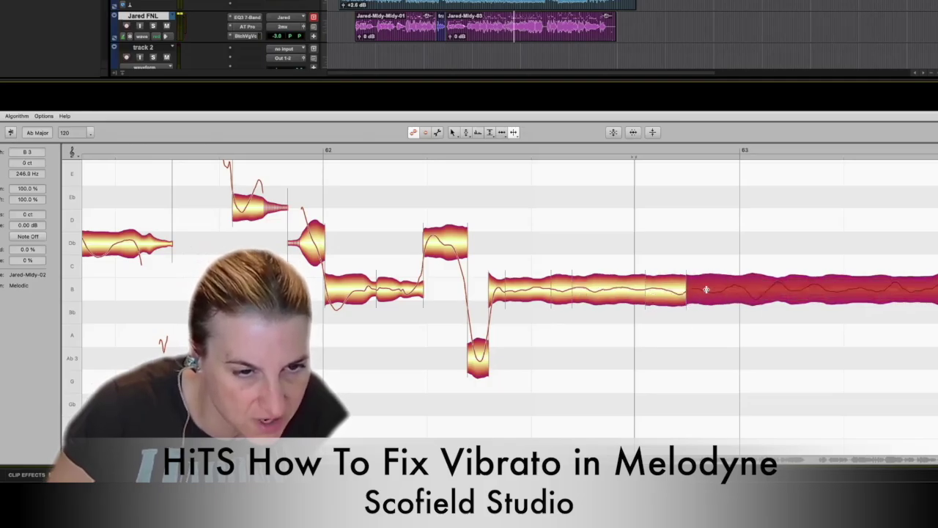
double_click(727, 289)
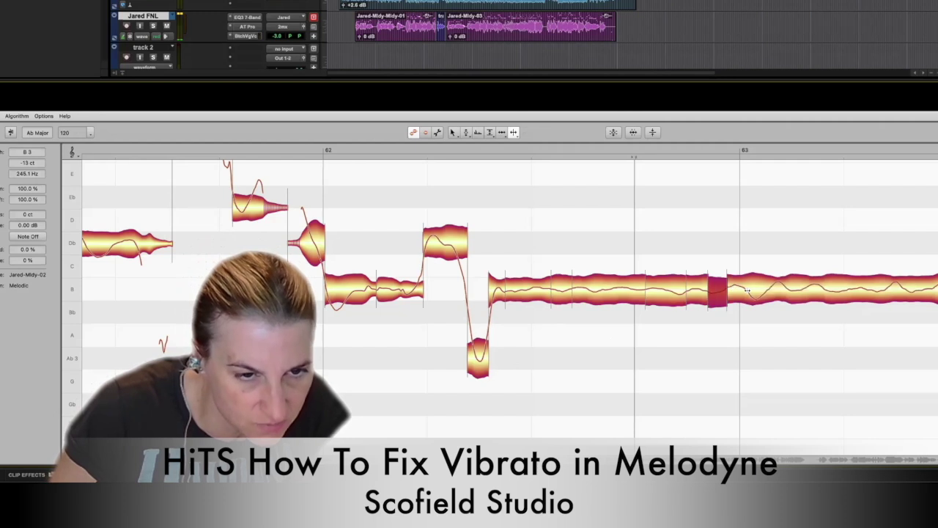
double_click(748, 290)
double_click(766, 289)
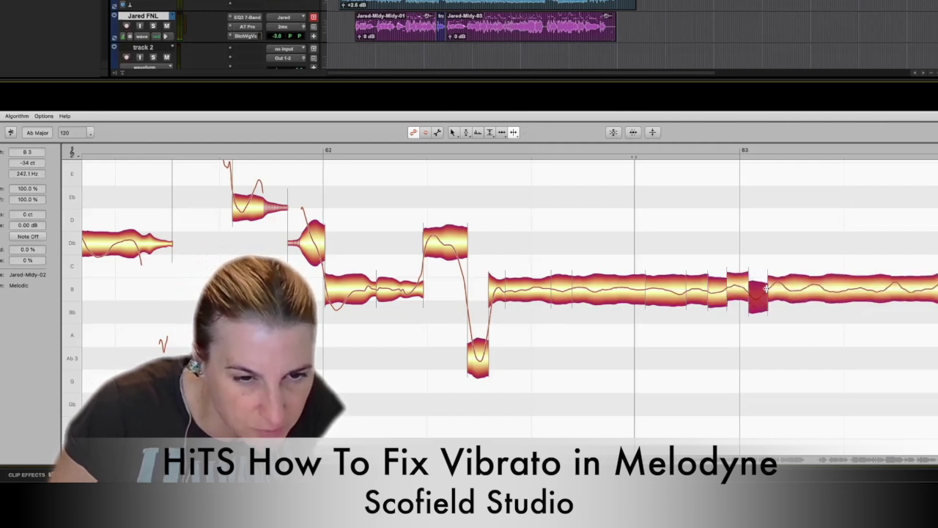
double_click(785, 288)
double_click(807, 290)
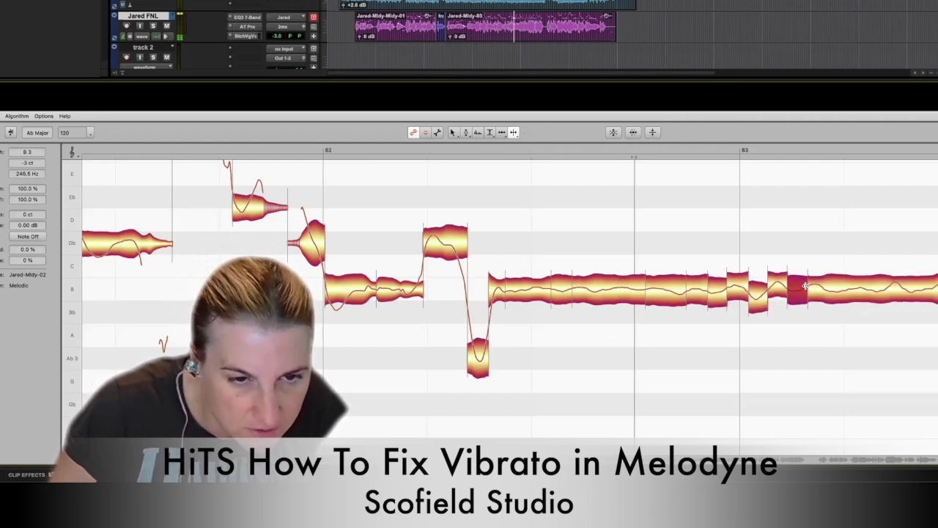
double_click(827, 290)
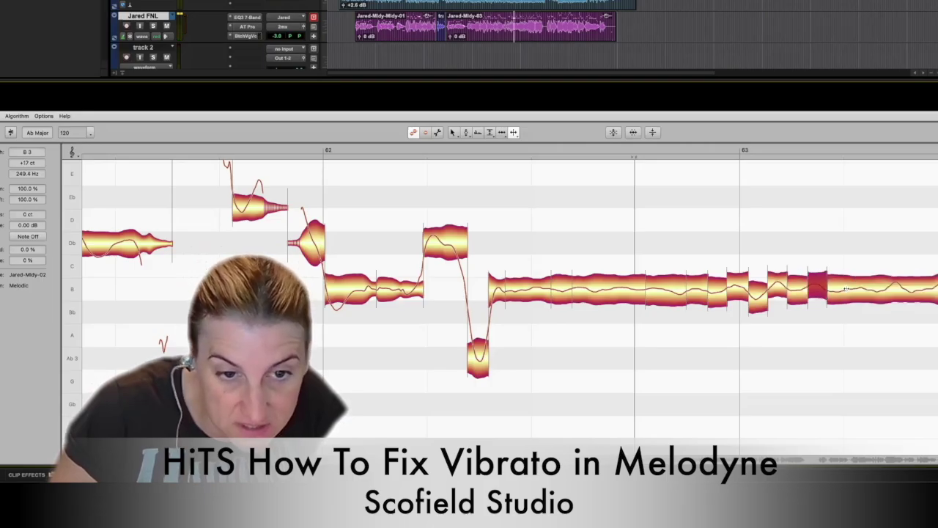
double_click(847, 288)
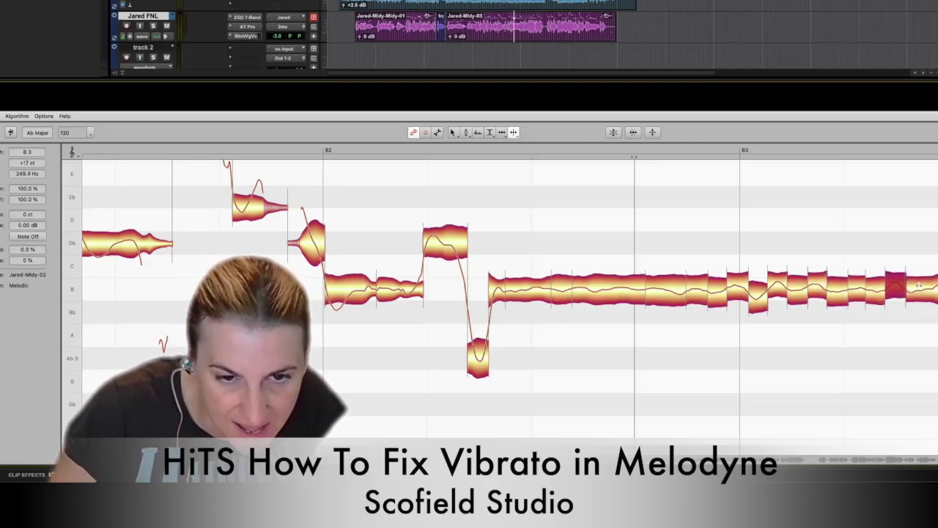
double_click(926, 285)
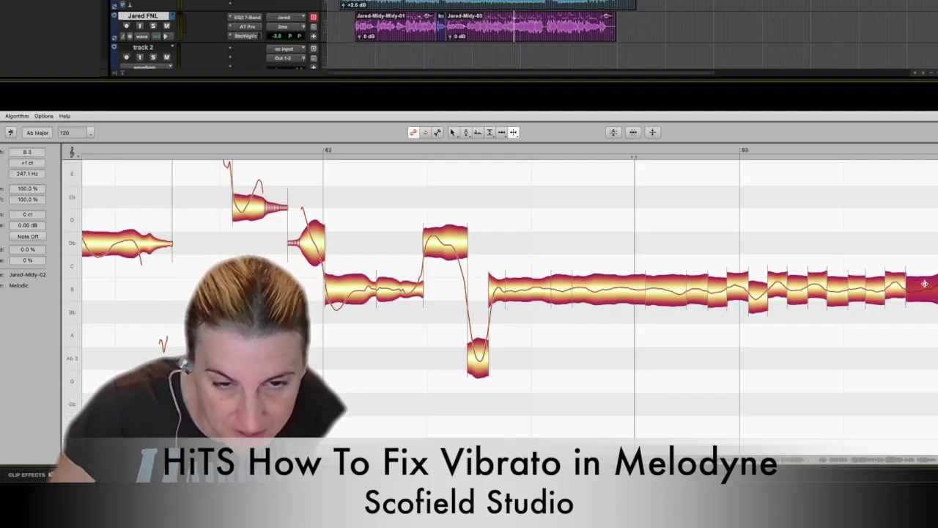
double_click(935, 288)
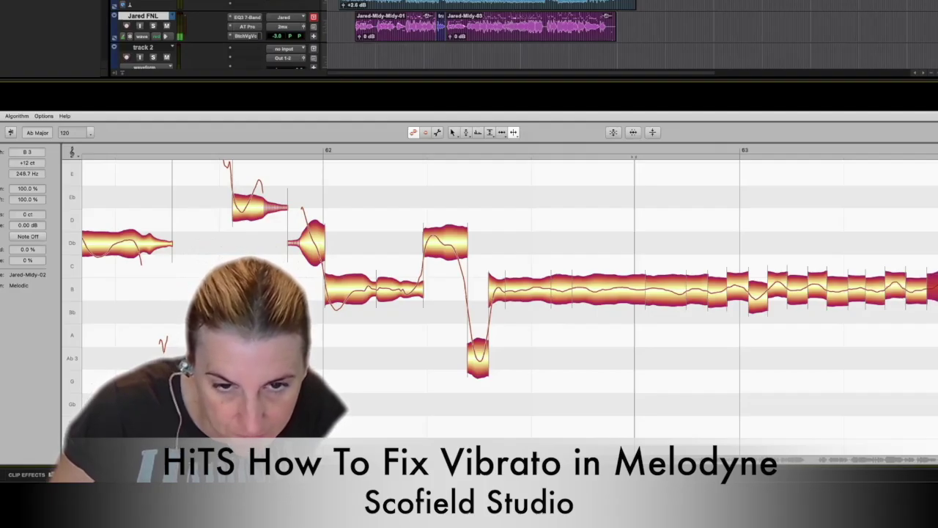
- Snap the end part of the separated B 3 note to 0 ct and check the onset and the vibrato parts around bar 63
key(F1)
double_click(933, 289)
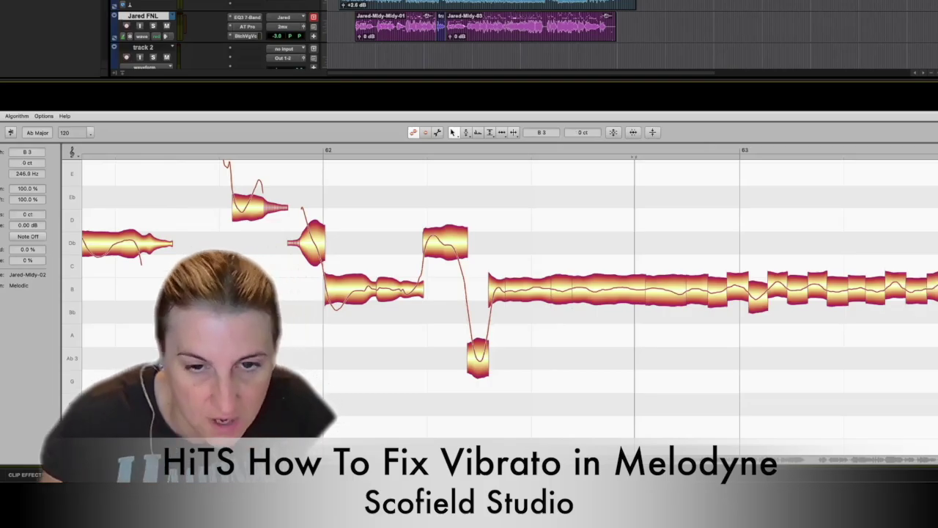
click(497, 289)
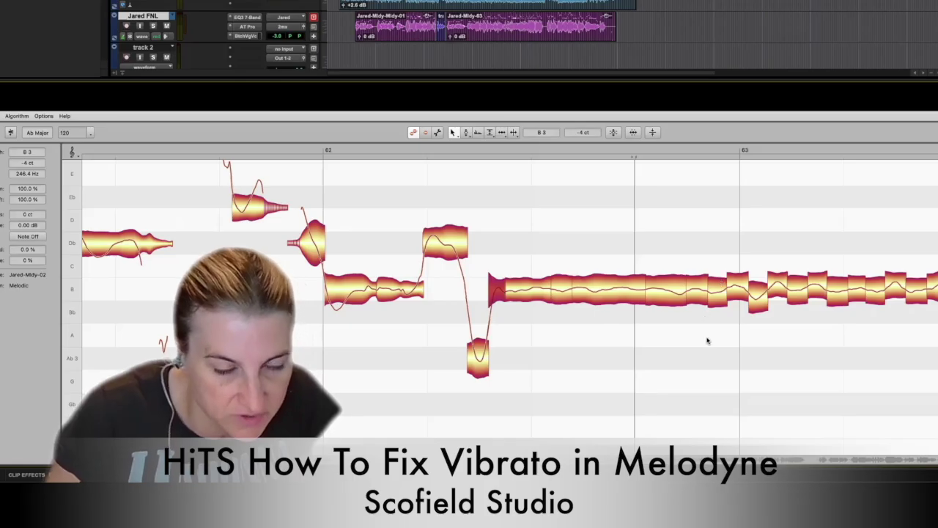
drag(932, 331, 715, 290)
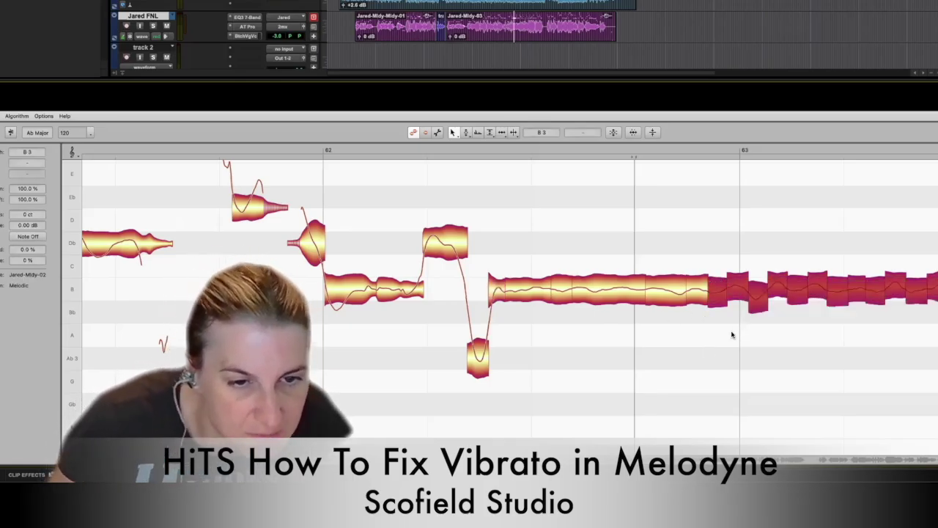
click(838, 351)
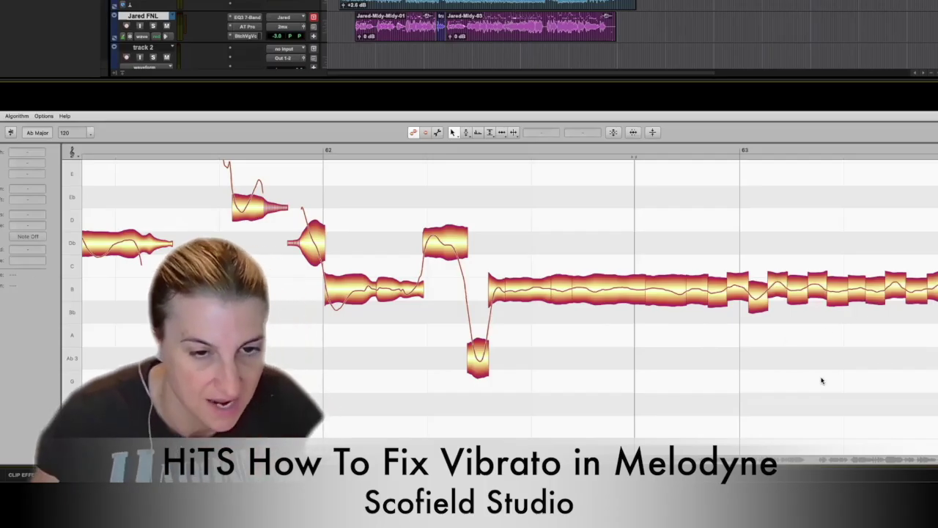
- Check the pitch offsets of the separated vibrato parts of the held B 3 note around and after bar 63
click(825, 292)
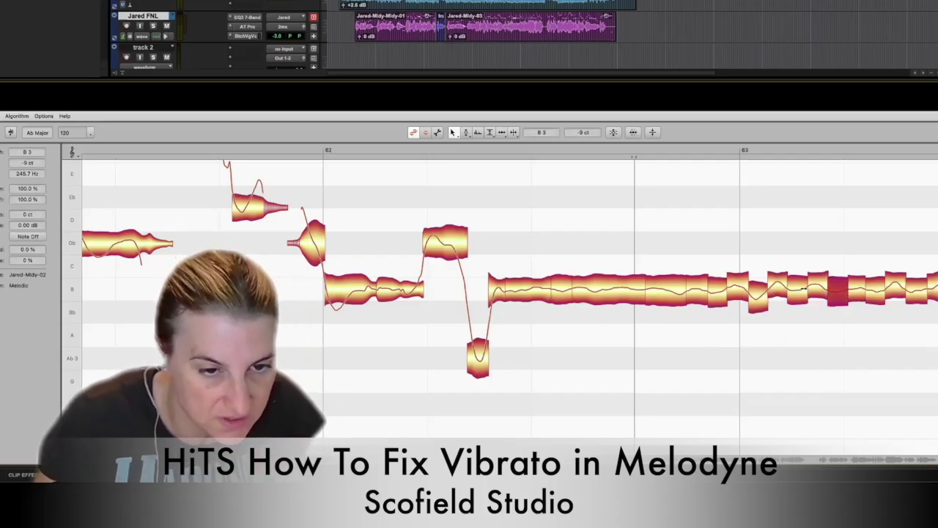
click(806, 288)
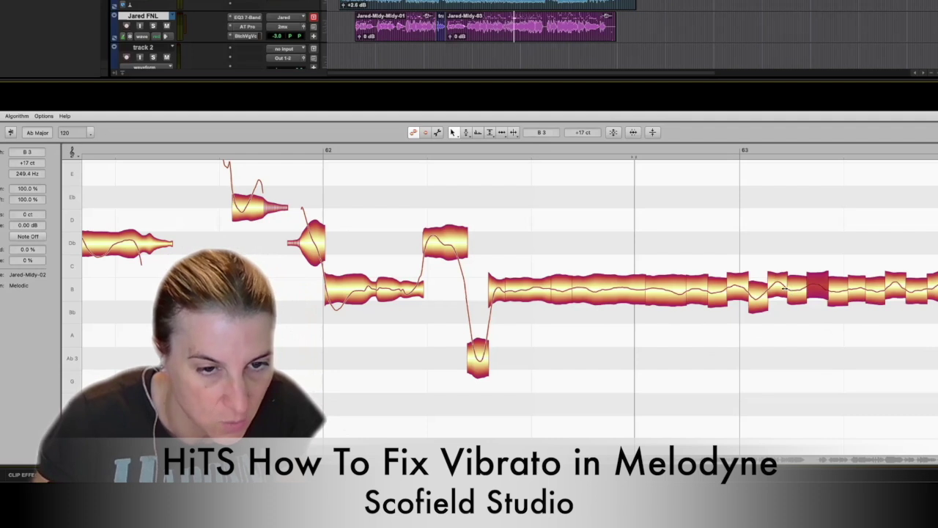
click(789, 289)
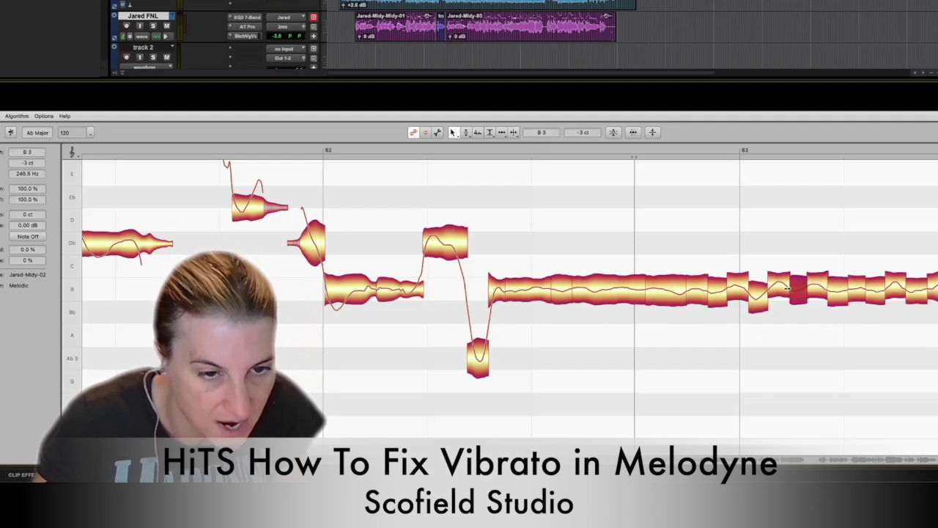
click(729, 286)
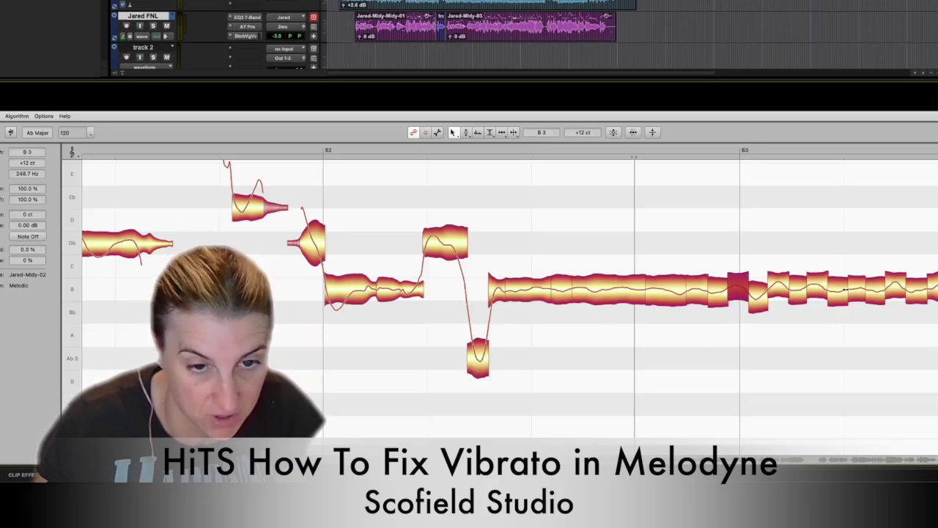
click(842, 290)
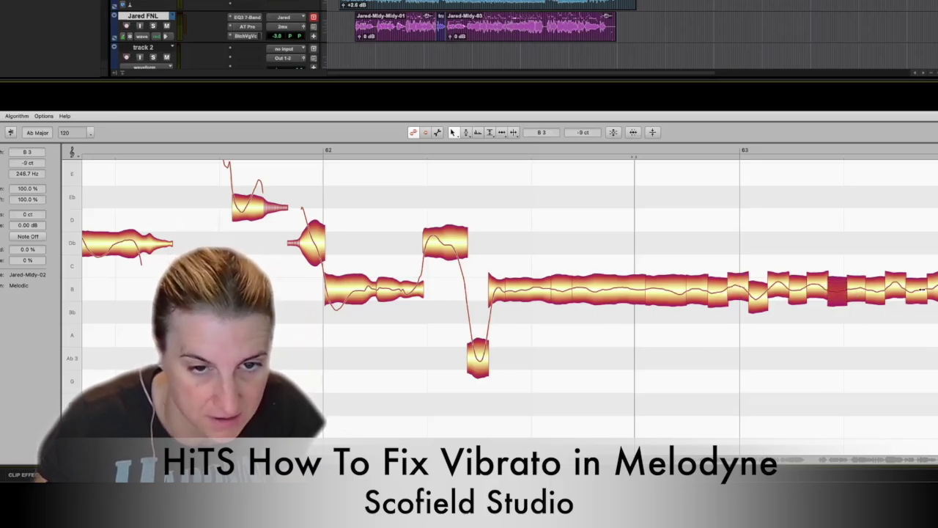
click(922, 290)
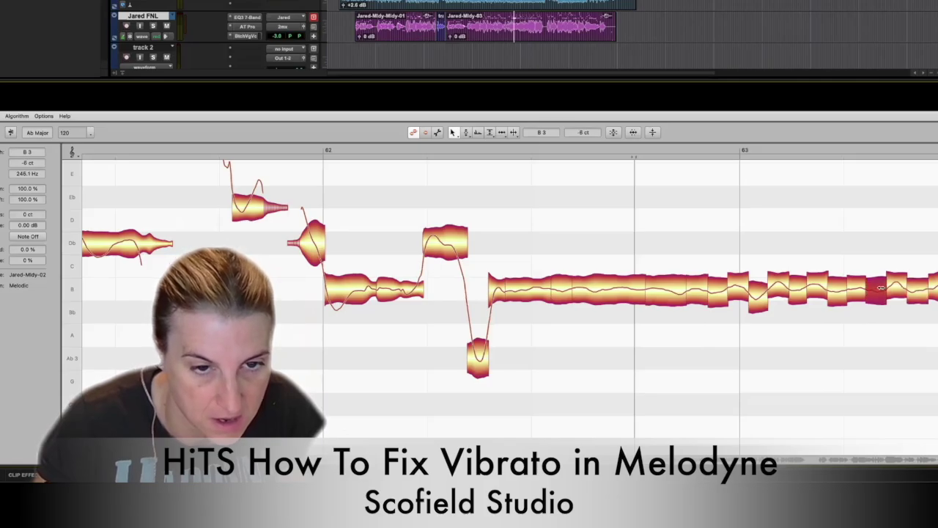
- Widen the vibrato after bar 63 by alternately raising and lowering the B 3 parts, setting the third crest to +45 ct
click(818, 338)
drag(777, 288, 817, 280)
click(832, 309)
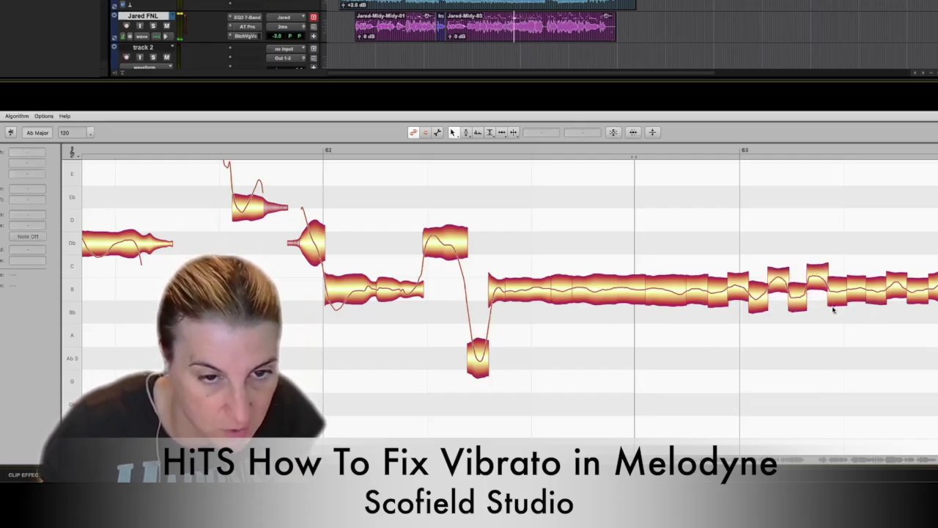
click(836, 293)
click(854, 287)
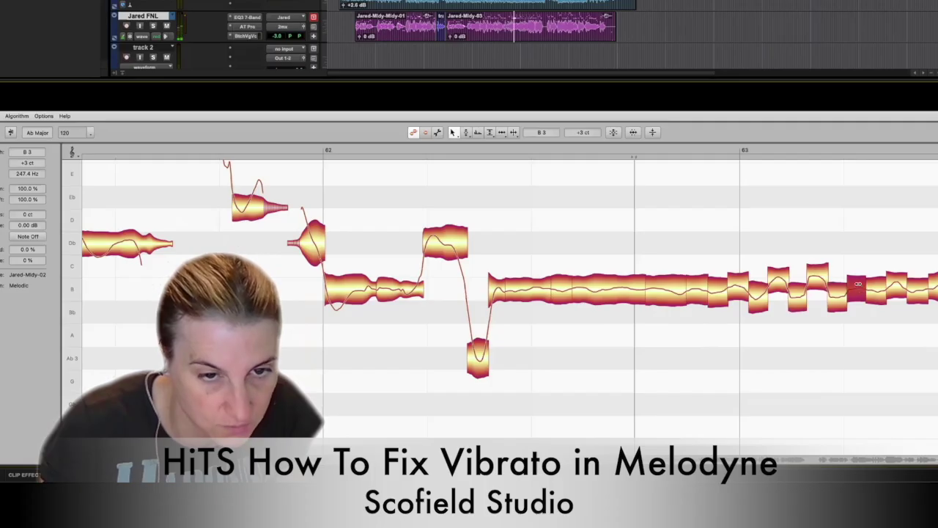
drag(854, 288, 853, 286)
- Continue alternately lowering and raising the B 3 parts towards the note's end, setting the last raised part to +47 ct
drag(837, 346, 823, 379)
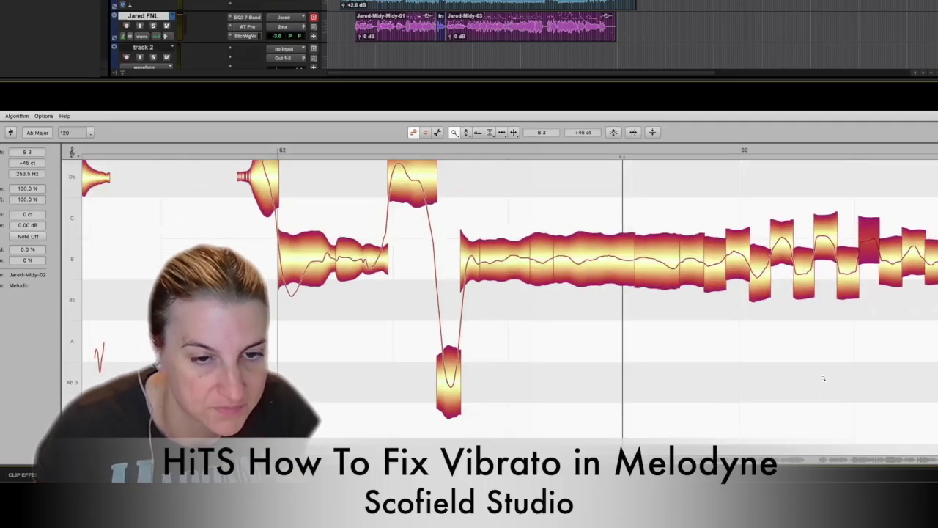
drag(890, 274, 847, 286)
mouse_move(915, 273)
mouse_down()
mouse_move(917, 265)
mouse_move(931, 283)
mouse_up()
drag(937, 246, 937, 242)
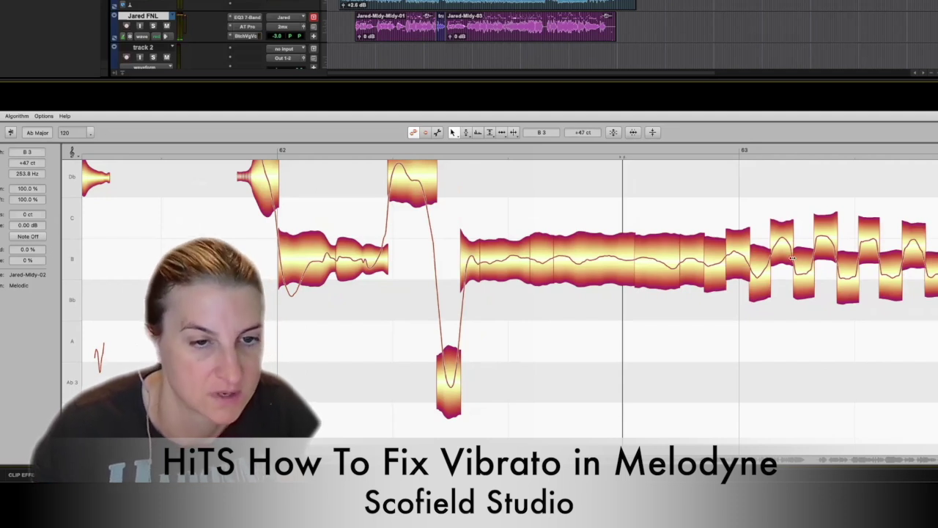
- Raise the part across bar line 63 and the crest before it, and set the dip between them to -24 ct
click(739, 258)
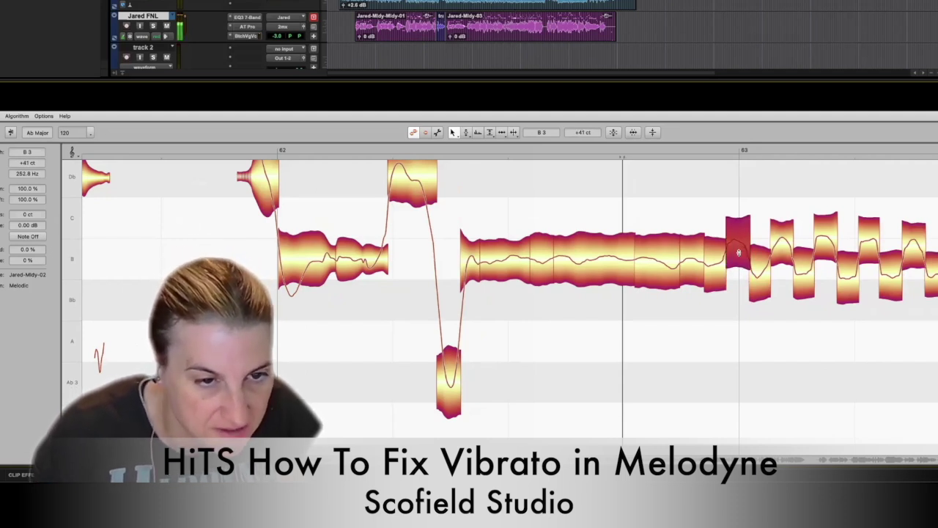
click(688, 267)
click(716, 258)
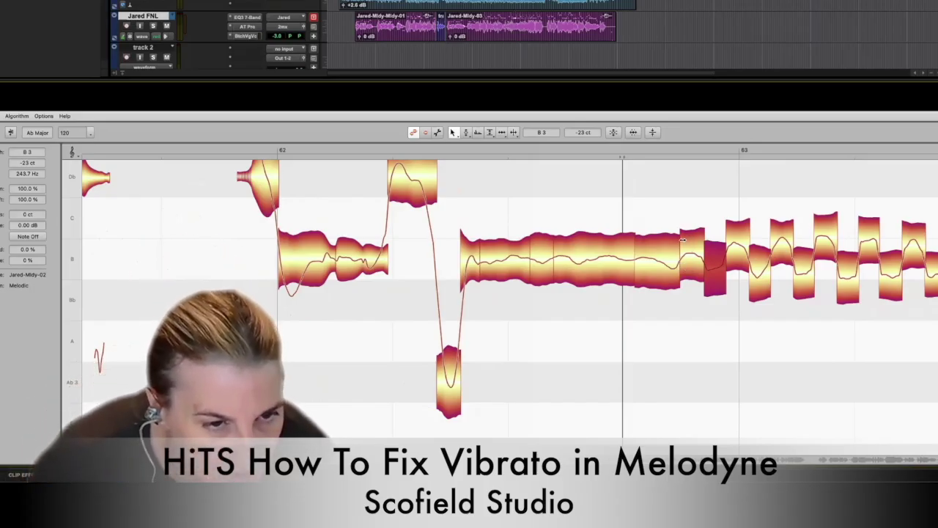
drag(717, 275, 718, 273)
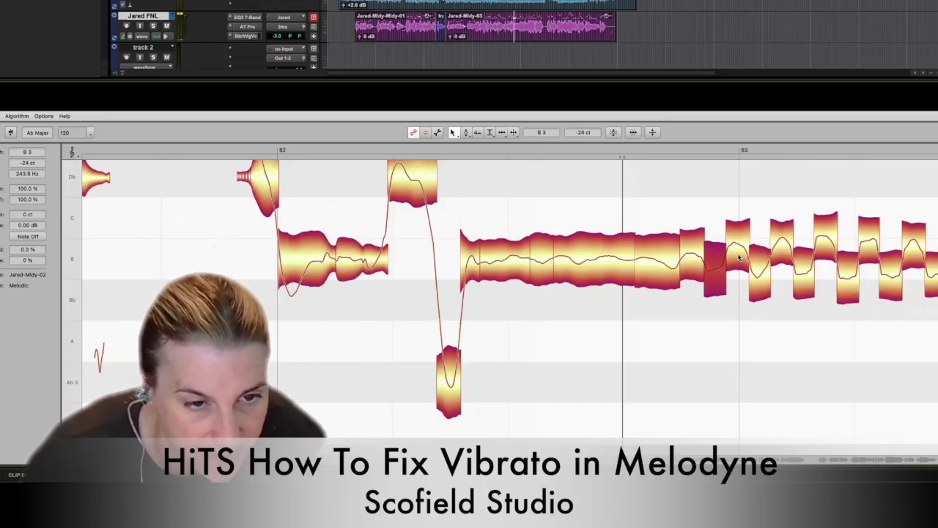
- Even out the vibrato parts after bar 63, setting the second crest to +45 ct and the following dips to -50 ct and -44 ct
click(759, 266)
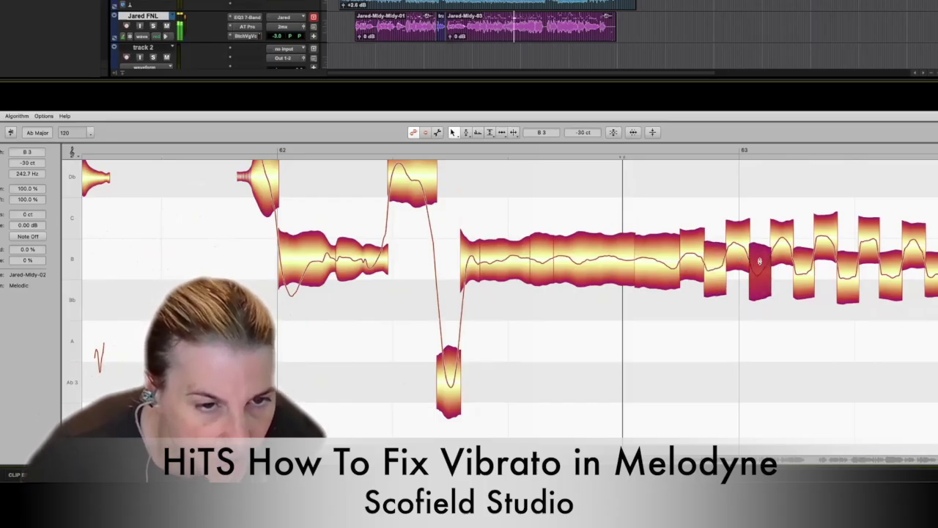
click(801, 267)
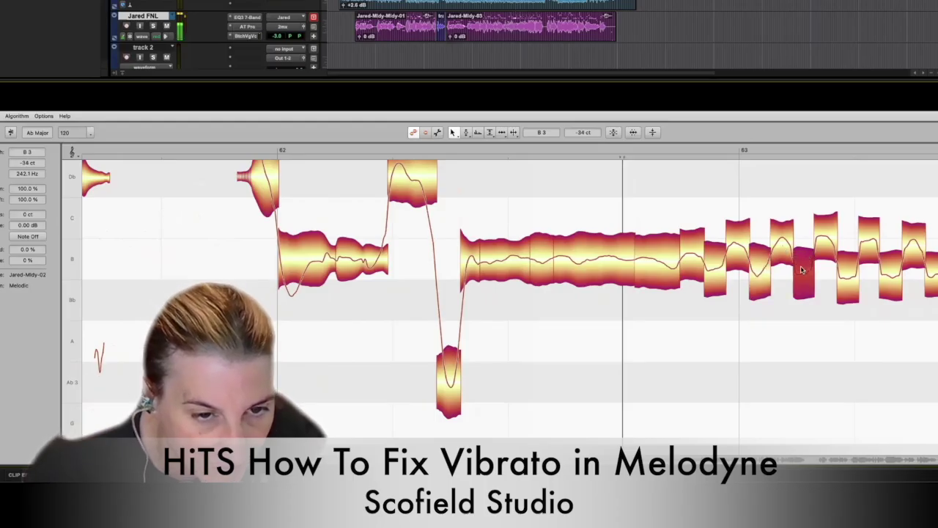
click(825, 255)
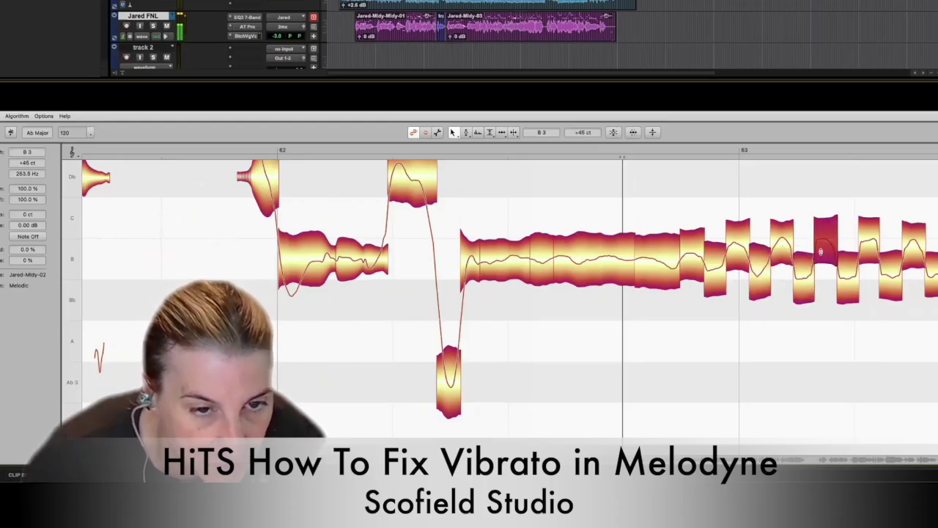
click(846, 290)
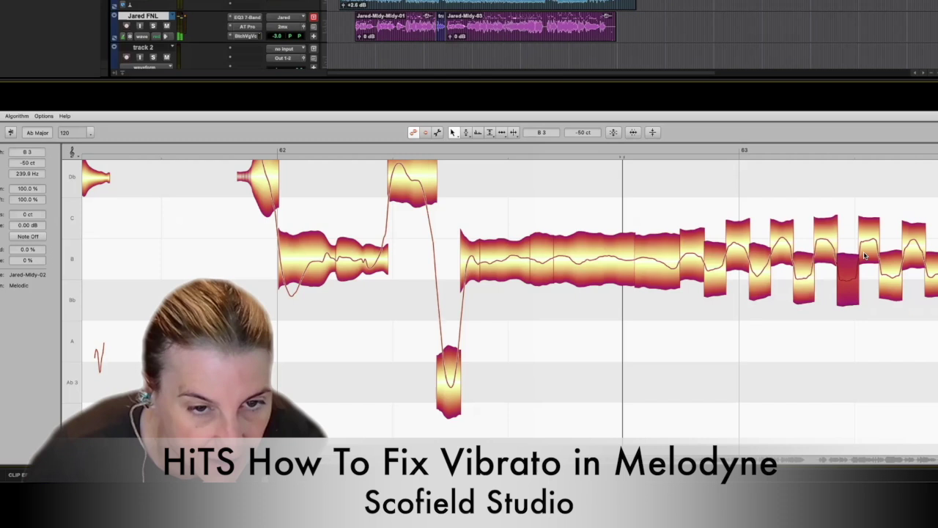
click(869, 256)
click(890, 278)
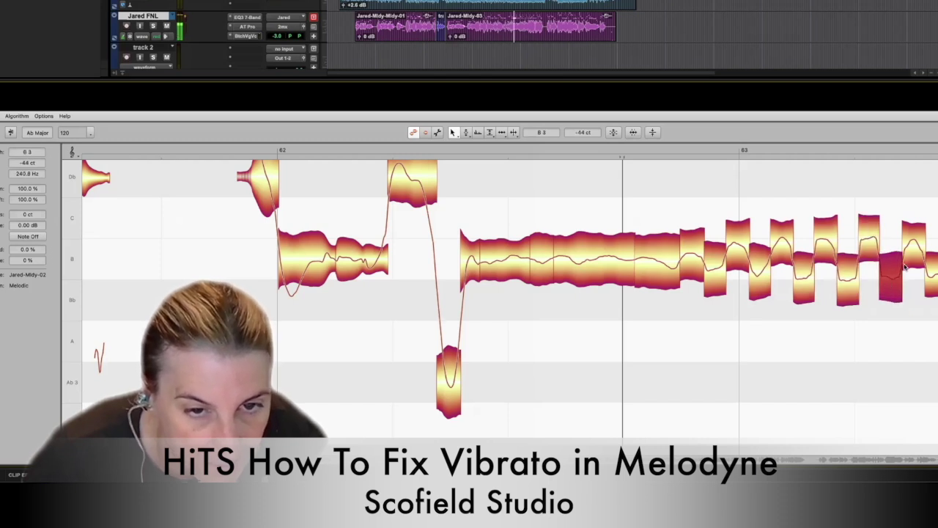
click(935, 278)
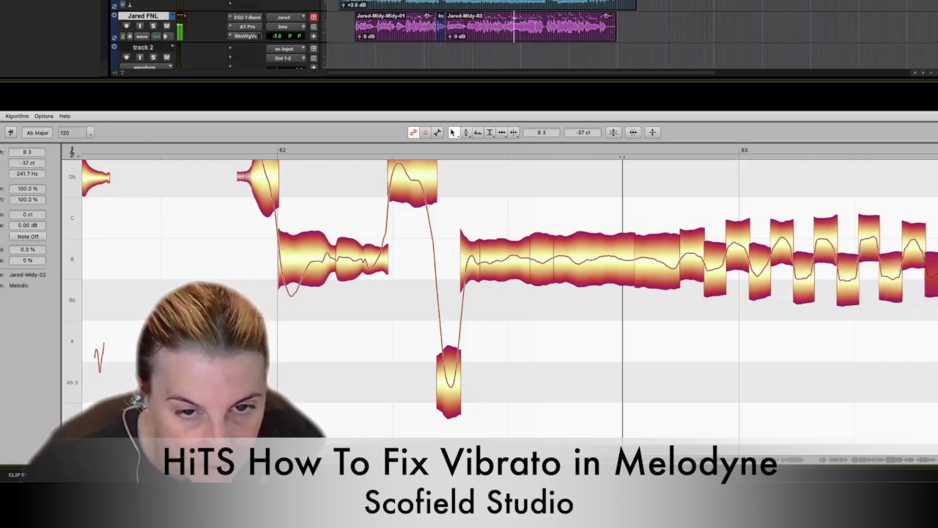
key(Right)
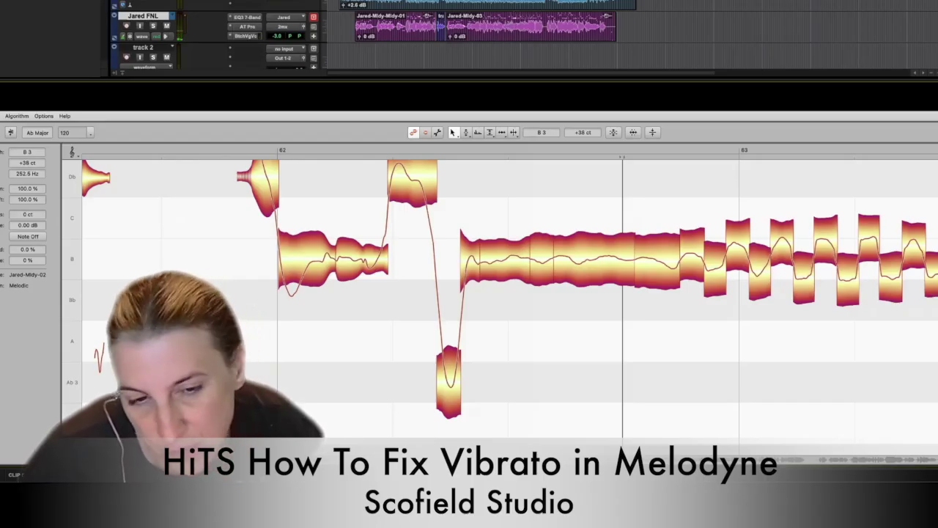
- Play back the widened vibrato from just after bar 62
click(426, 150)
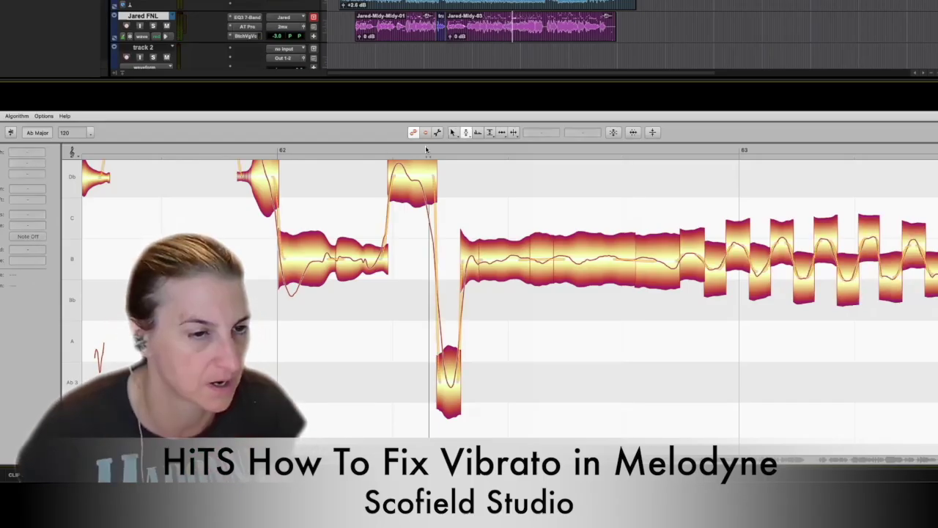
click(292, 146)
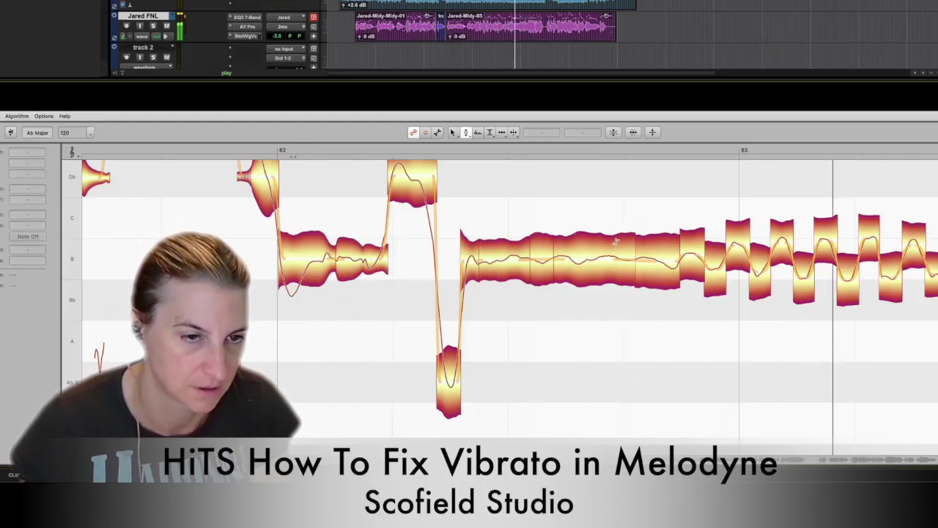
key(space)
- Try snapping all parts of the held B 3 note to the nearest semitones, and undo it
drag(930, 369, 476, 236)
key(F1)
double_click(590, 258)
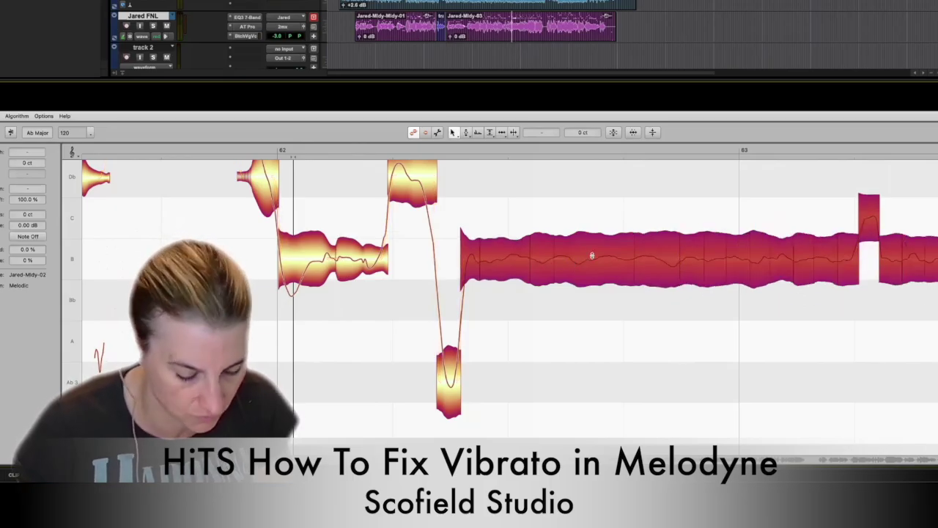
key(super+z)
- Listen to the whole phrase with the edited vibrato, starting shortly before bar 61
click(568, 296)
drag(642, 311, 501, 268)
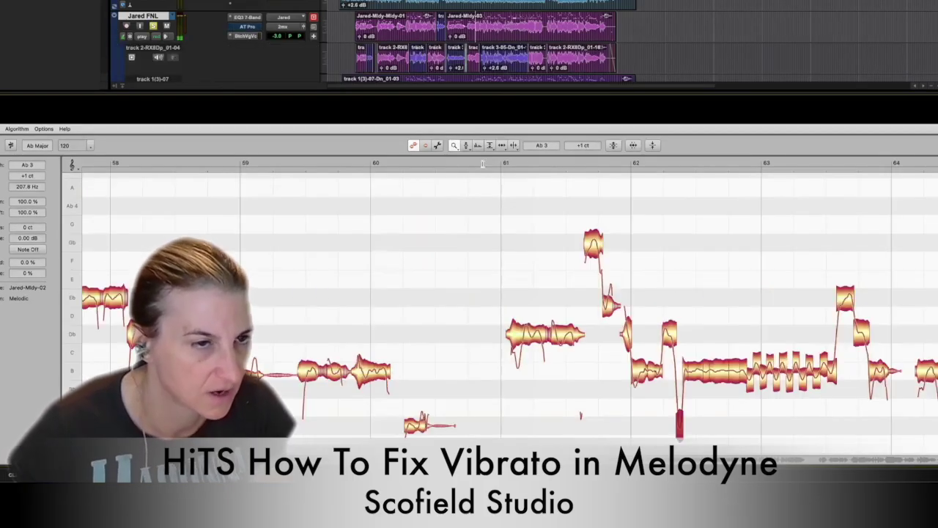
double_click(476, 163)
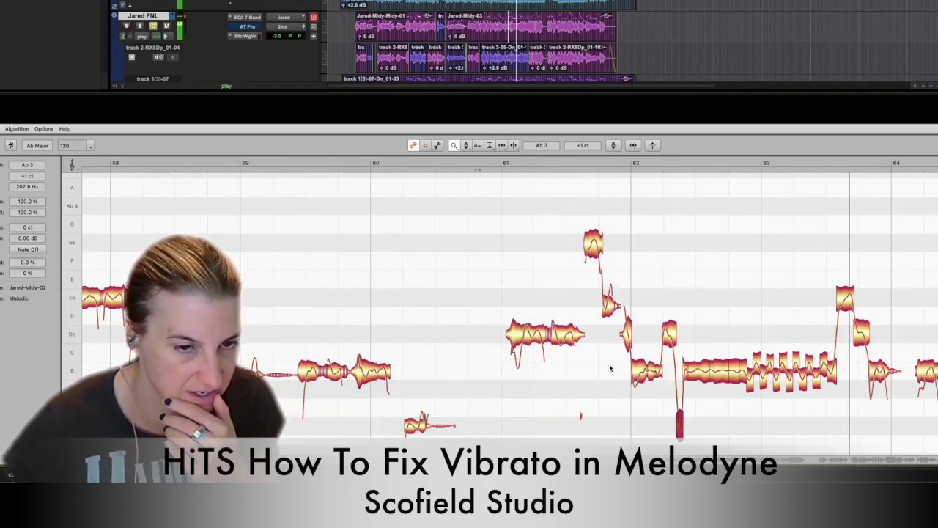
key(space)
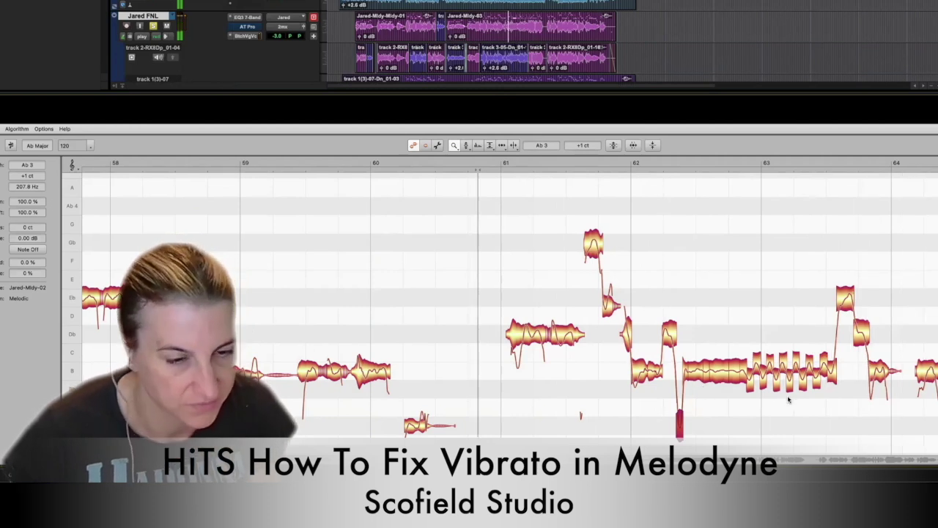
- Replay the vocal from before bar 61 and look over the notes up to bar 68, returning to the vibrato around bar 63
drag(719, 397, 812, 414)
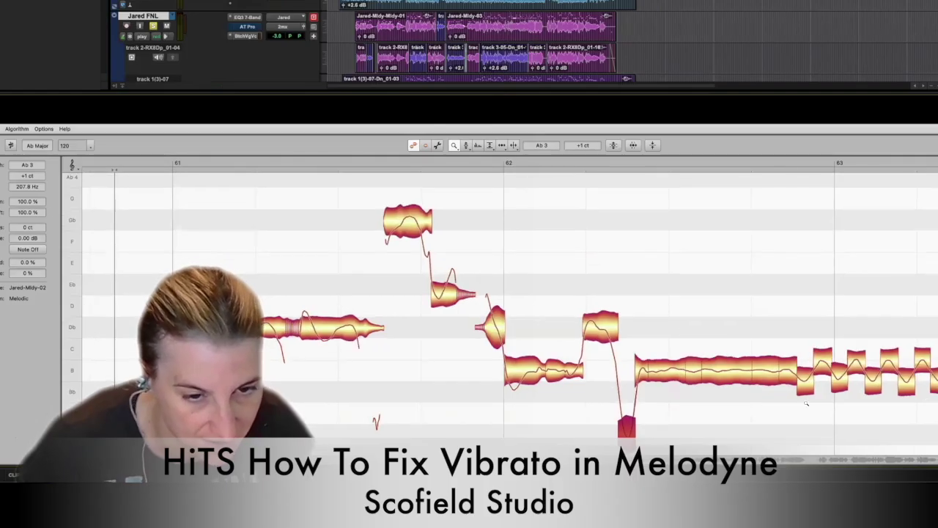
key(F1)
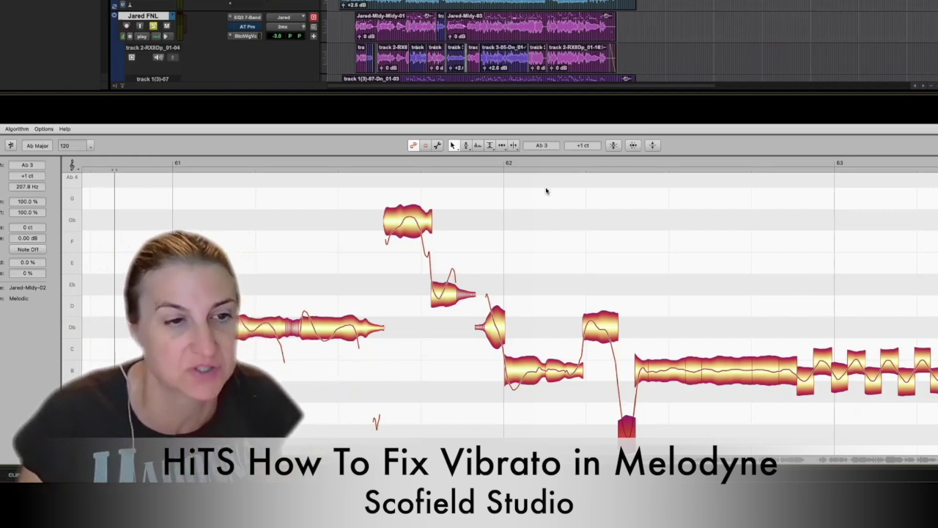
click(480, 164)
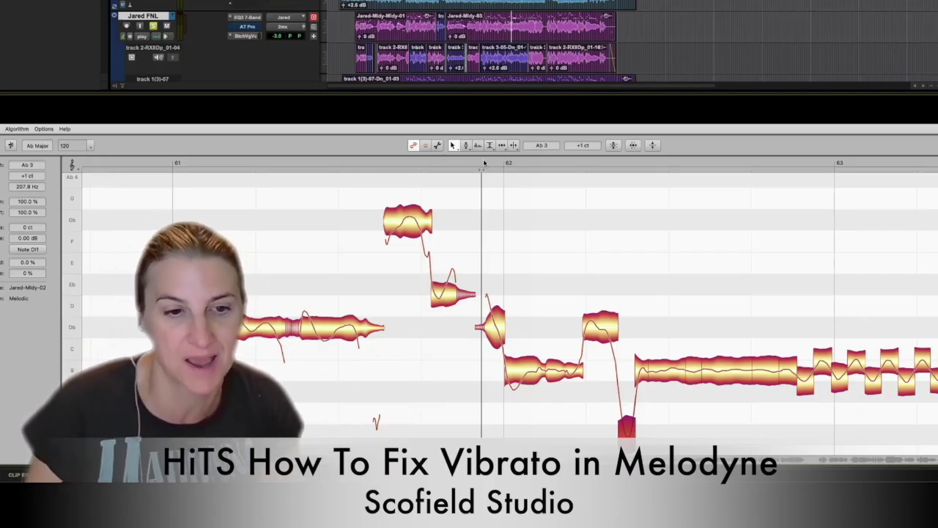
click(121, 160)
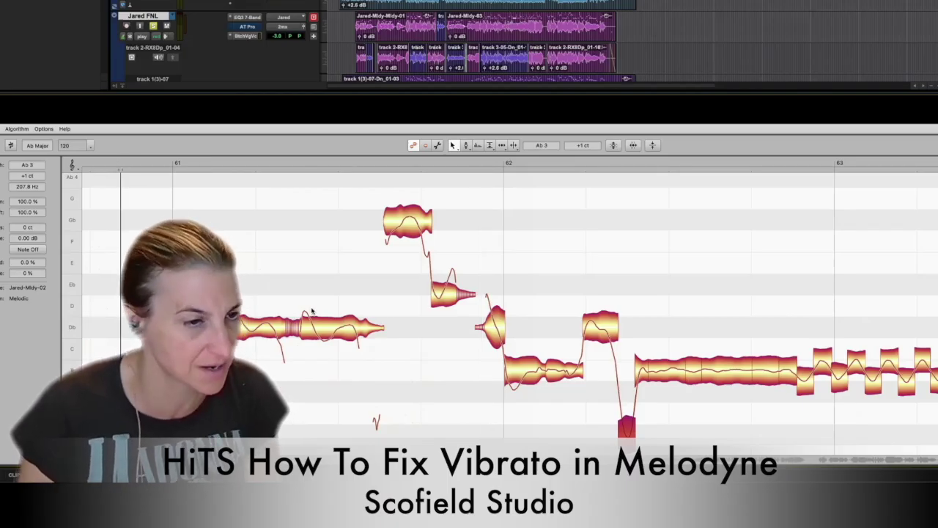
drag(598, 417, 103, 176)
click(328, 235)
scroll(526, 279, right, 5)
scroll(532, 277, down, 8)
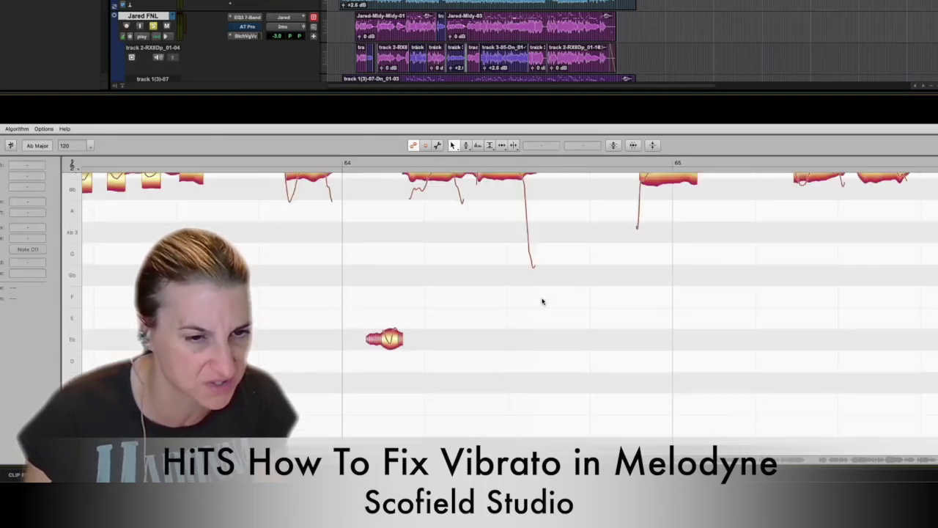
scroll(542, 301, up, 4)
key(space)
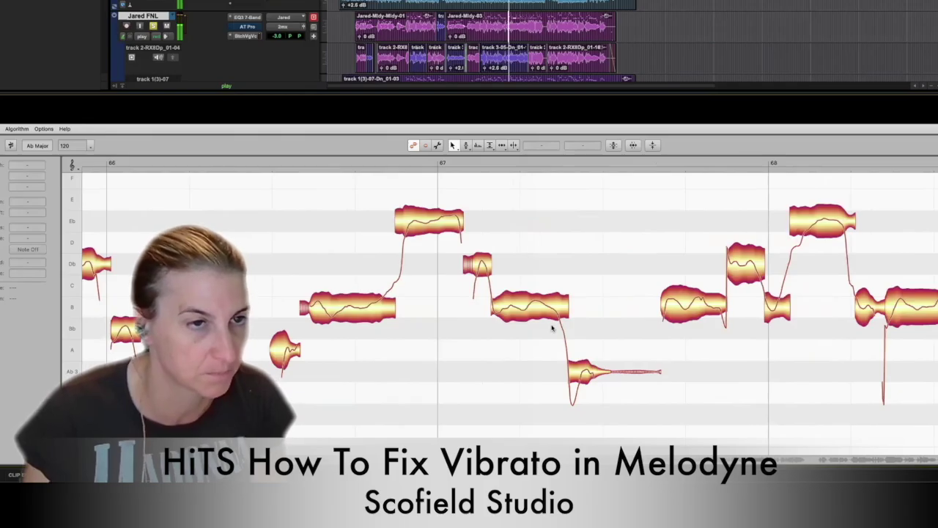
scroll(553, 328, up, 2)
scroll(552, 327, left, 3)
scroll(552, 327, left, 10)
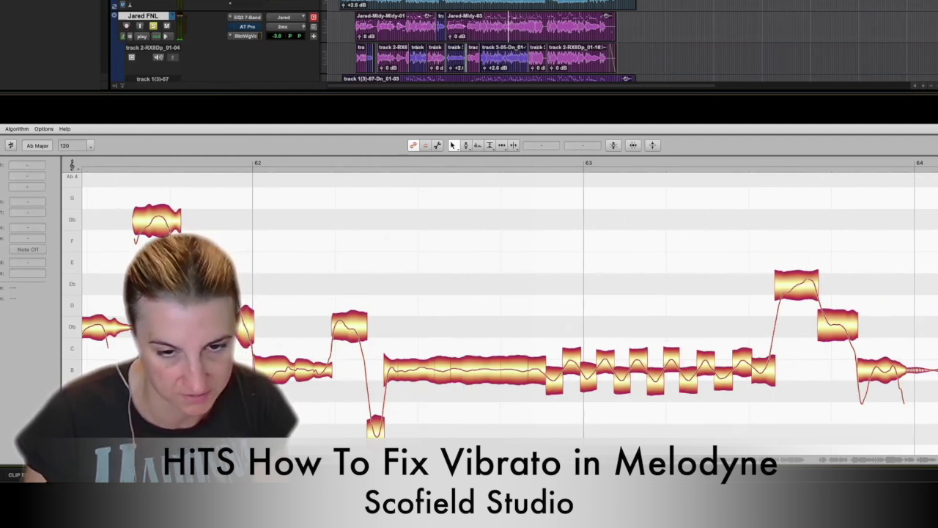
- Separate the low onset of the B 3 note just before bar 64 and tune it to Bb 3 -23 ct
key(F6)
click(869, 373)
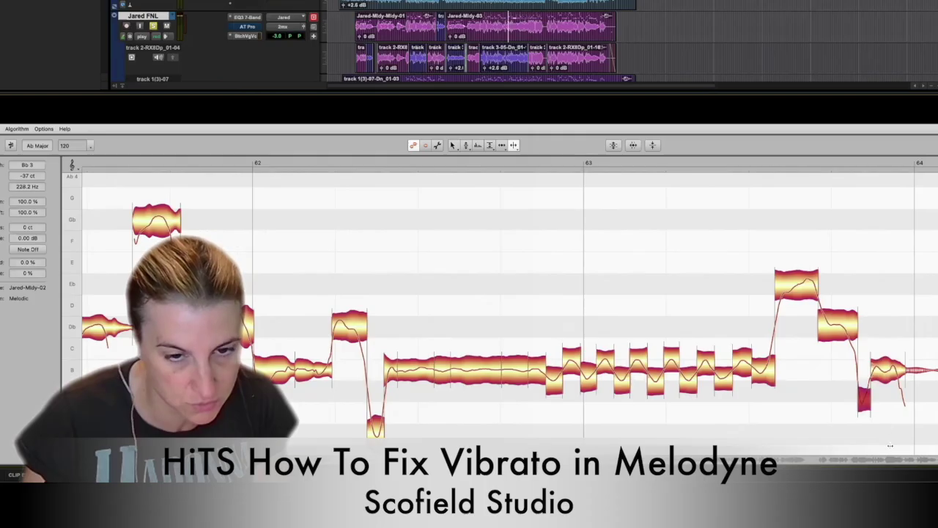
key(F1)
click(885, 374)
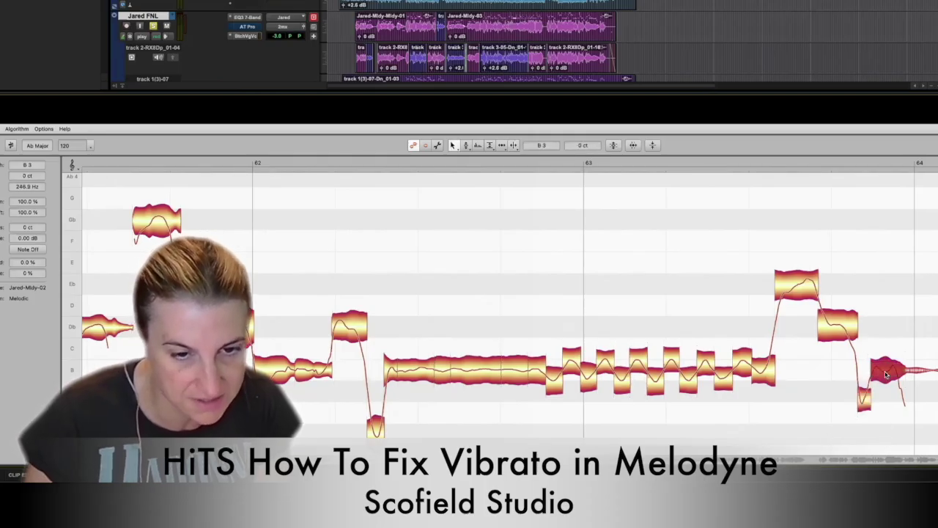
click(864, 396)
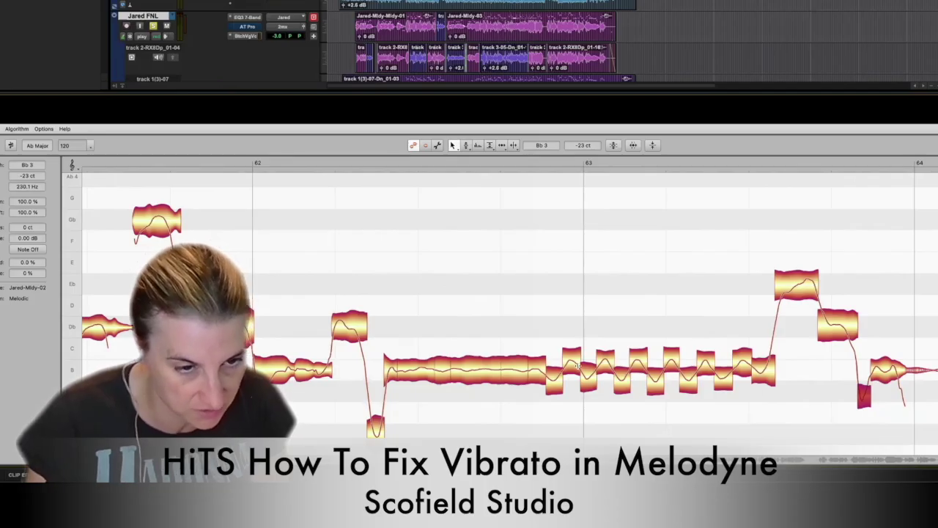
click(283, 163)
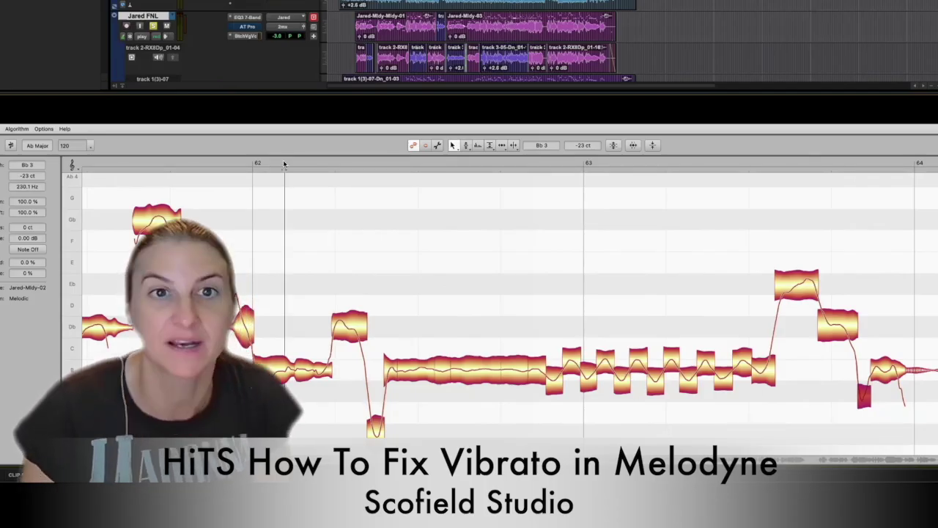